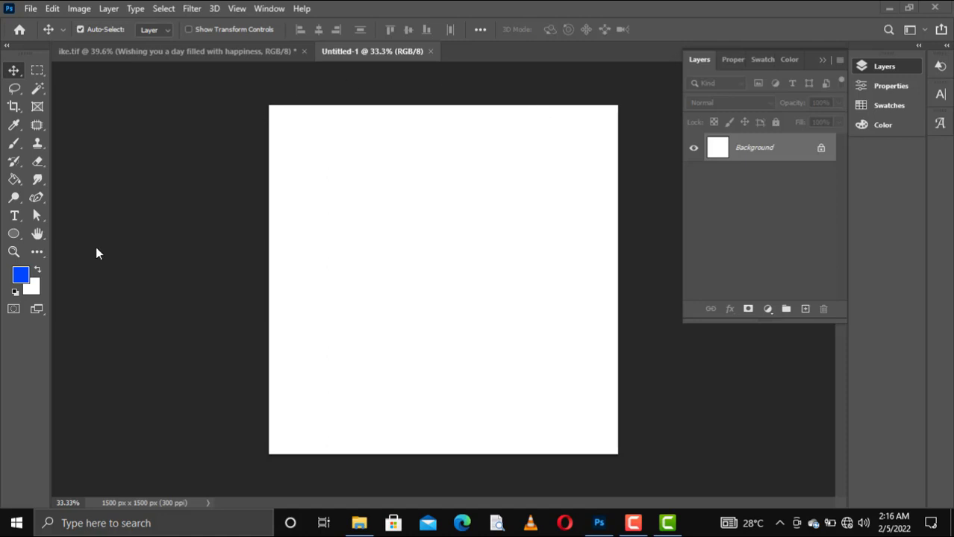
Draw a tall blue rectangle over the canvas's right edge and widen it leftward.
click(13, 235)
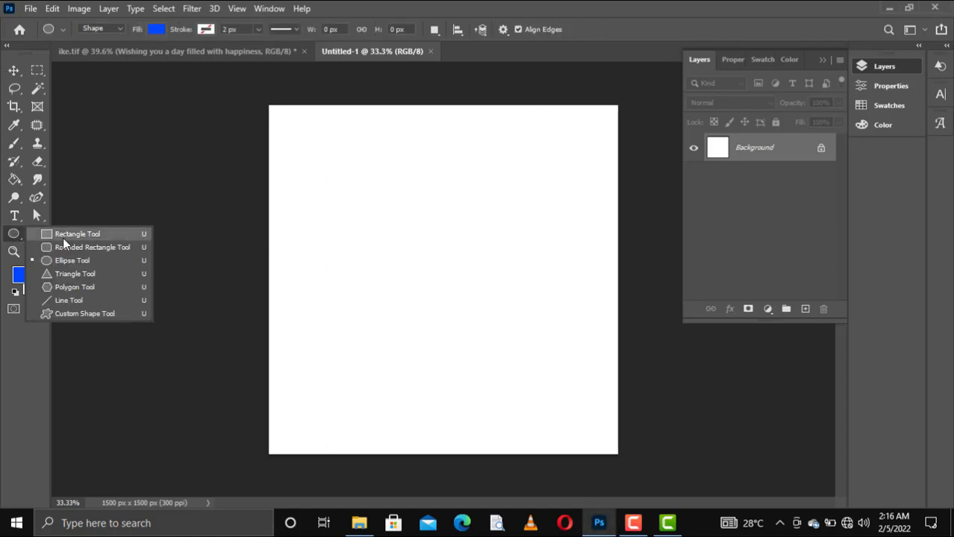
click(488, 155)
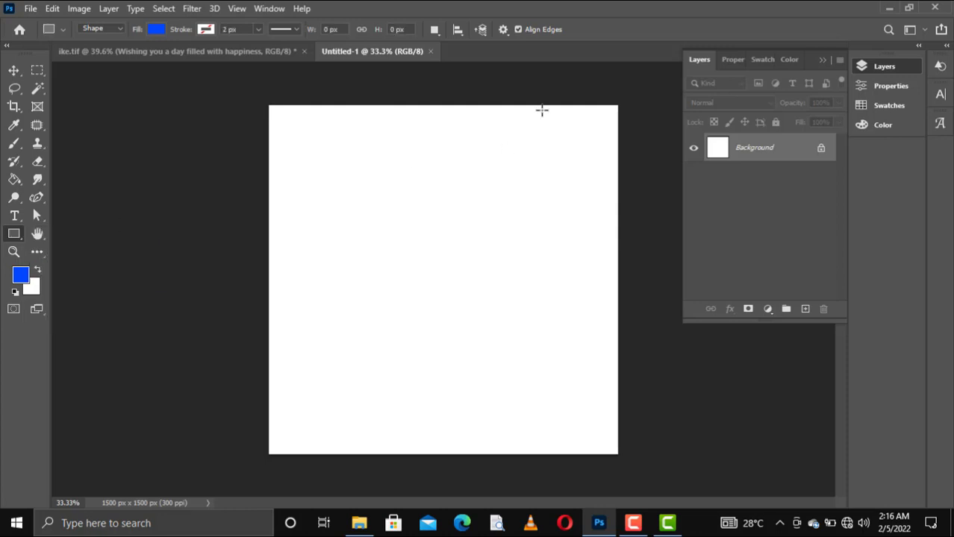
click(158, 30)
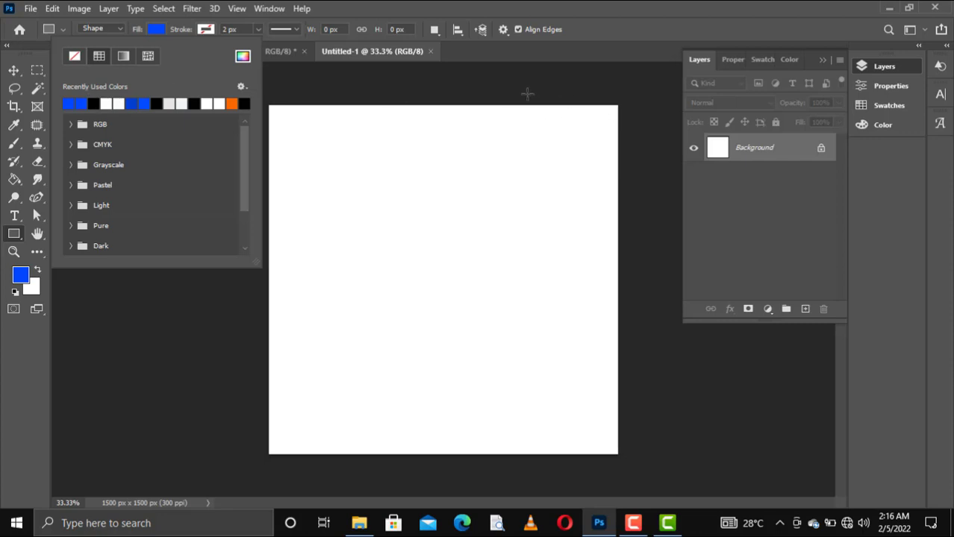
drag(524, 95, 638, 459)
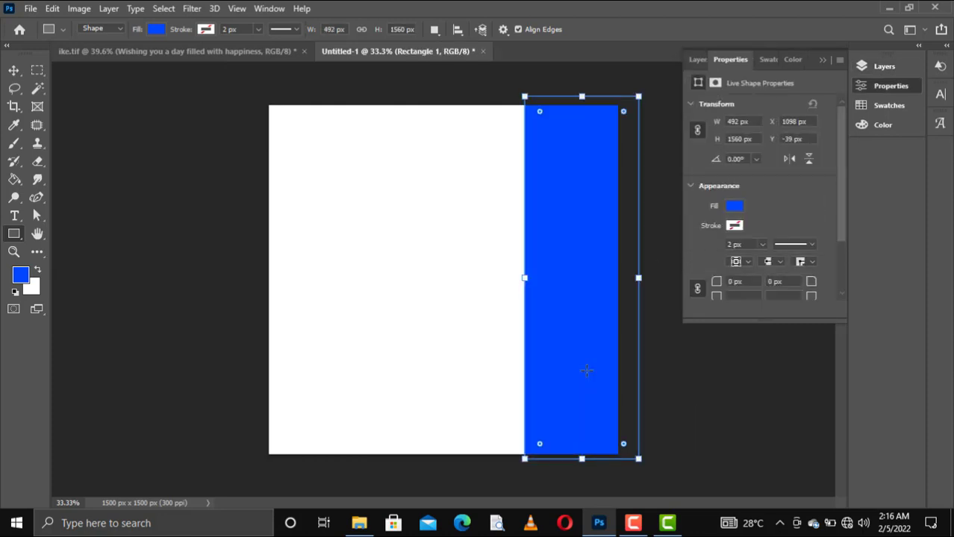
drag(522, 277, 510, 279)
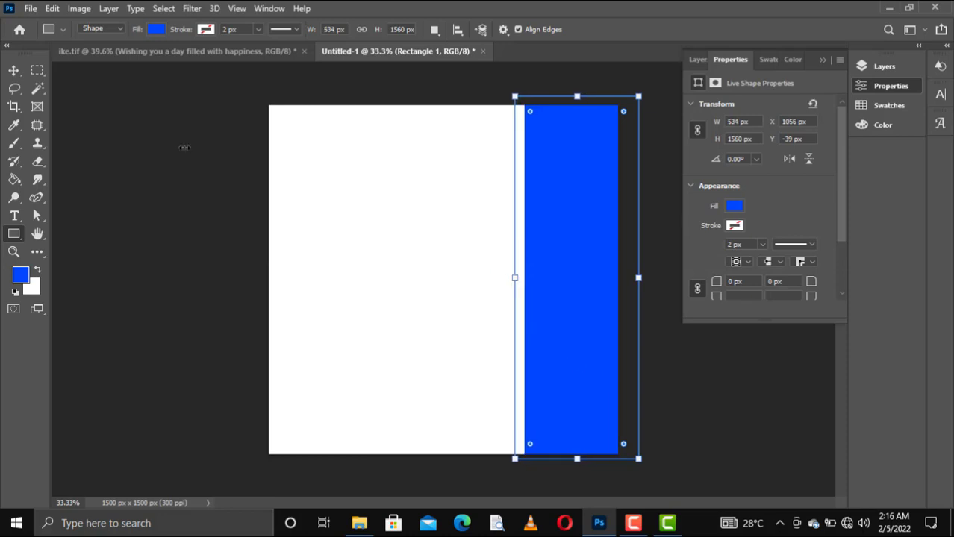
Deselect the rectangle and draw a small blue rounded bar at the canvas's top-left.
click(20, 70)
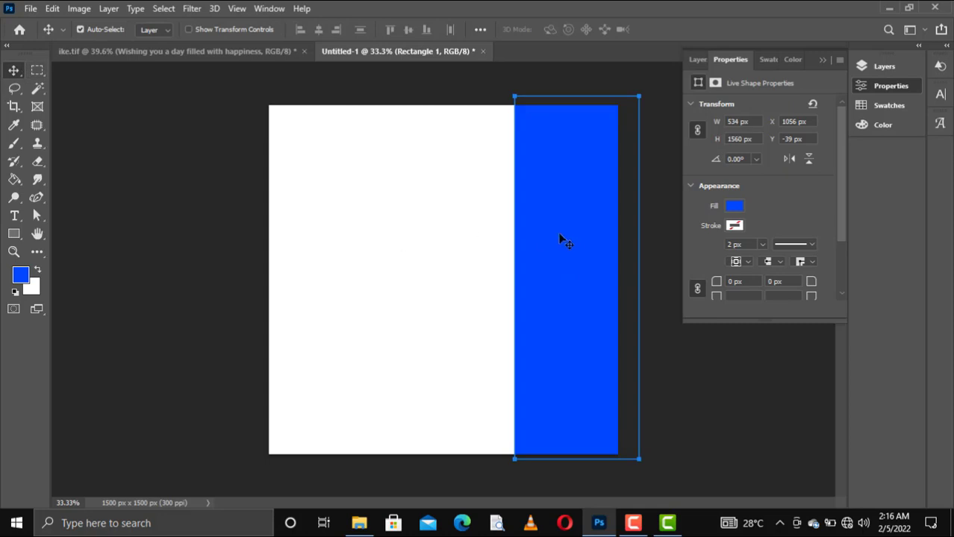
click(577, 313)
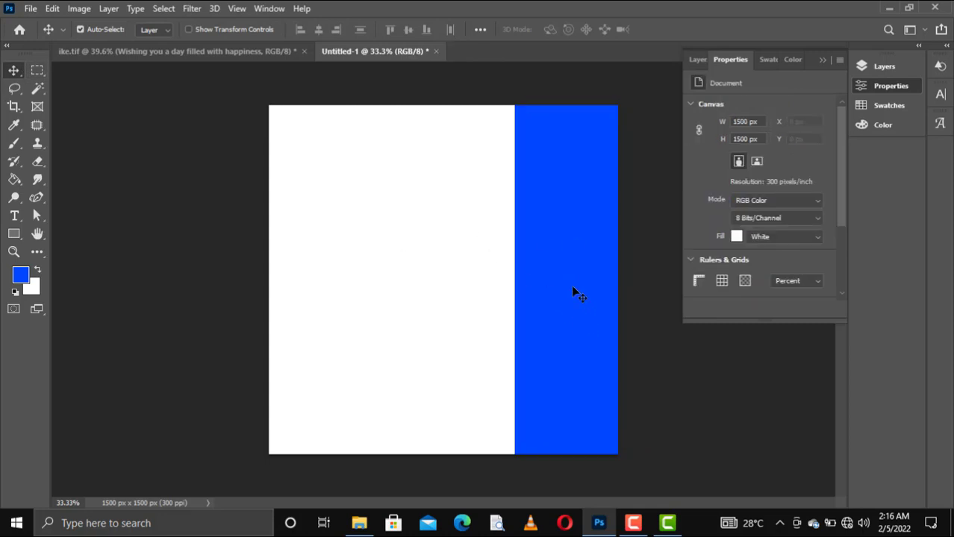
click(15, 234)
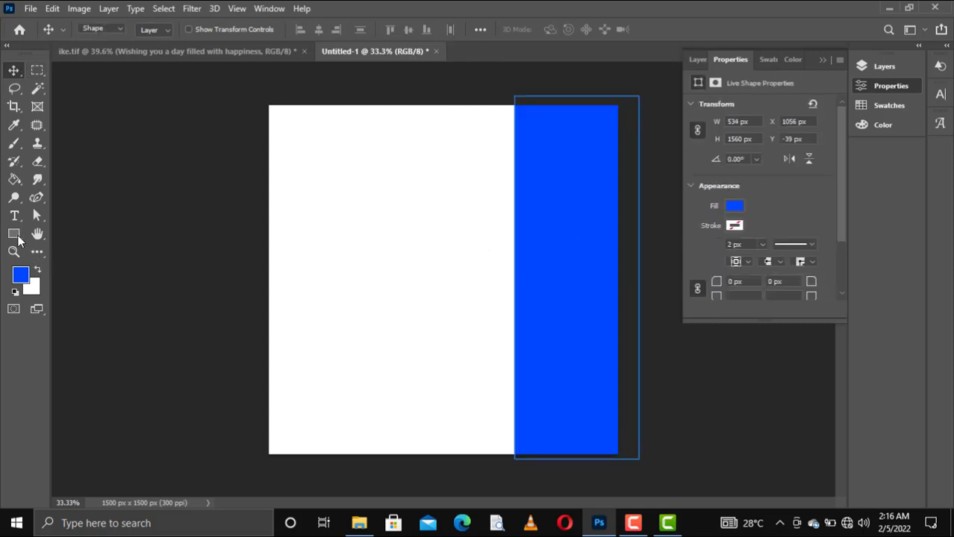
click(65, 247)
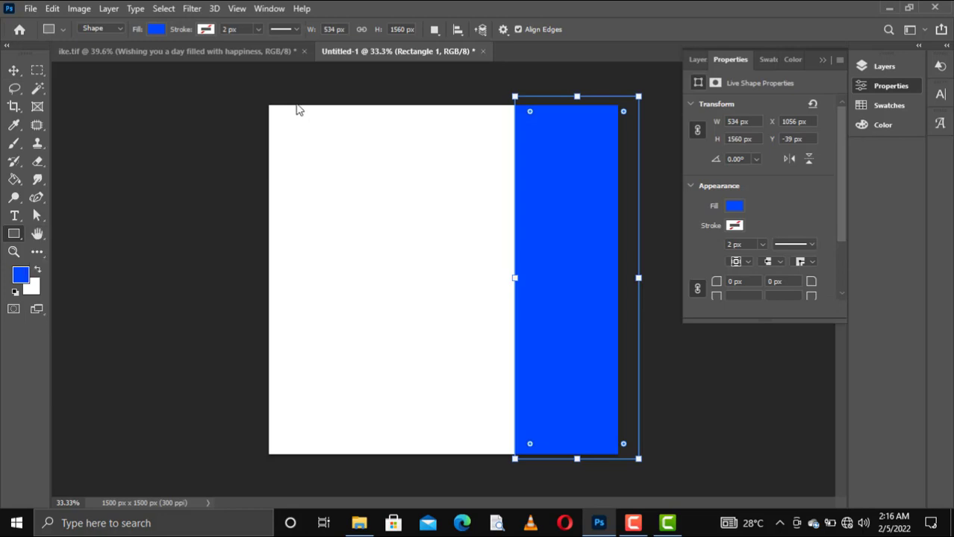
drag(291, 99, 312, 167)
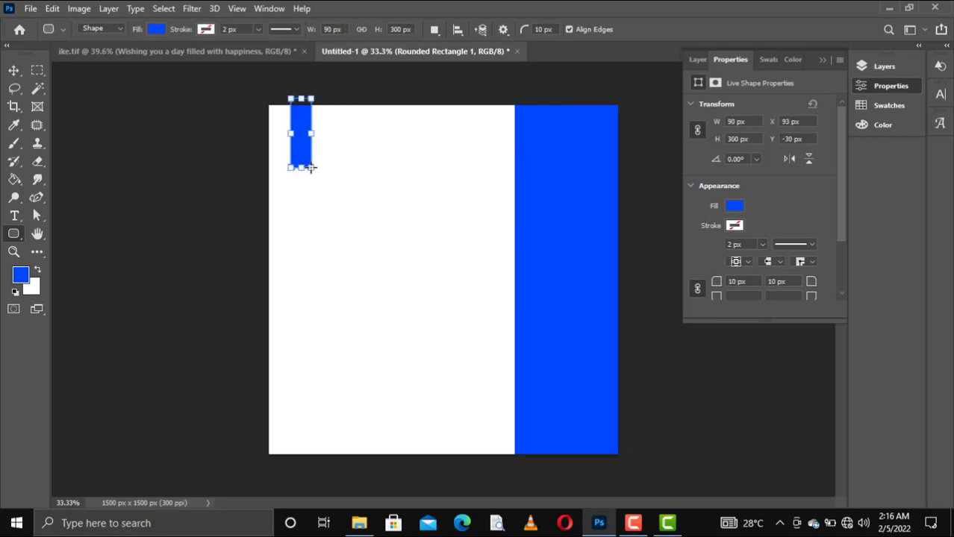
Give the rounded bar 35 px corners and move it to X 57, Y -39 px.
click(737, 281)
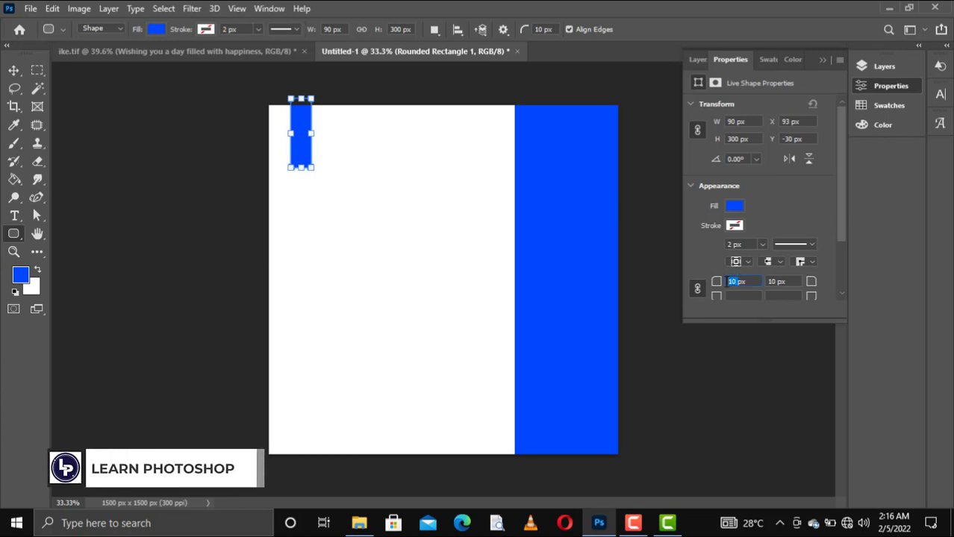
text(35)
click(14, 69)
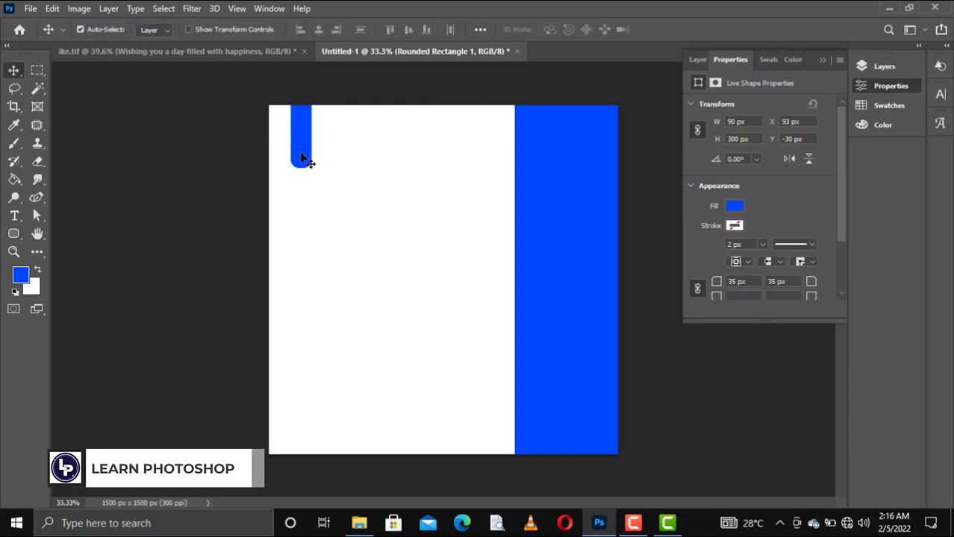
drag(304, 159, 289, 157)
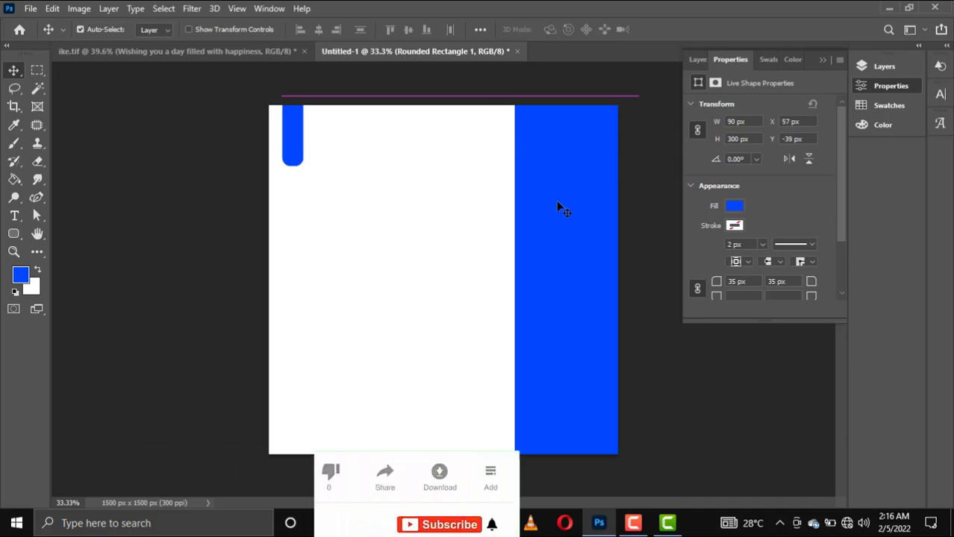
Place the happy-birthday card design image from Documents as an embedded object.
click(30, 8)
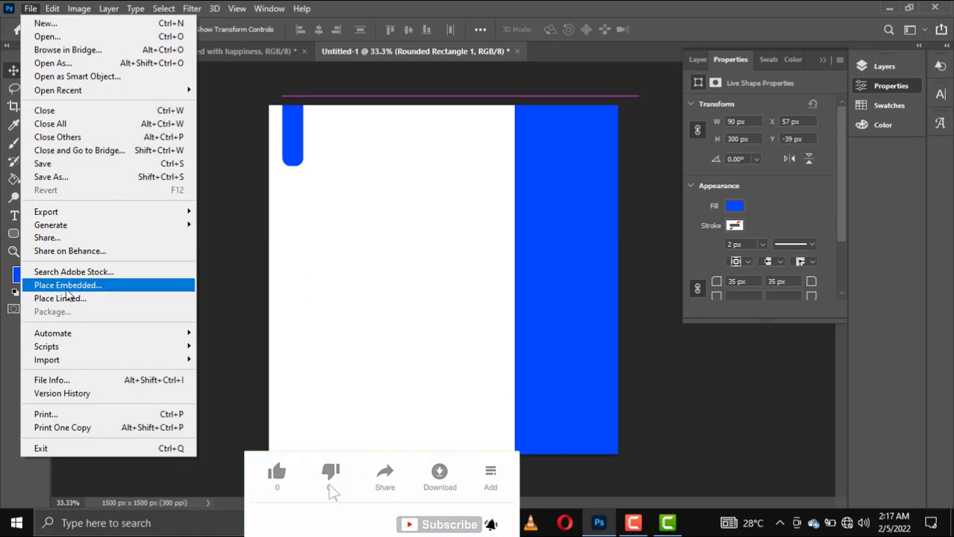
key(Escape)
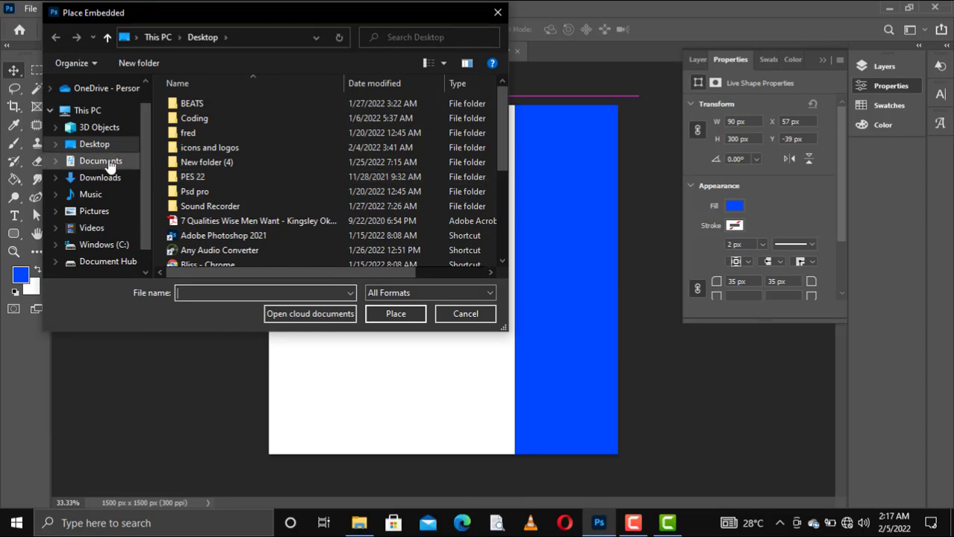
click(101, 161)
scroll(299, 224, down, 5)
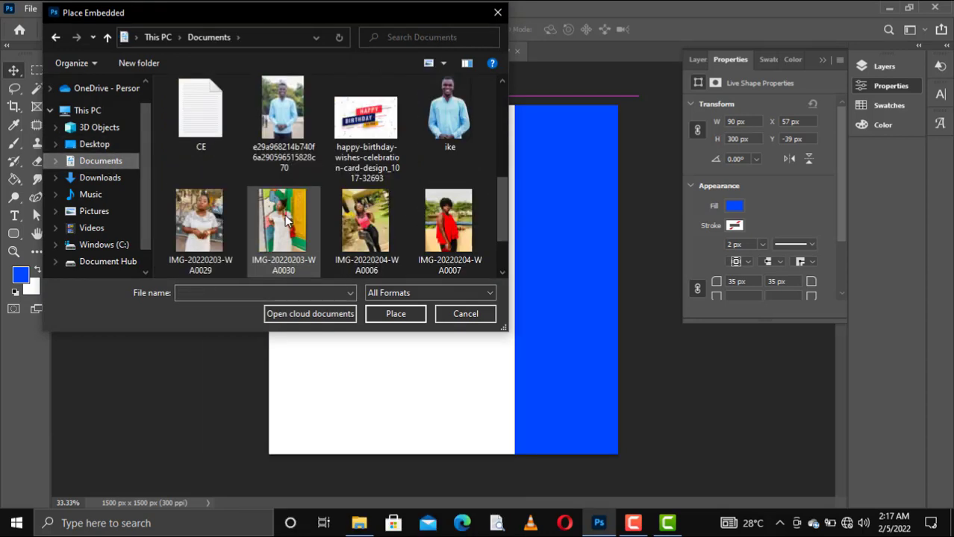
click(377, 154)
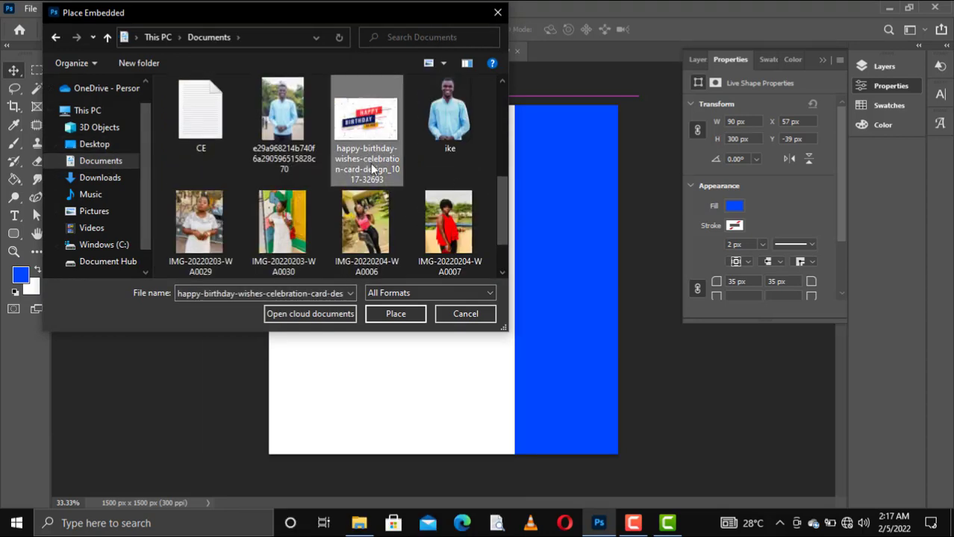
click(400, 317)
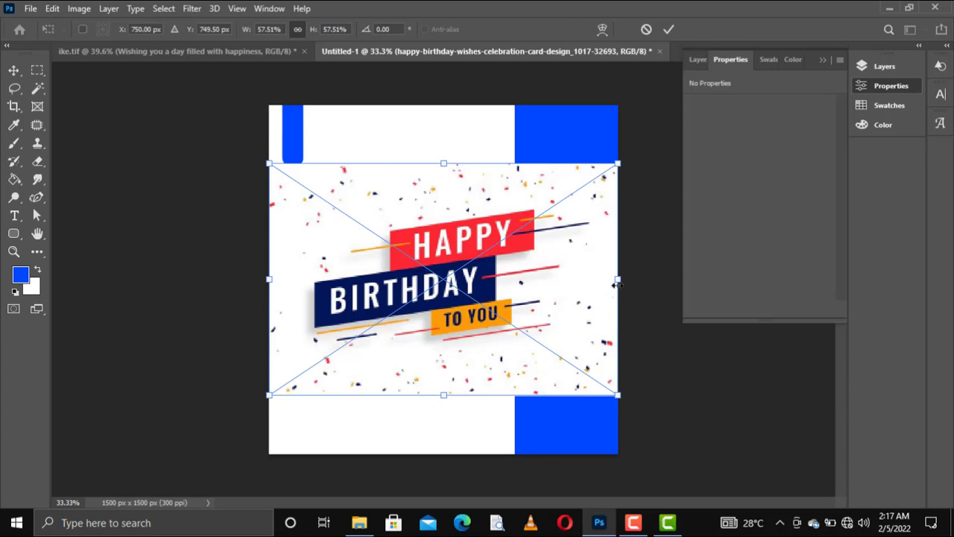
Scale the birthday graphic to about 36%, center it mid-canvas, and nudge it right.
drag(611, 283, 483, 301)
drag(392, 274, 393, 243)
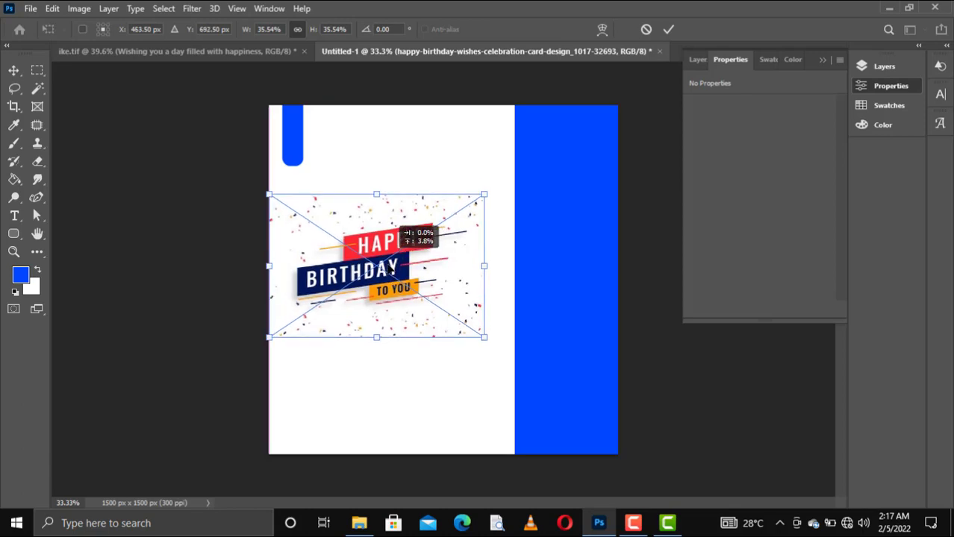
drag(391, 239, 389, 268)
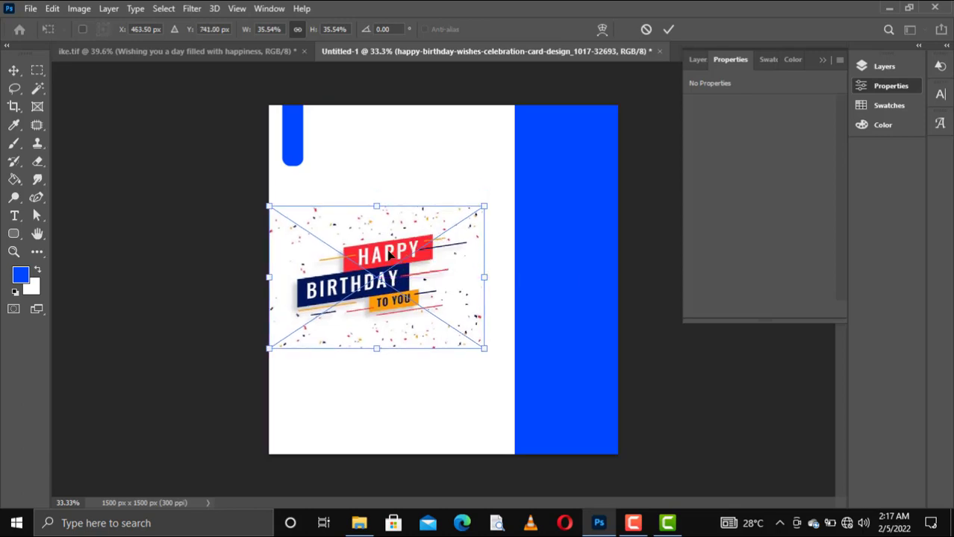
key(Return)
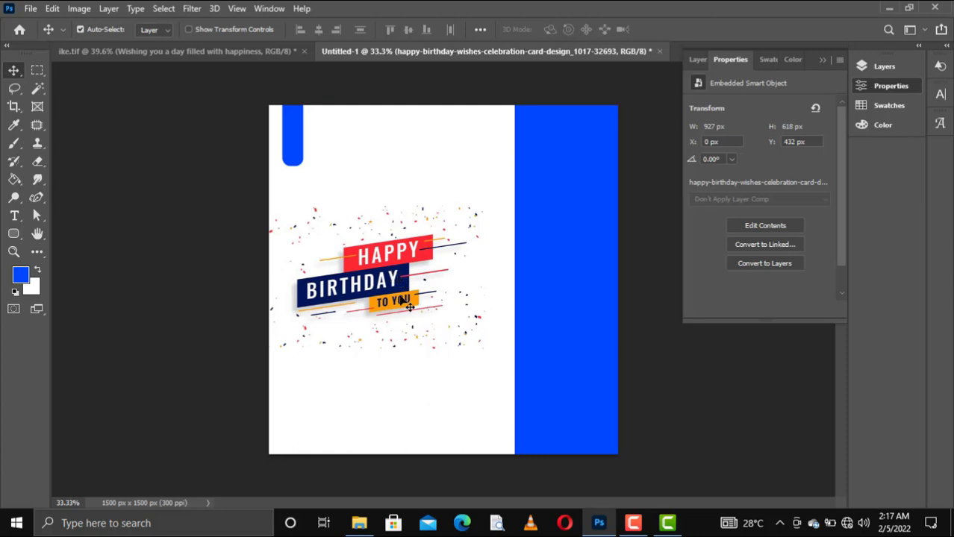
key(Right)
key(Right)
key(Right)
key(Right)
key(Right)
key(Right)
key(Right)
key(Right)
key(Right)
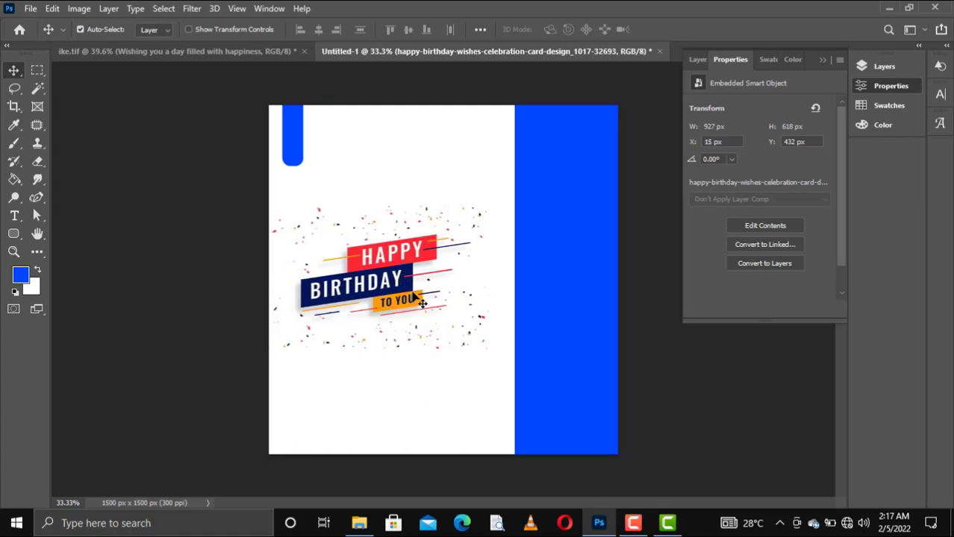
click(704, 63)
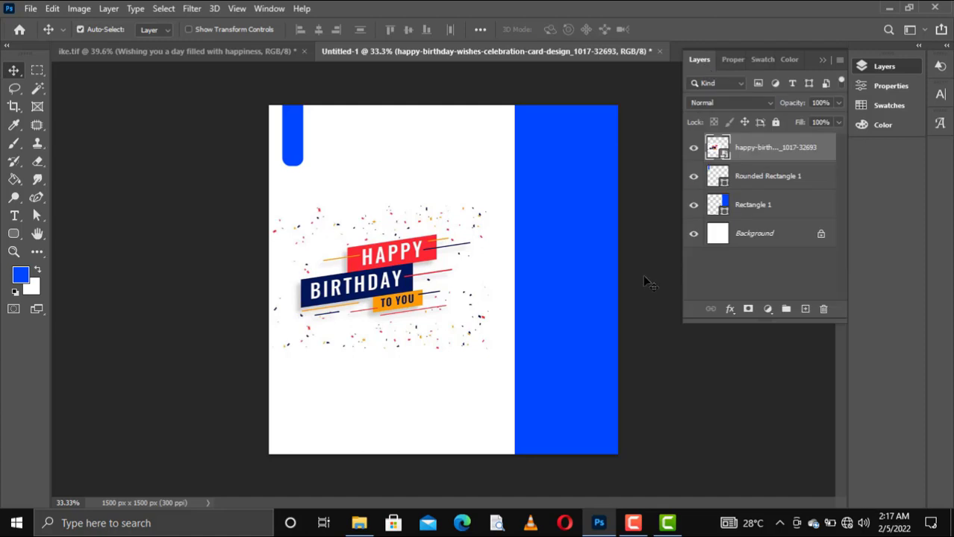
key(Right)
key(Right)
key(Right)
key(Right)
key(Right)
key(Right)
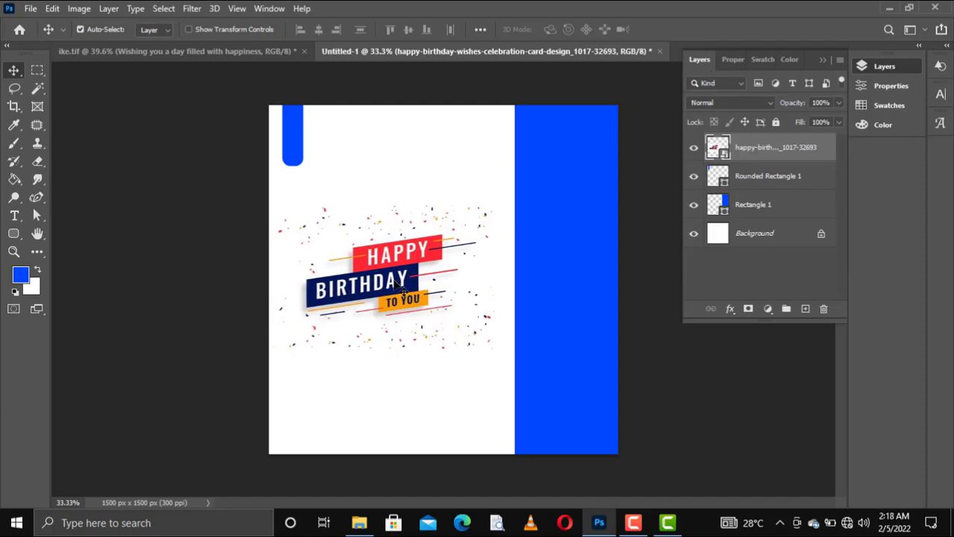
key(Right)
key(Right)
key(Right)
key(Right)
key(Right)
key(Right)
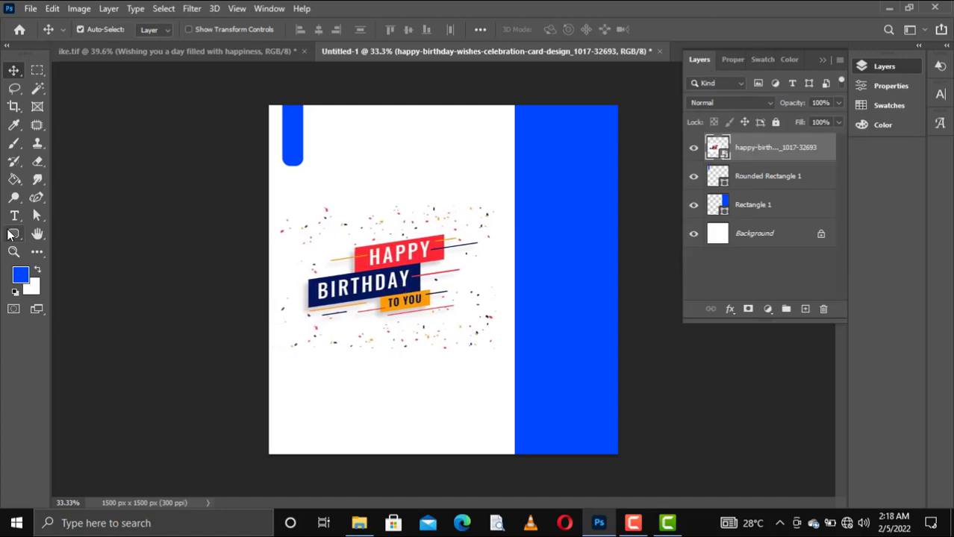
Set up the Triangle tool with a red outline sampled from the HAPPY banner.
right_click(10, 234)
click(56, 234)
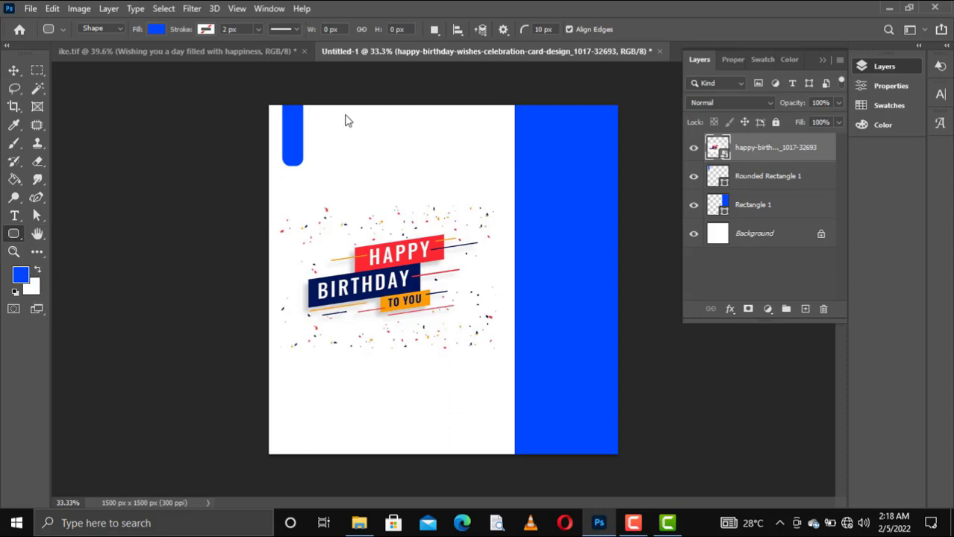
key(shift+u)
key(shift+u)
click(205, 32)
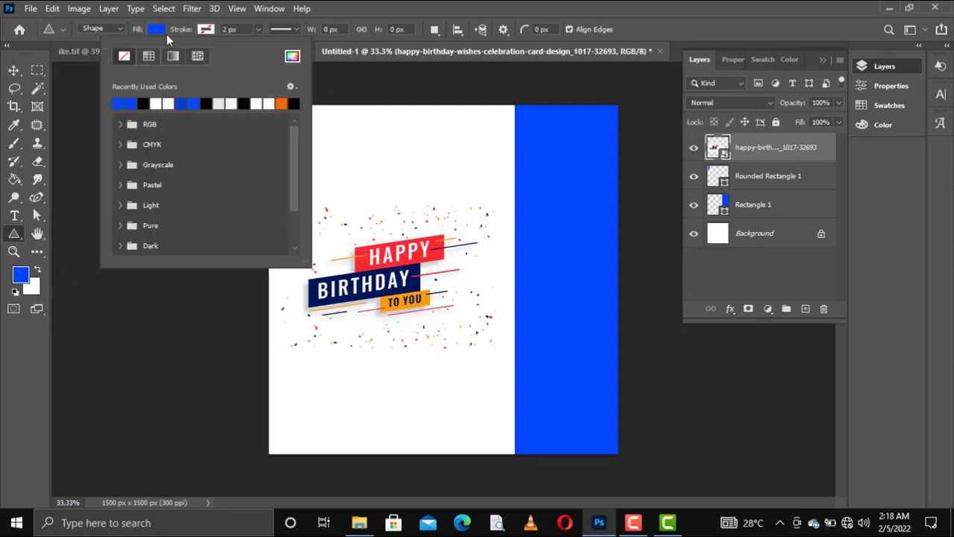
click(292, 60)
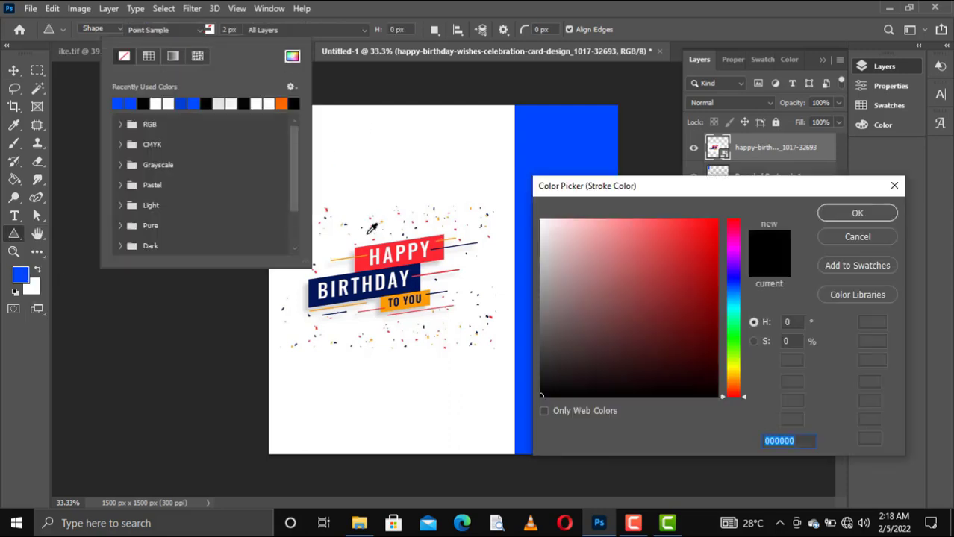
click(368, 249)
click(879, 218)
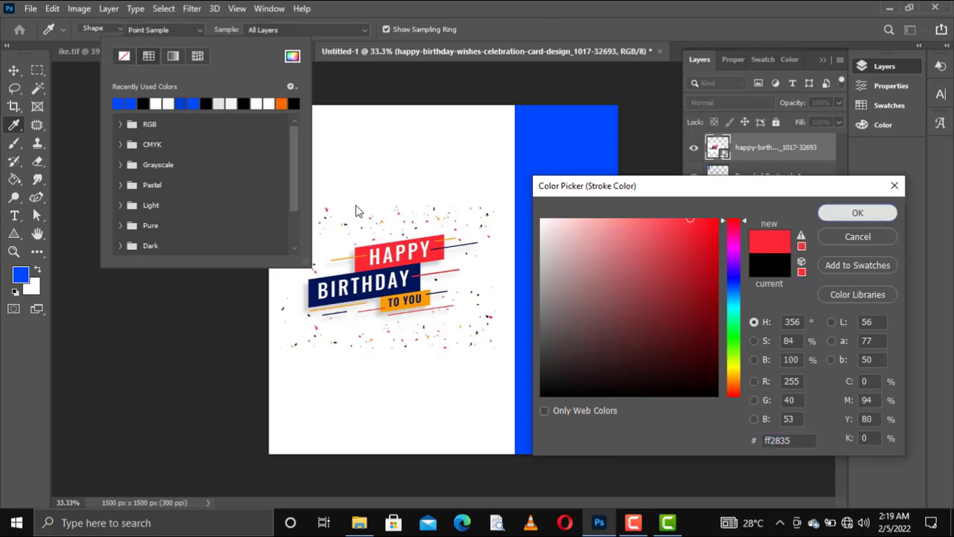
Draw an unfilled triangle near the top and lower its layer opacity to 32%.
click(155, 29)
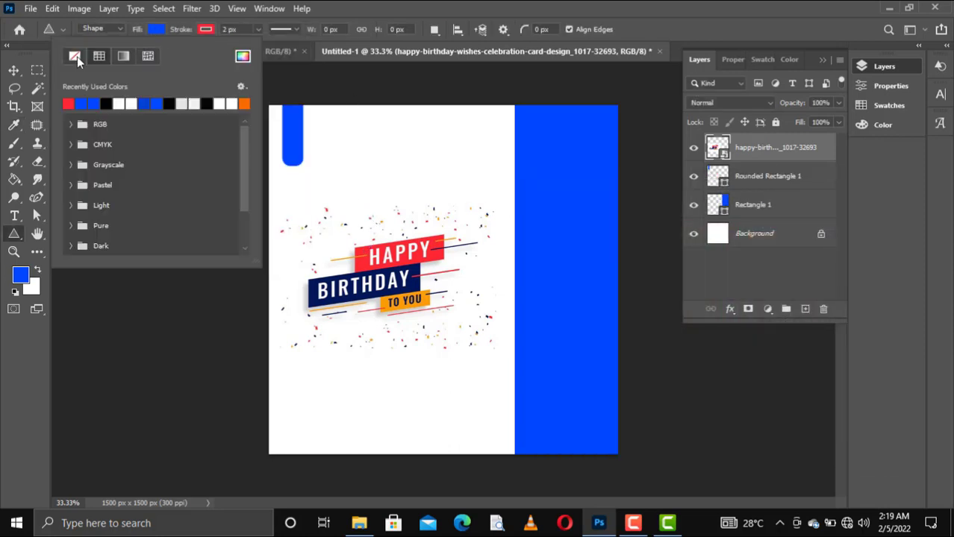
drag(379, 105, 463, 192)
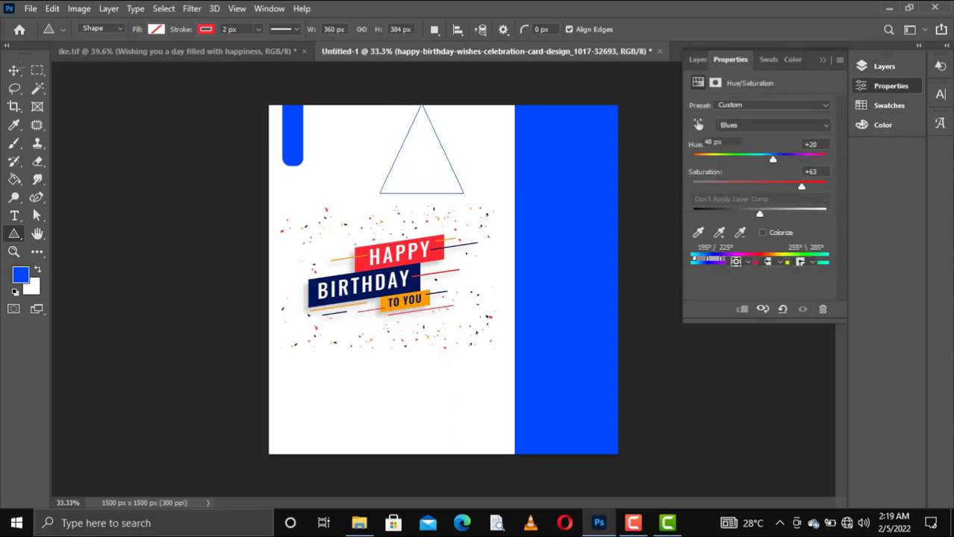
click(14, 71)
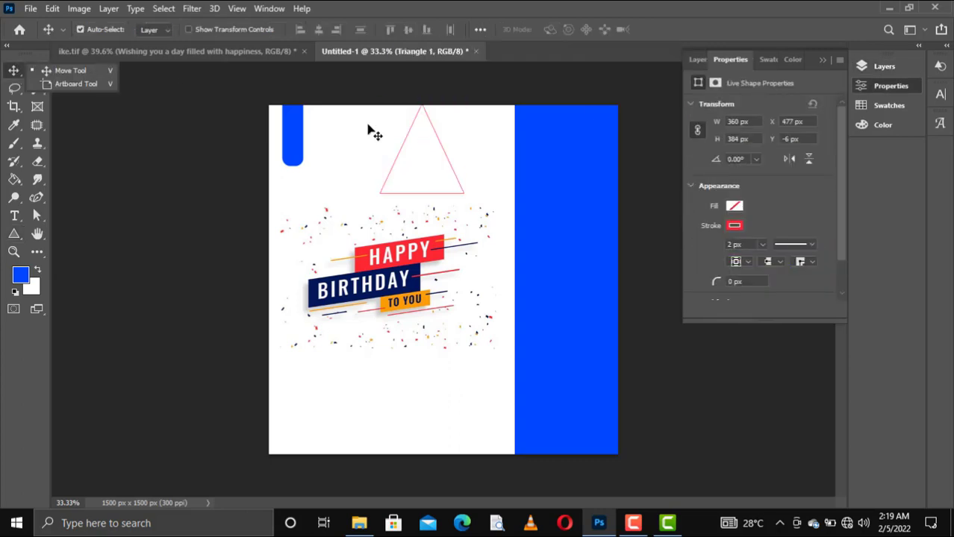
click(698, 61)
click(809, 121)
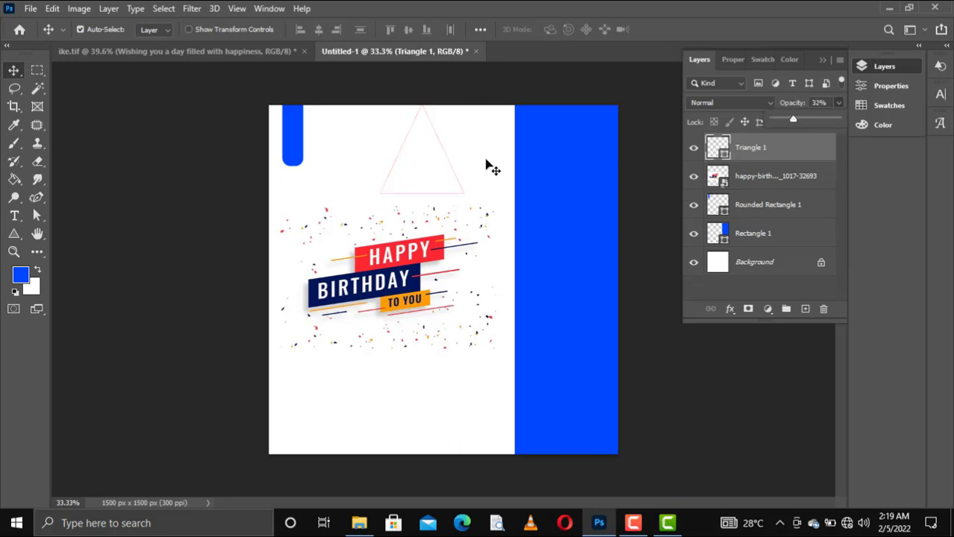
Nudge the faint triangle up and to the left.
key(shift+Up)
key(shift+Left)
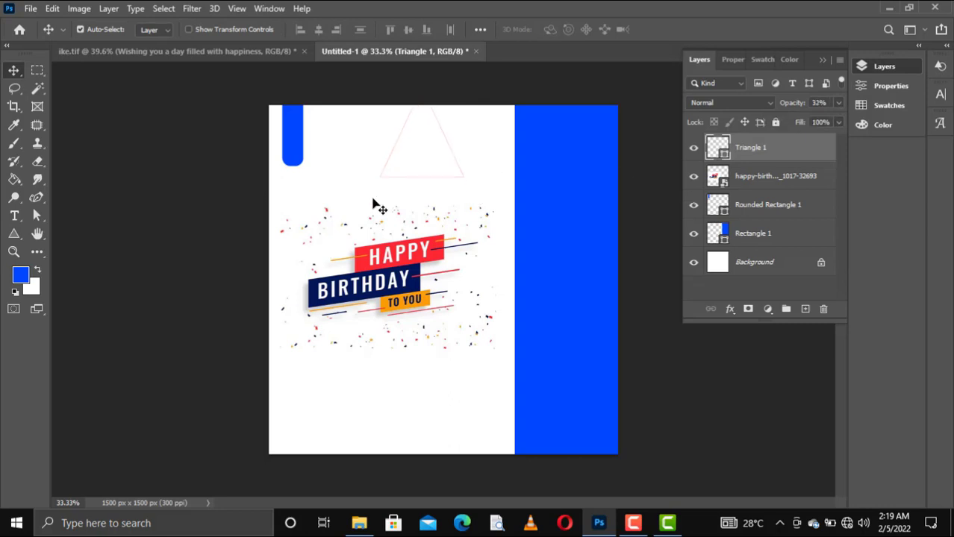
key(shift+Up)
key(shift+Left)
key(shift+Up)
key(shift+Left)
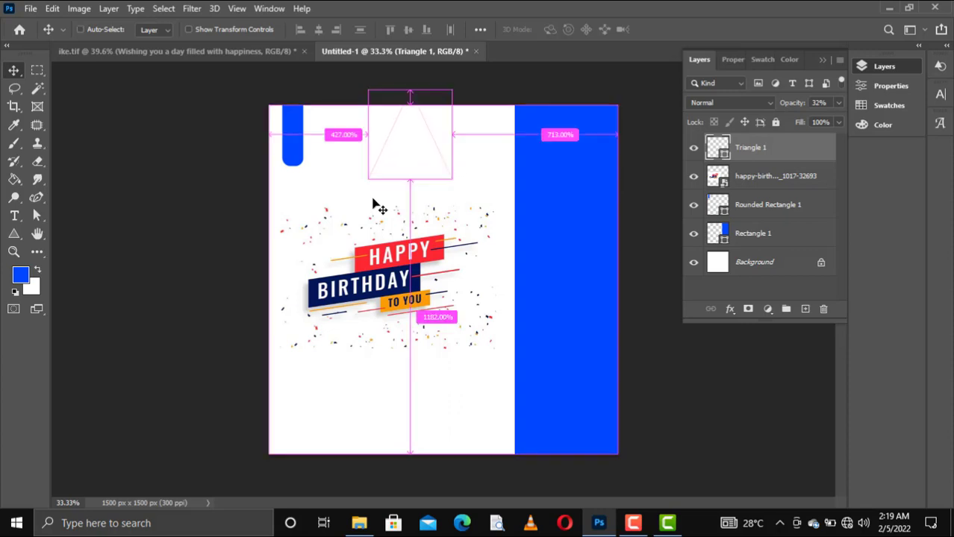
Duplicate the triangle, rotate it ~60°, enlarge to ~132% at top-left, and move both below Rounded Rectangle 1.
key(ctrl+j)
key(ctrl+t)
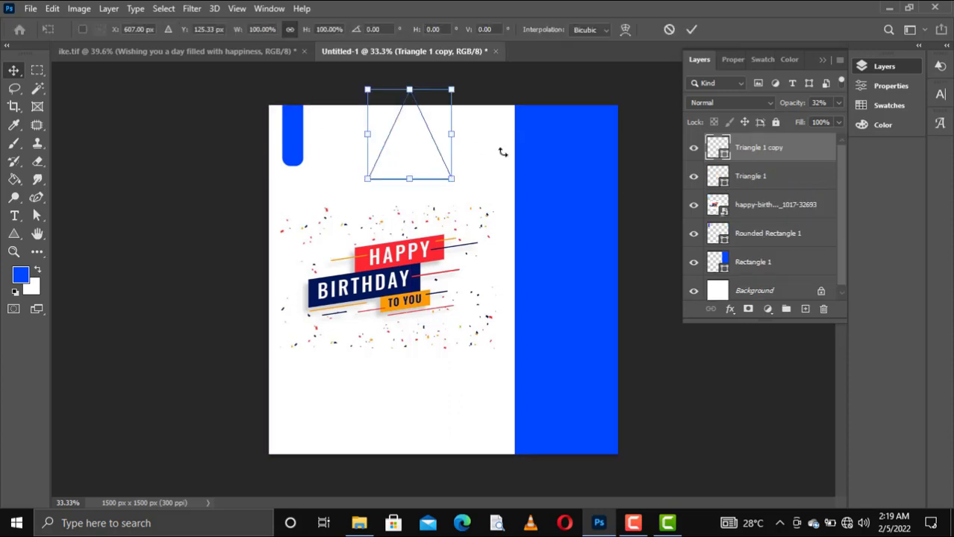
drag(515, 101, 437, 34)
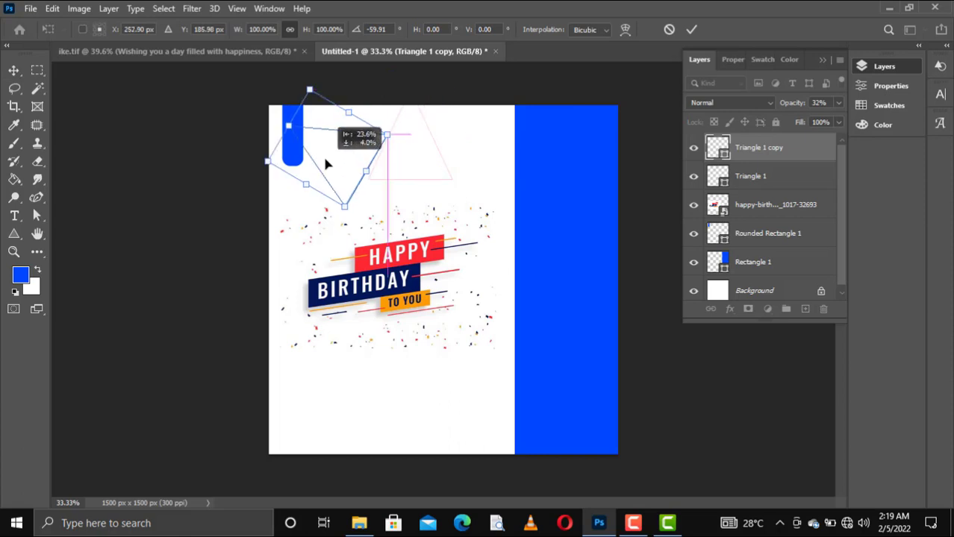
drag(411, 152, 327, 198)
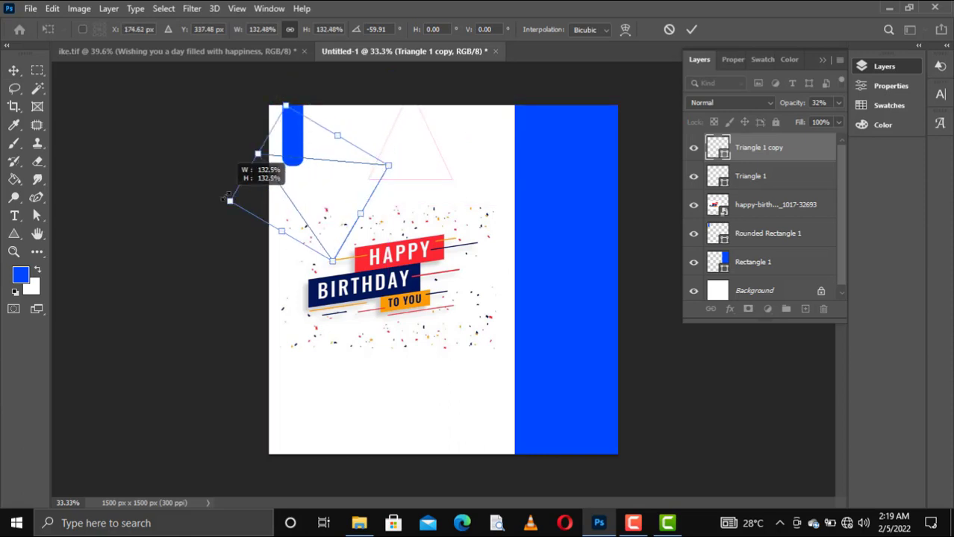
drag(268, 194, 230, 201)
key(Return)
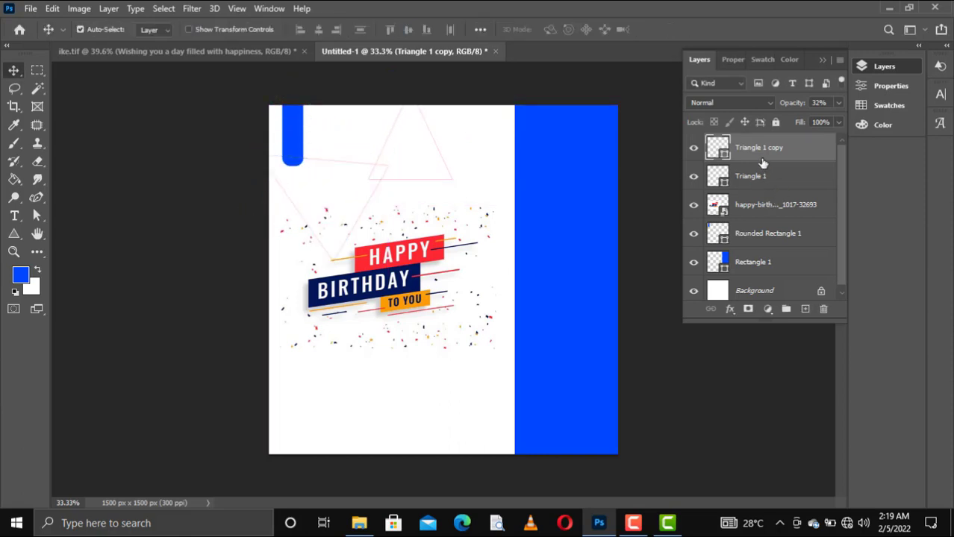
ctrl+click(766, 173)
drag(758, 156, 758, 235)
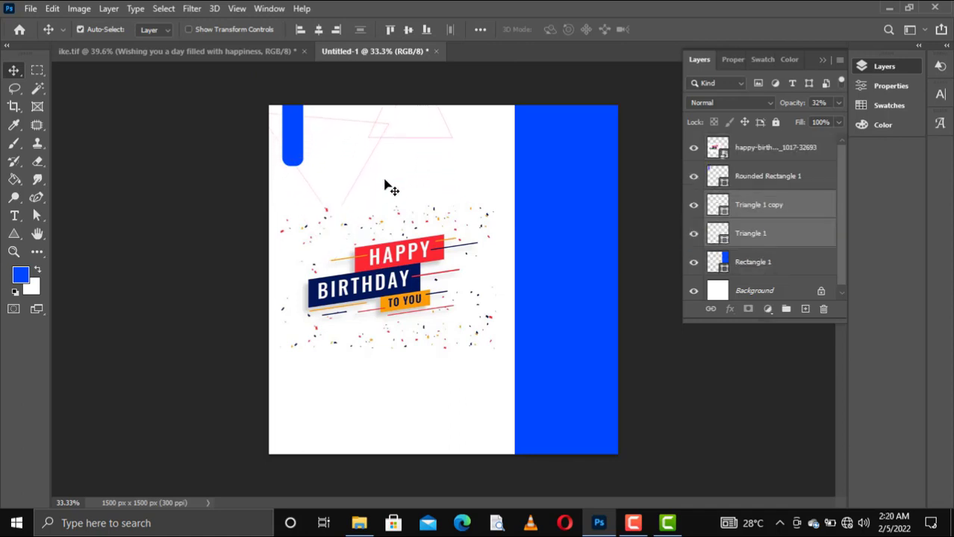
Duplicate Triangle 1 copy with a 26 px outline and place it at the card's bottom edge.
drag(384, 186, 393, 213)
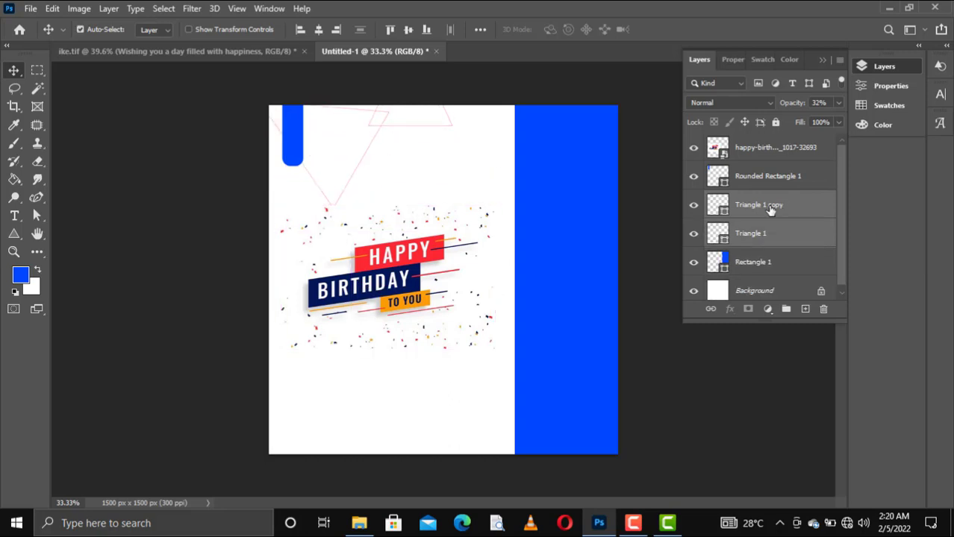
click(771, 211)
key(ctrl+j)
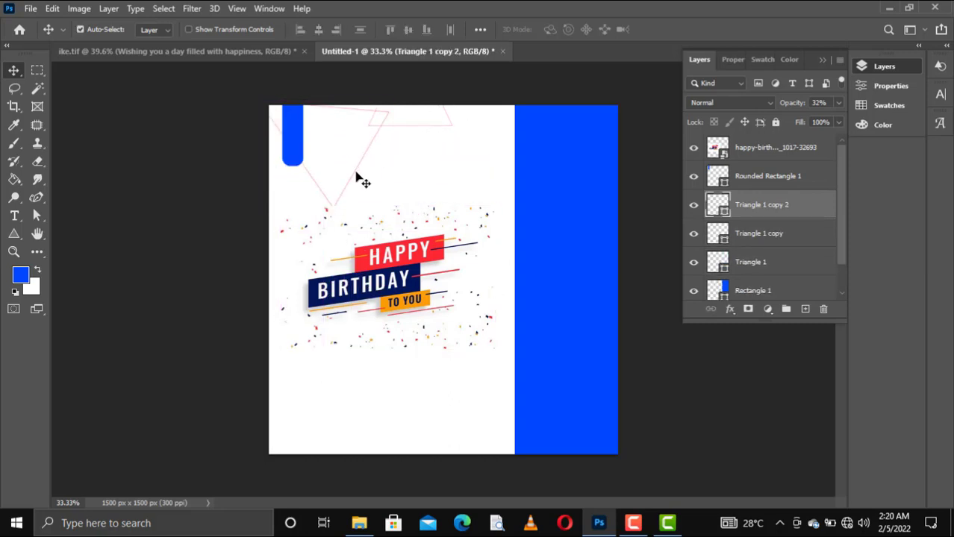
key(u)
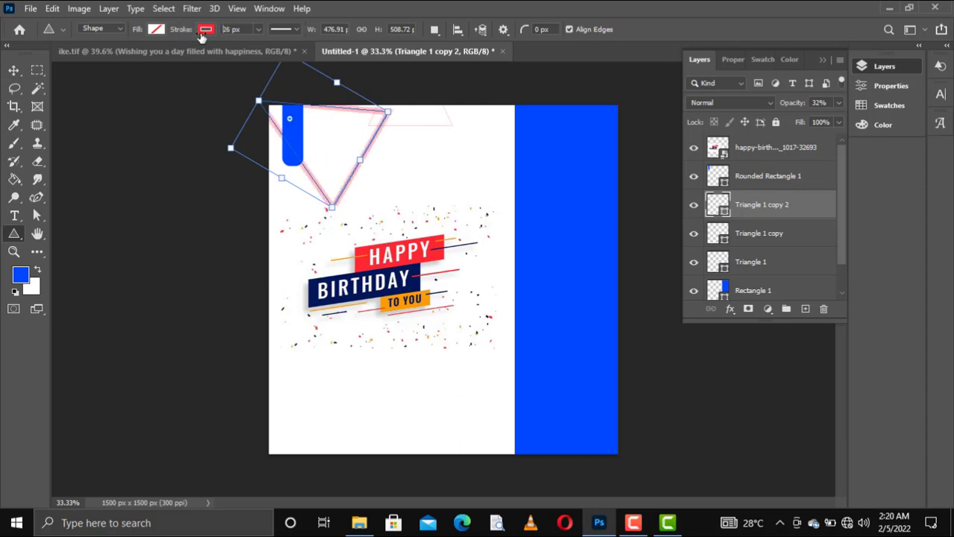
key(Return)
key(v)
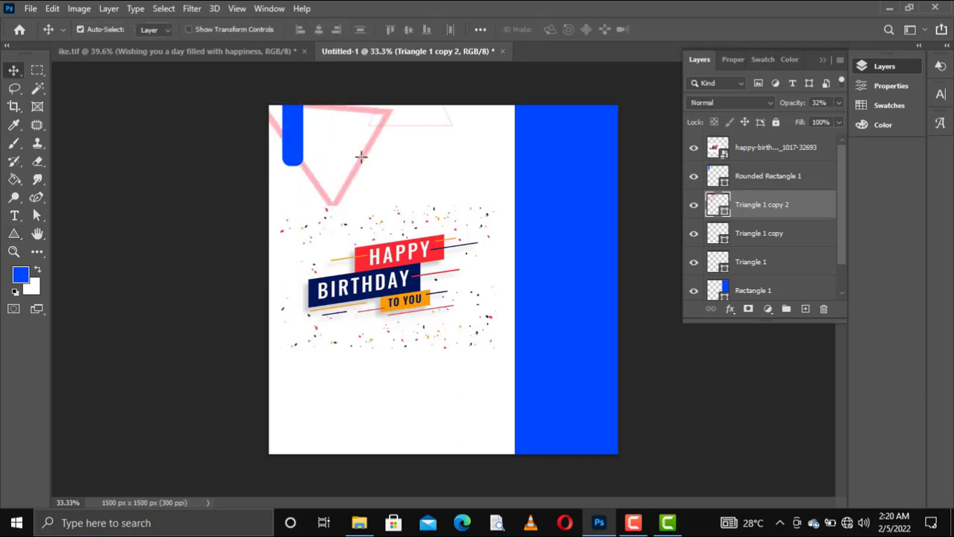
mouse_move(364, 163)
mouse_down()
mouse_move(457, 430)
mouse_move(465, 420)
mouse_up()
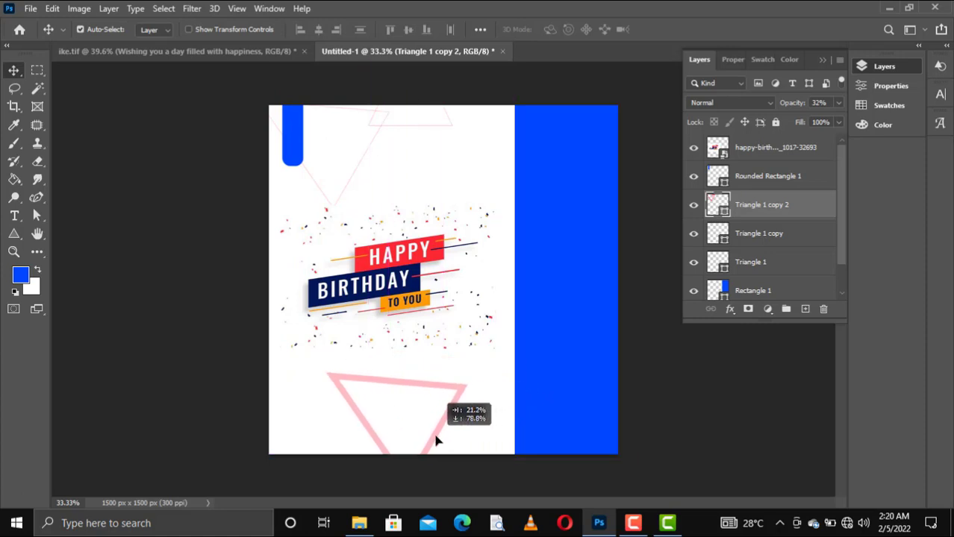
drag(464, 420, 430, 442)
Sample navy #001757 from the BIRTHDAY banner for the bottom triangle's outline.
key(u)
click(205, 30)
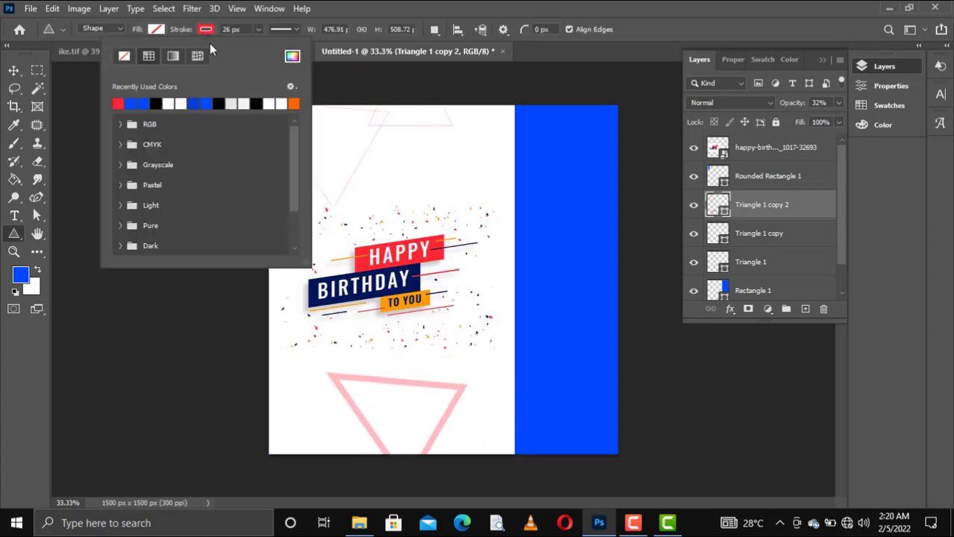
click(292, 56)
click(351, 288)
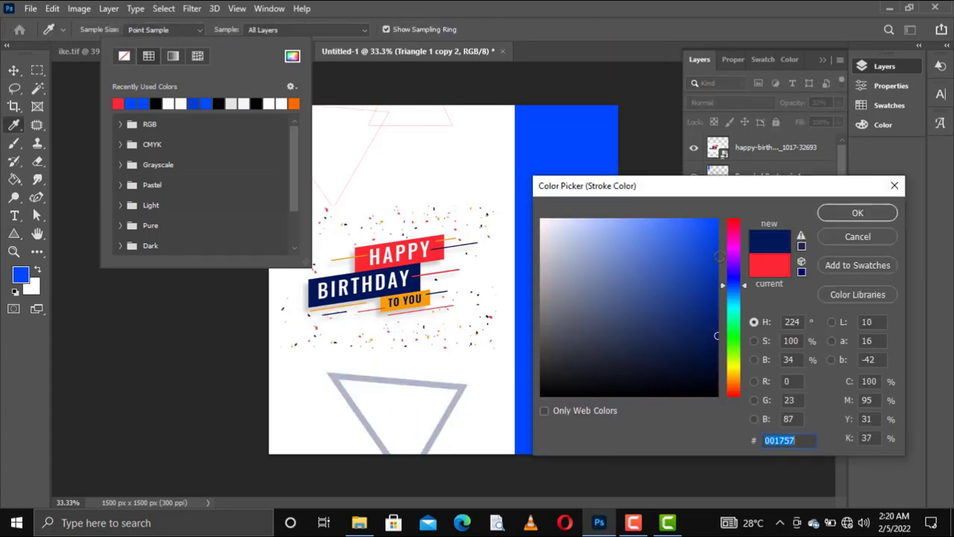
Apply the navy outline, then make Triangle 1 copy's outline orange sampled from the TO YOU tag.
click(842, 215)
click(759, 246)
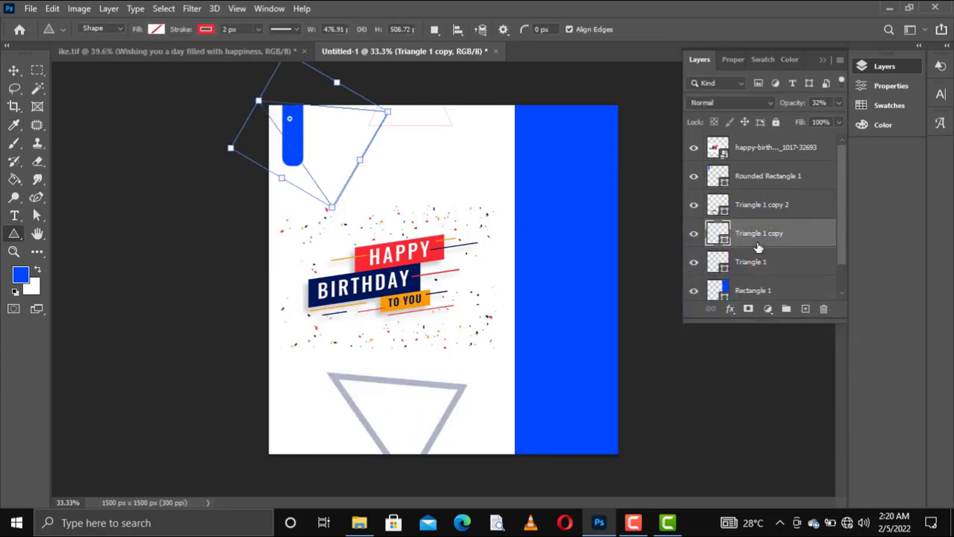
click(205, 30)
click(292, 56)
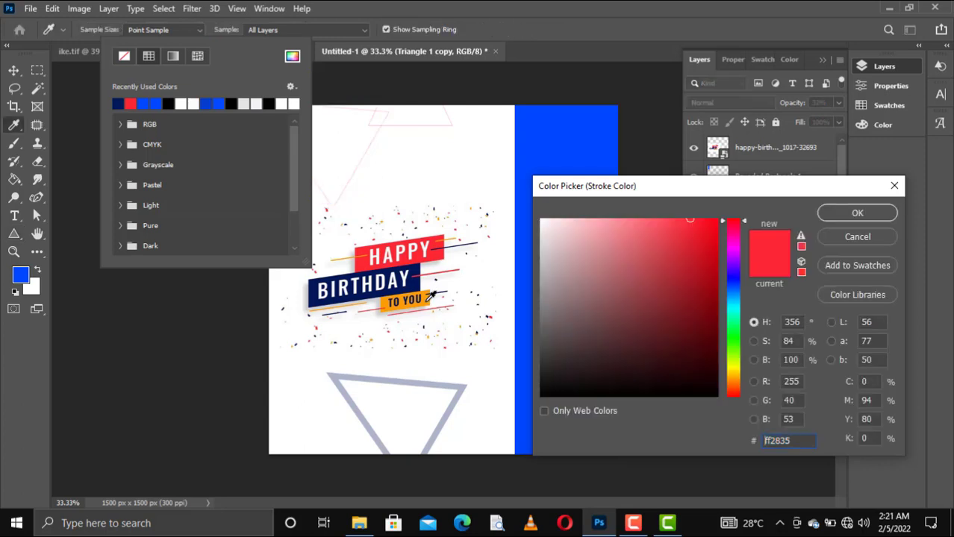
click(405, 301)
click(856, 214)
Reduce the bottom navy triangle's outline to a thin 2 px width.
click(835, 103)
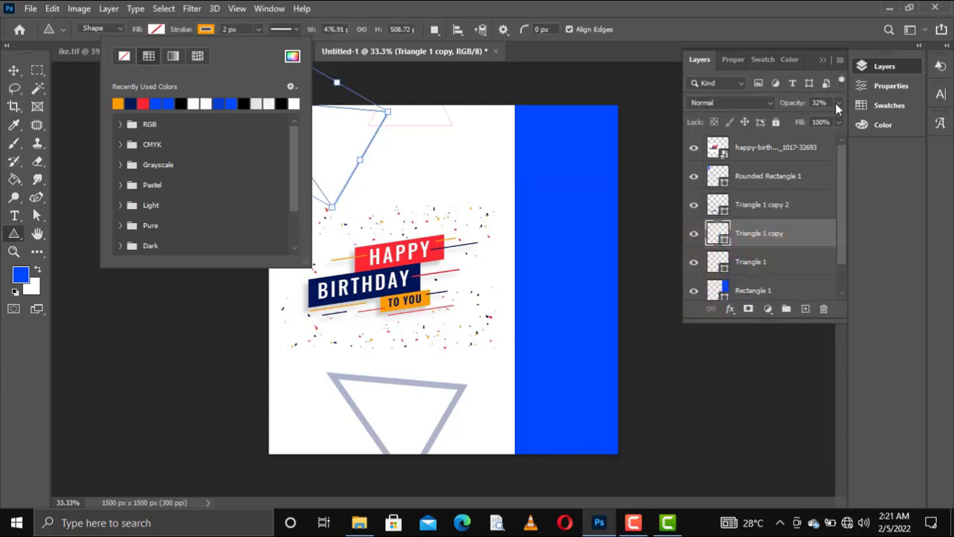
click(775, 259)
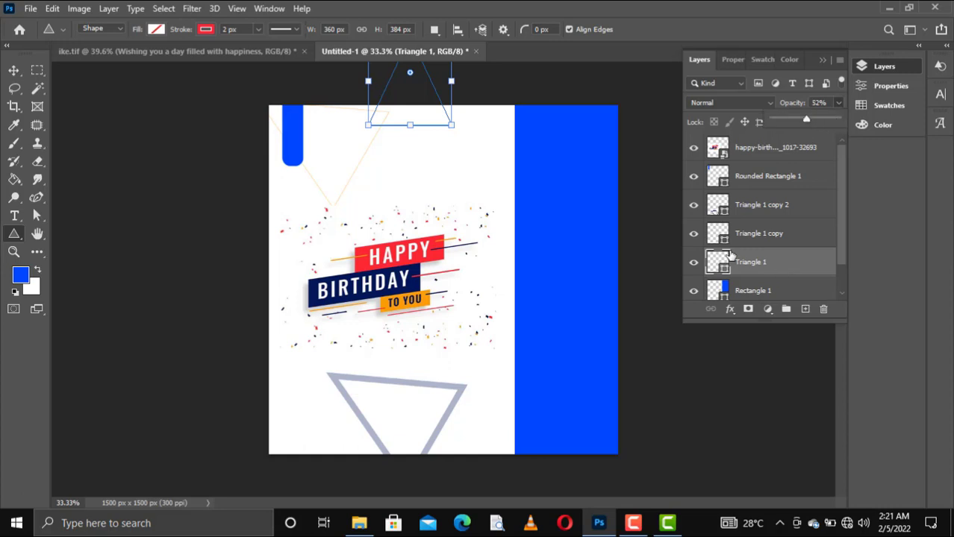
click(780, 207)
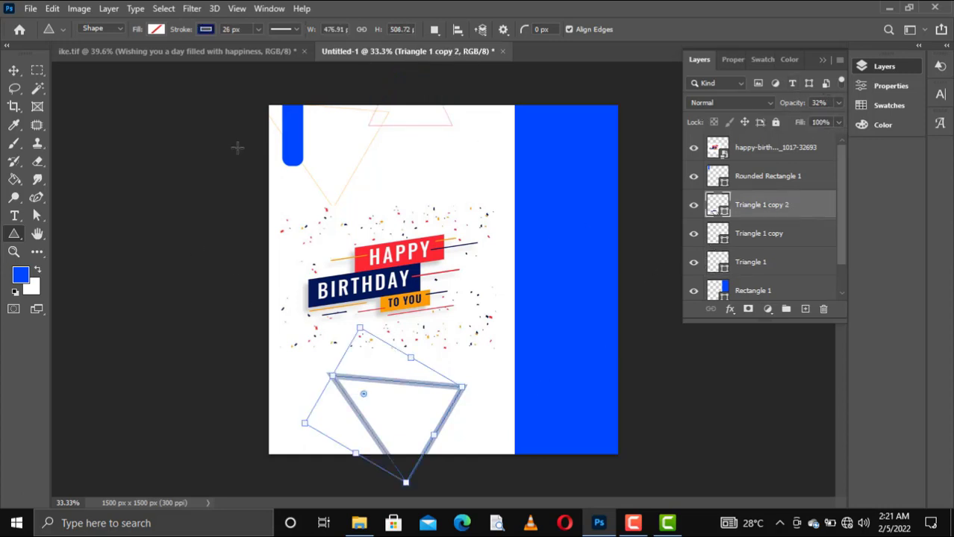
text(5)
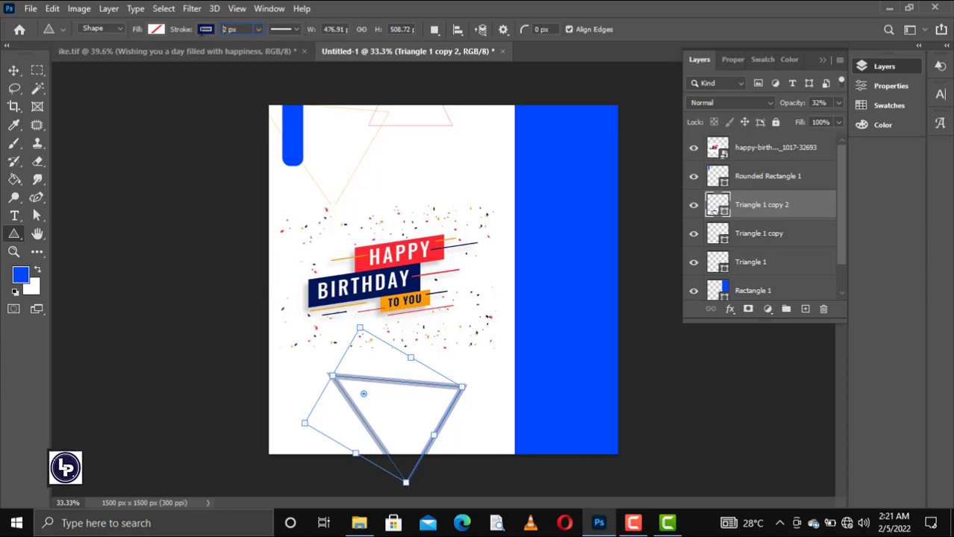
key(Return)
key(v)
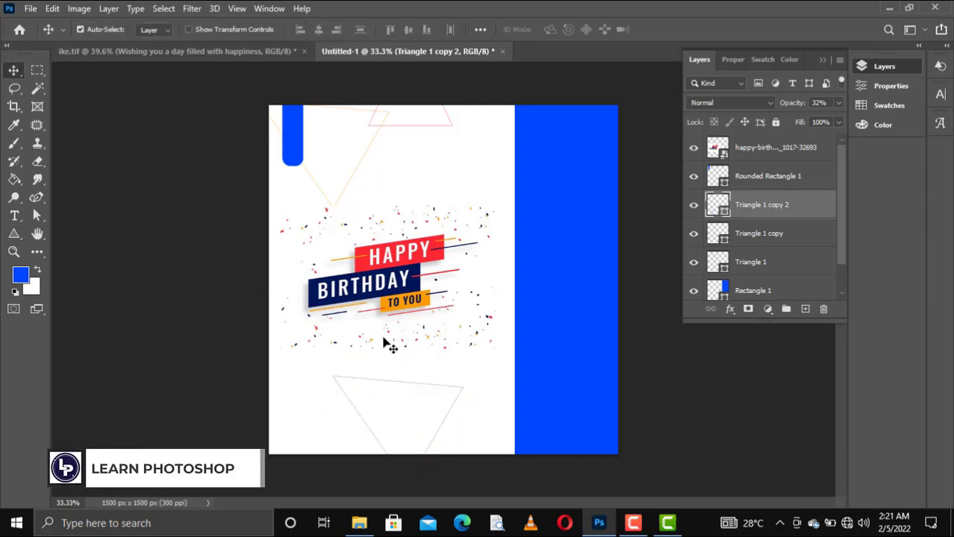
Duplicate the bottom triangle and shift the copy left and down to overlap at bottom-left.
key(ctrl+j)
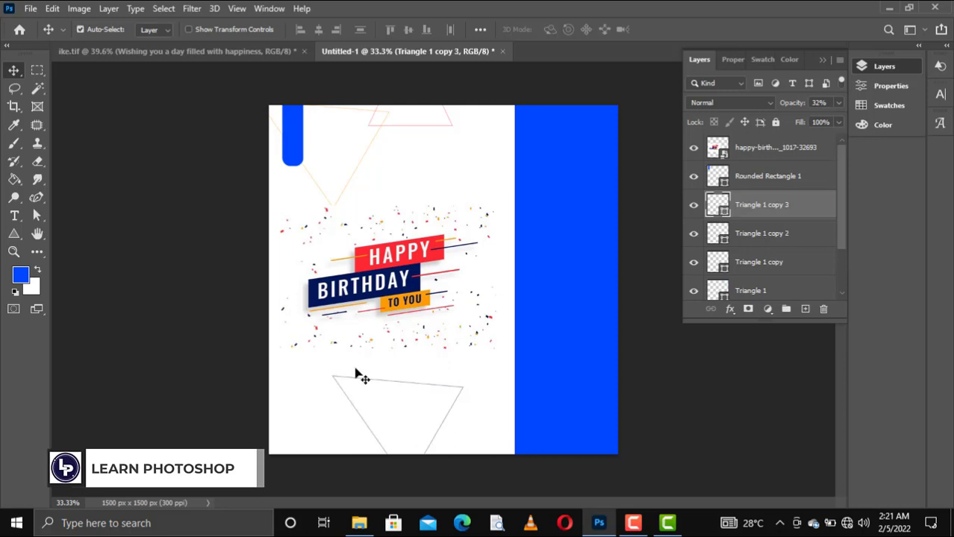
key(shift+Left)
key(shift+Left)
key(shift+Left)
key(shift+Down)
key(shift+Down)
key(shift+Left)
key(shift+Left)
key(shift+Left)
key(shift+Down)
key(shift+Down)
key(shift+Left)
key(shift+Left)
key(shift+Left)
key(shift+Down)
key(shift+Down)
key(shift+Left)
key(shift+Left)
key(shift+Left)
key(shift+Down)
key(shift+Down)
key(shift+Left)
key(shift+Left)
key(shift+Left)
key(shift+Left)
key(shift+Left)
key(shift+Left)
key(shift+Down)
key(shift+Left)
key(shift+Left)
key(shift+Left)
key(shift+Down)
key(shift+Left)
key(shift+Left)
key(shift+Left)
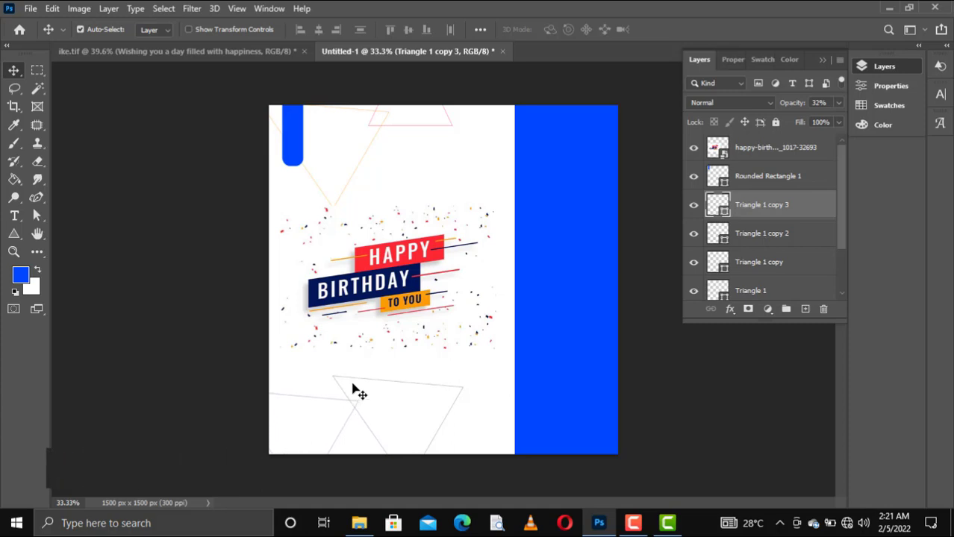
key(shift+Left)
key(shift+Left)
key(shift+Left)
key(shift+Left)
key(shift+Left)
key(shift+Left)
key(shift+Left)
key(shift+Left)
key(shift+Down)
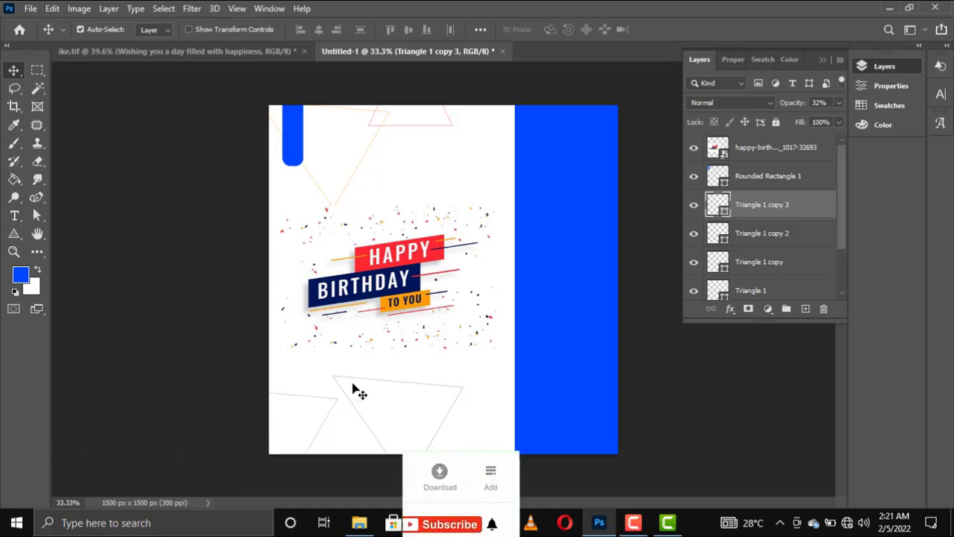
click(426, 291)
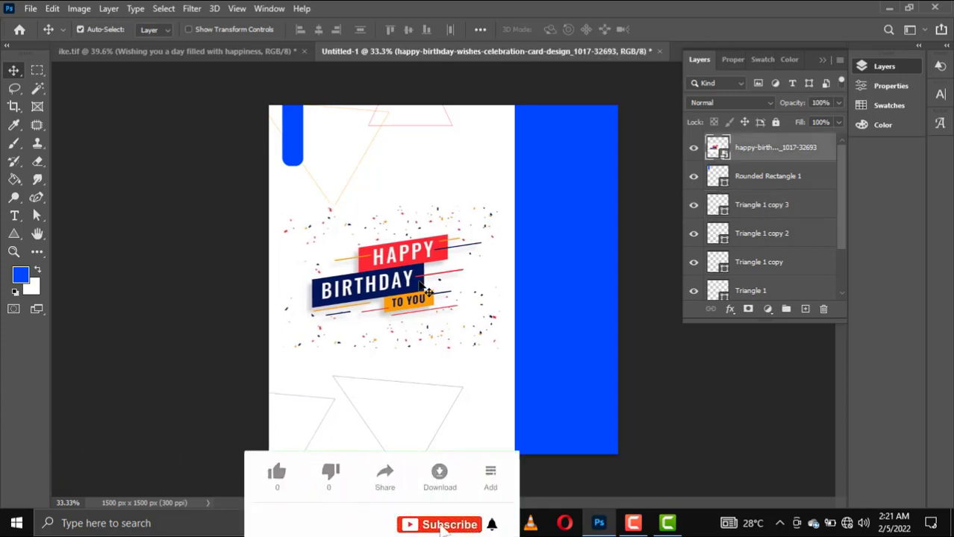
Rasterize the birthday graphic, copy a confetti patch onto its own layer, and drag it toward the top.
right_click(784, 155)
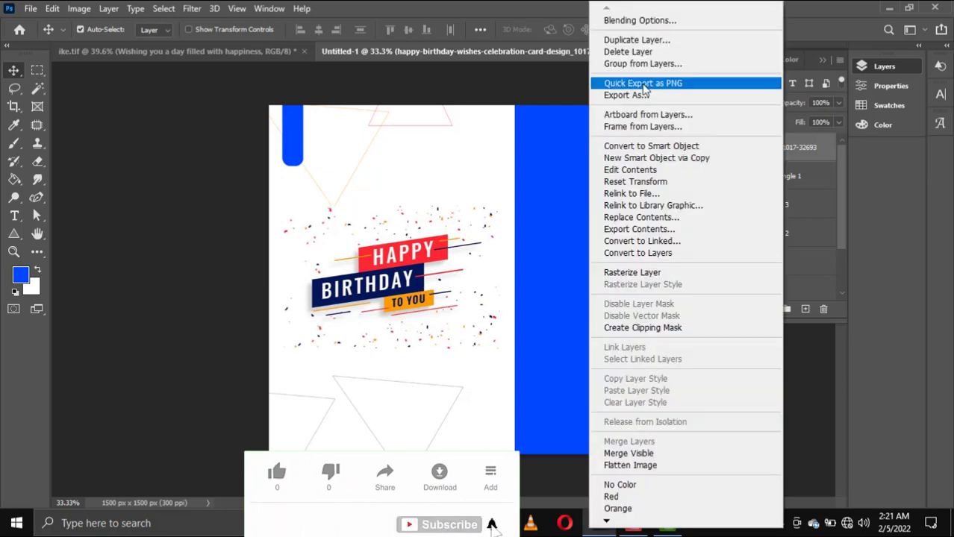
click(632, 272)
key(l)
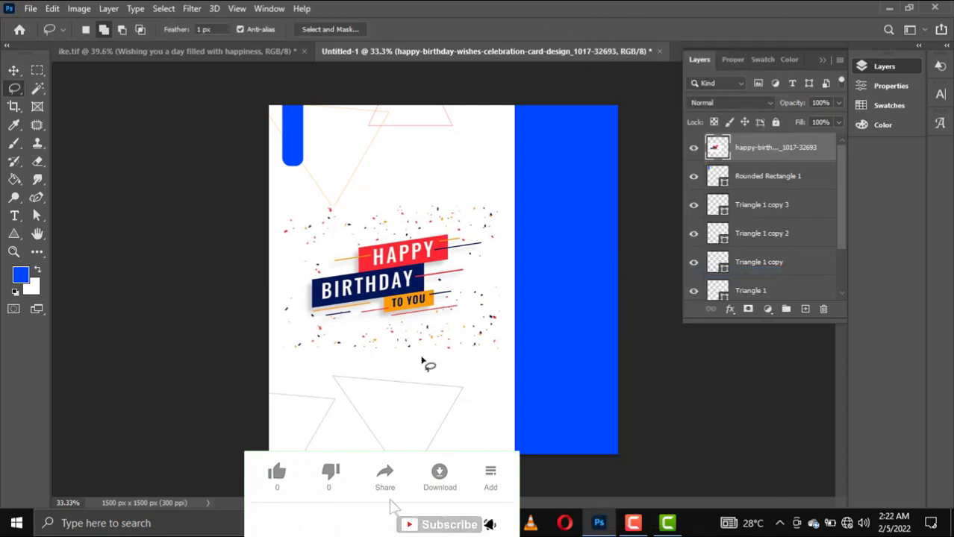
drag(419, 355, 409, 352)
key(ctrl+j)
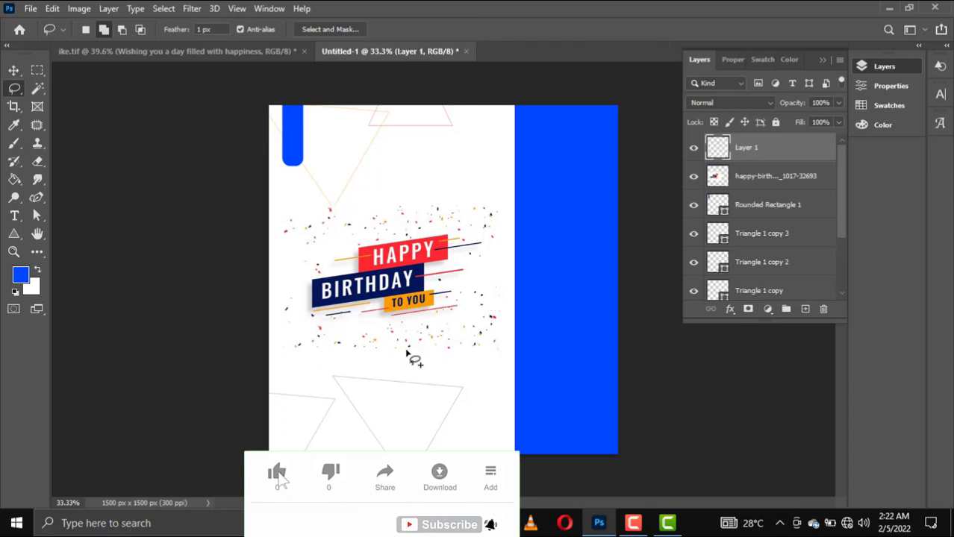
key(v)
mouse_move(460, 342)
alt+mouse_down()
mouse_move(351, 424)
mouse_move(392, 143)
alt+mouse_up()
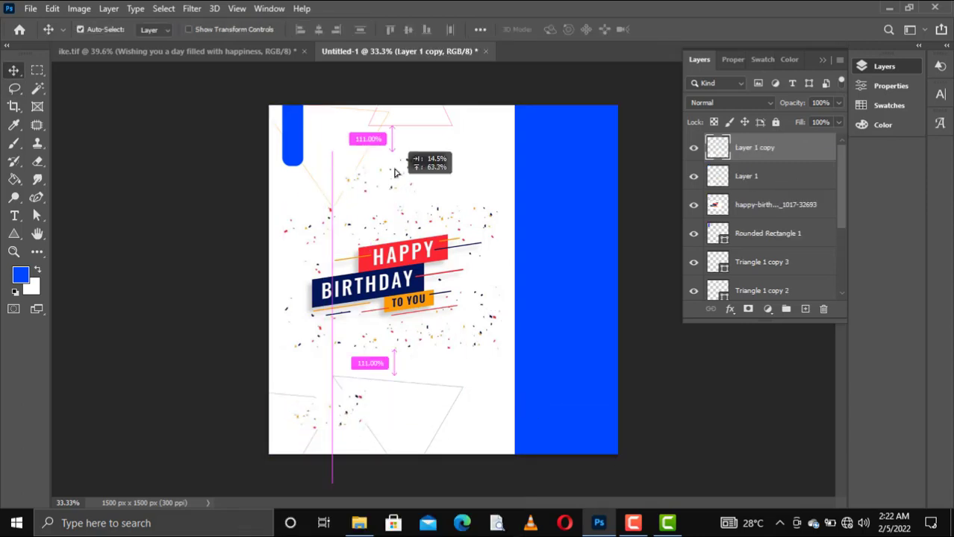
Flip the top confetti copy horizontally, shift the lower confetti right, and nudge the graphic up-left.
key(ctrl+t)
right_click(393, 141)
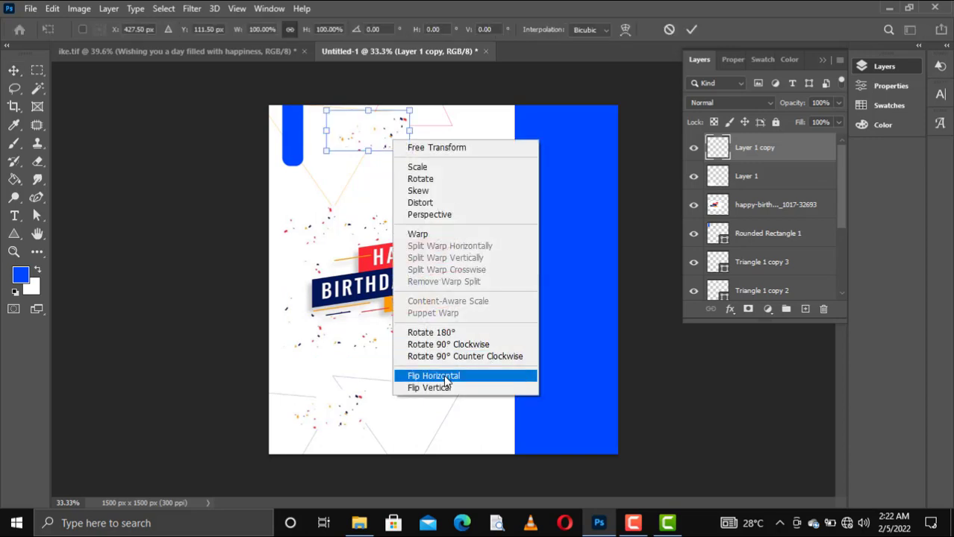
click(434, 375)
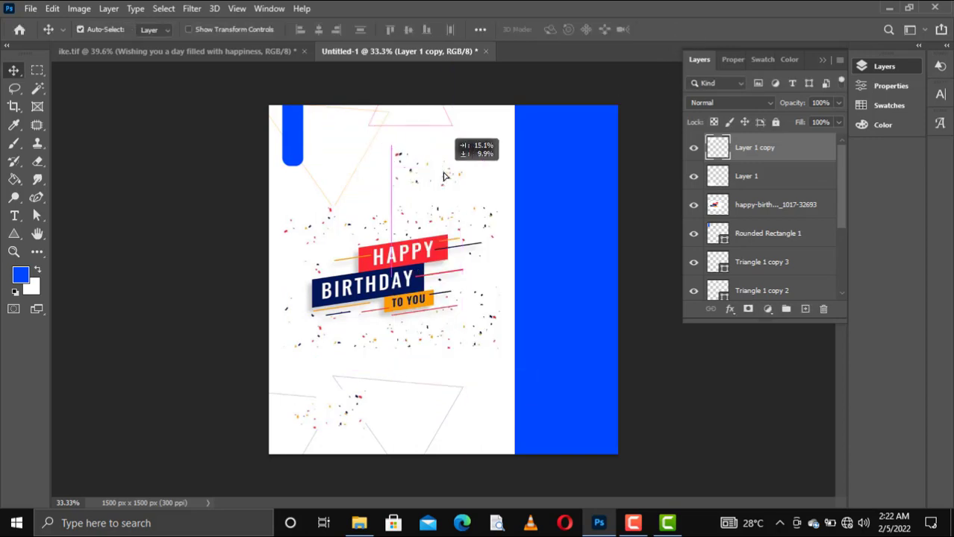
drag(398, 169, 474, 182)
drag(340, 418, 568, 447)
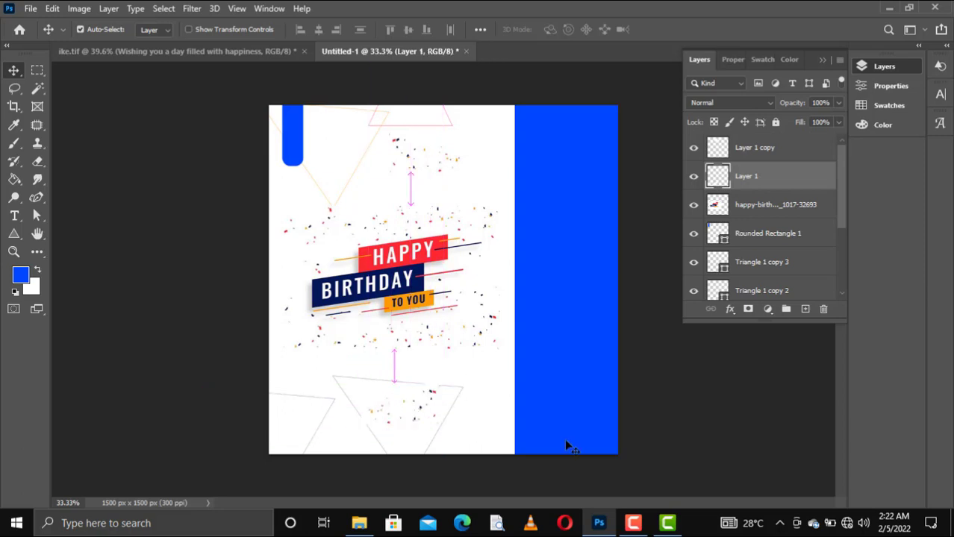
mouse_move(406, 228)
mouse_down()
mouse_move(404, 237)
mouse_move(415, 240)
mouse_up()
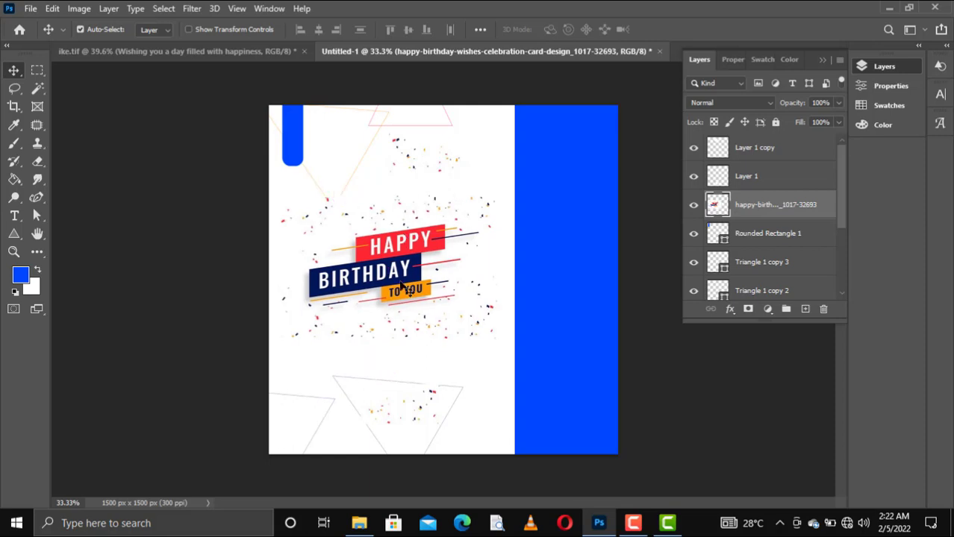
Enlarge the Happy Birthday graphic to about 111% and move it slightly up.
key(ctrl+t)
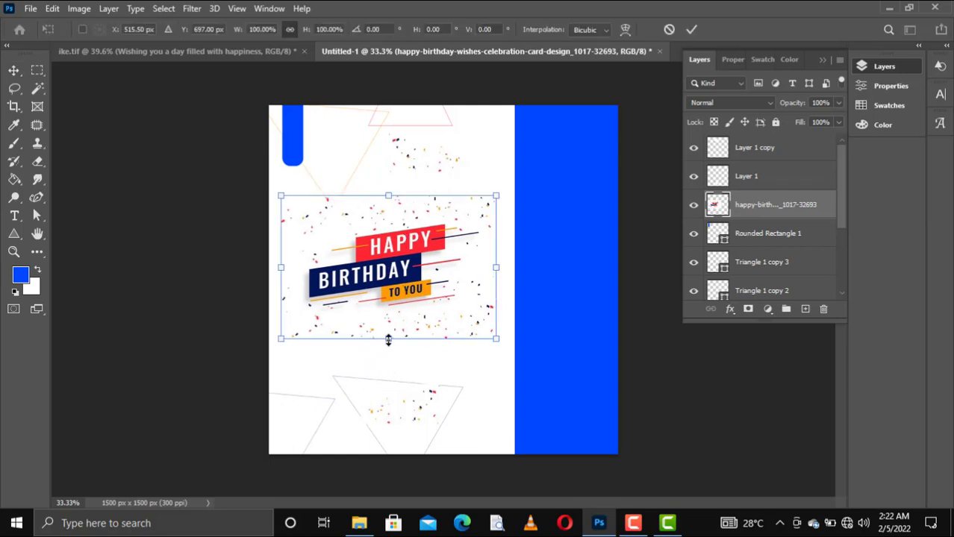
drag(388, 340, 389, 357)
drag(421, 314, 420, 306)
key(Return)
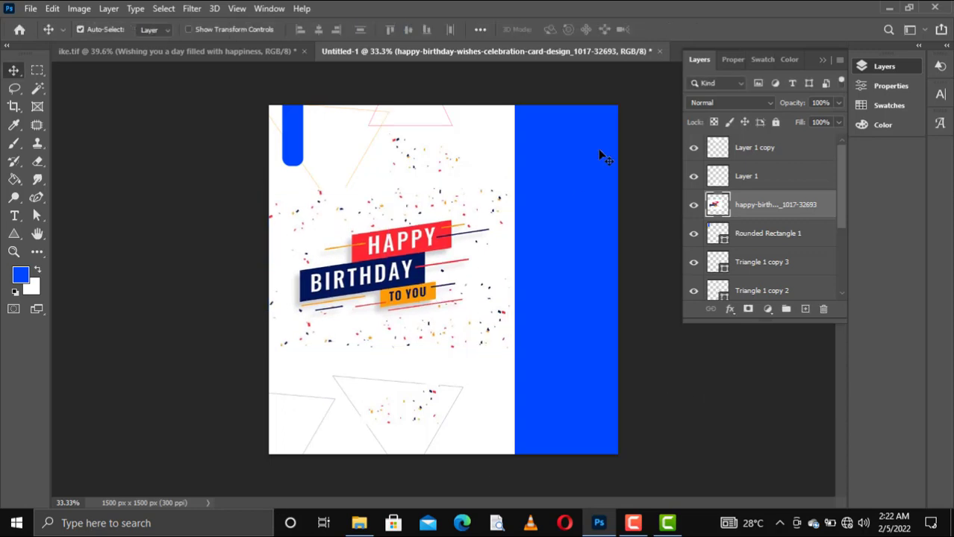
Group the layers from Layer 1 copy to Rectangle 1 into a group named 'main background'.
click(789, 159)
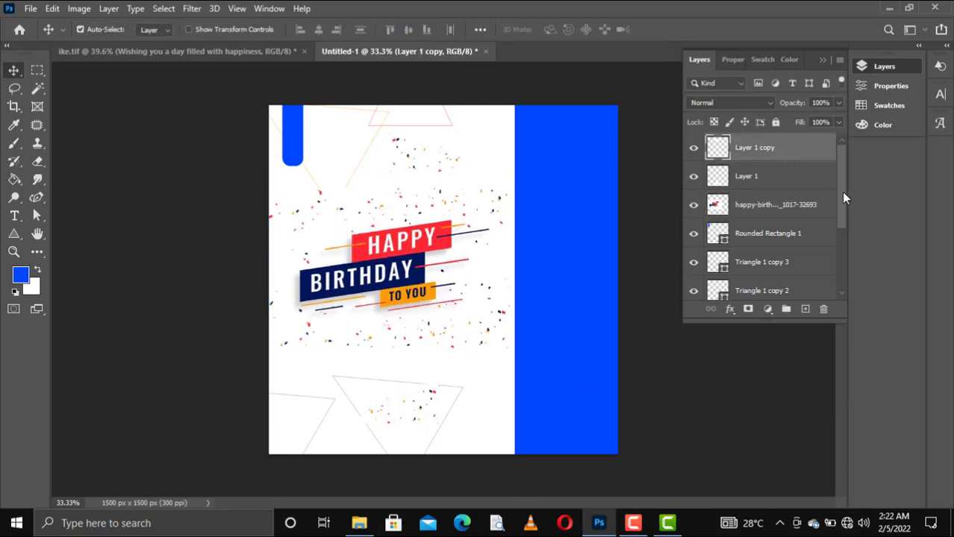
scroll(839, 272, down, 3)
shift+click(767, 259)
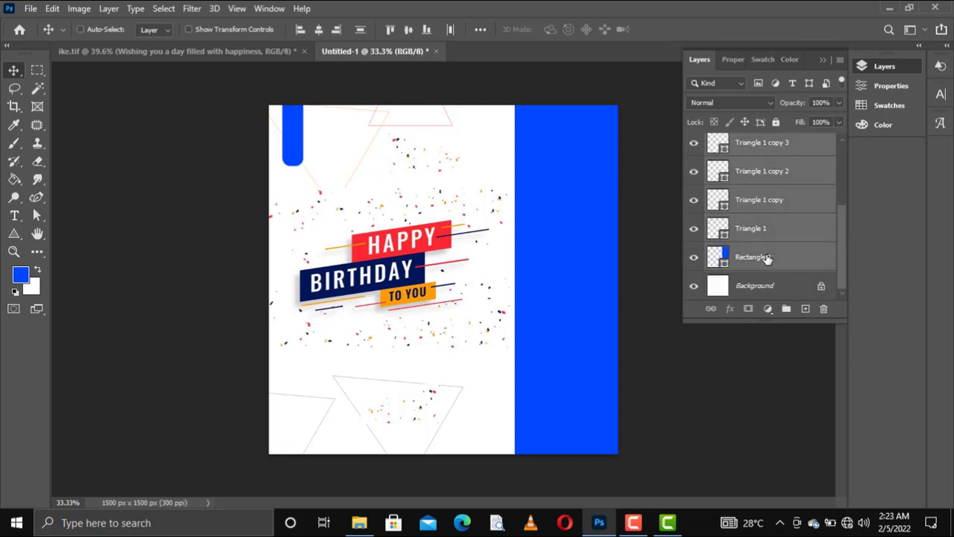
key(ctrl+g)
text(main background)
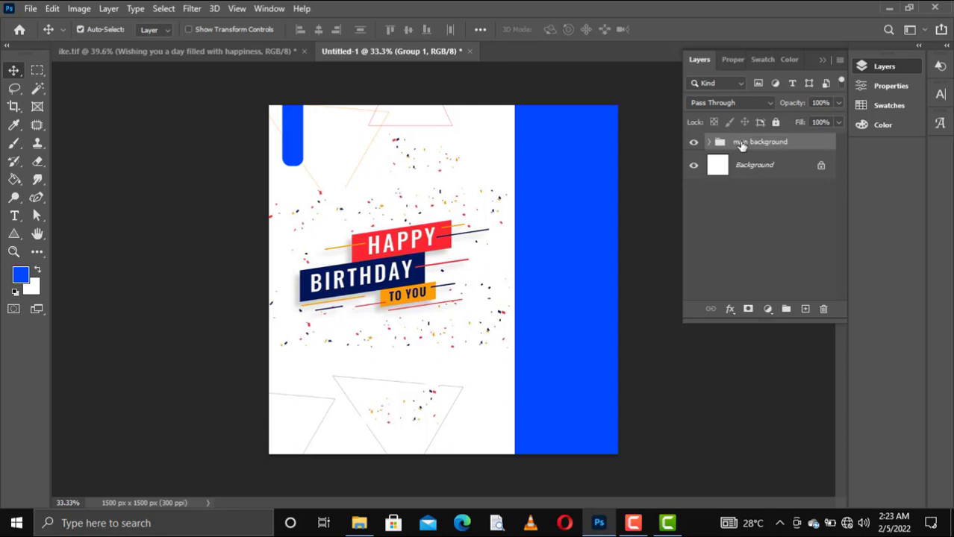
key(Return)
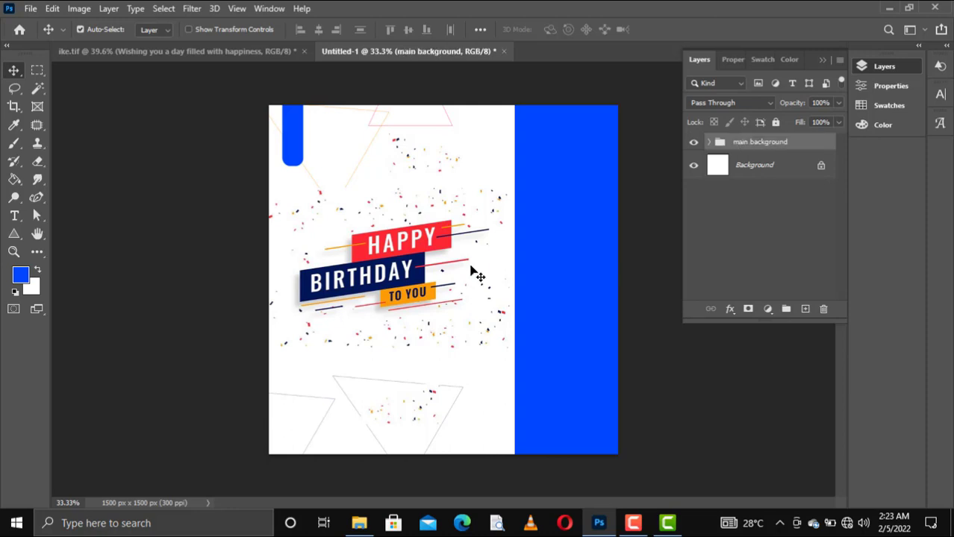
Embed the 'ike' photo from Documents just above the Rectangle 1 layer.
click(585, 267)
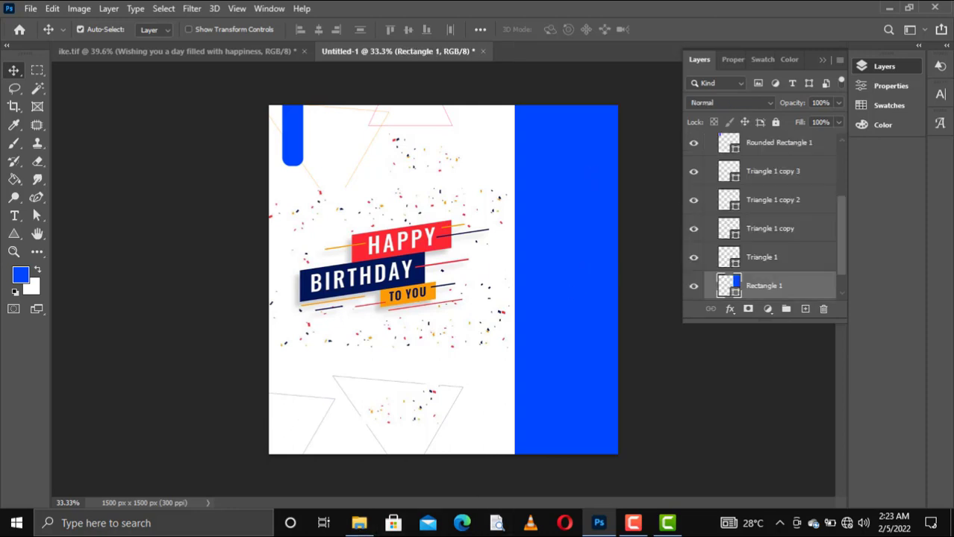
click(359, 523)
click(31, 9)
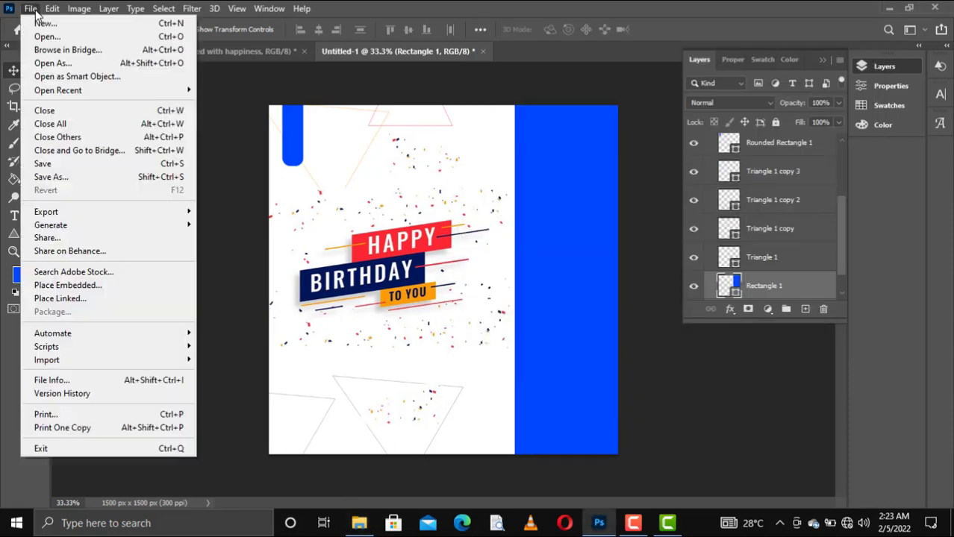
click(68, 285)
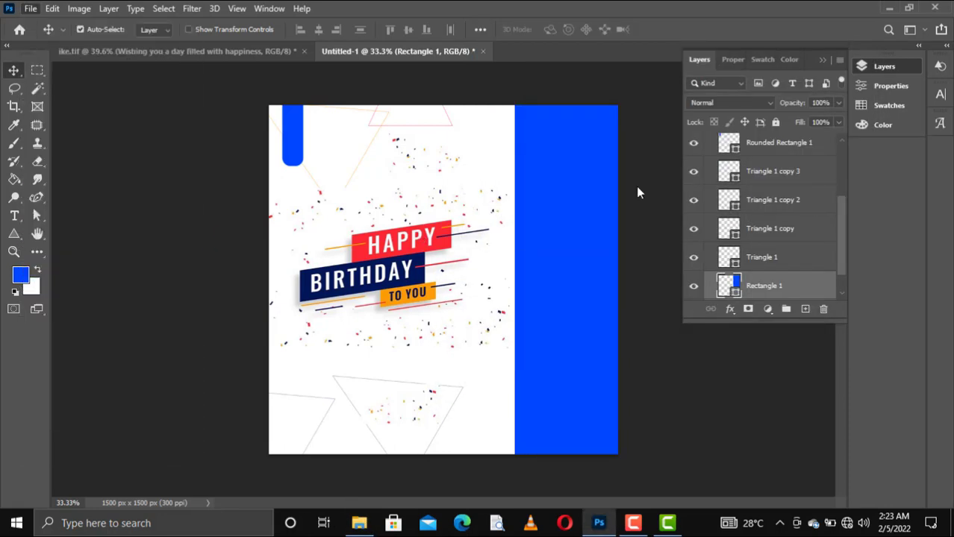
scroll(496, 275, down, 5)
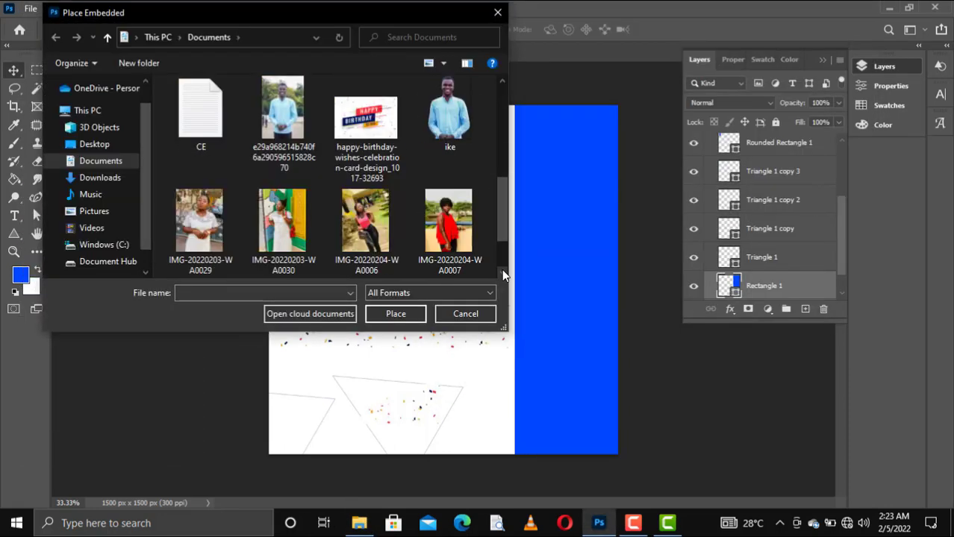
click(449, 119)
click(395, 314)
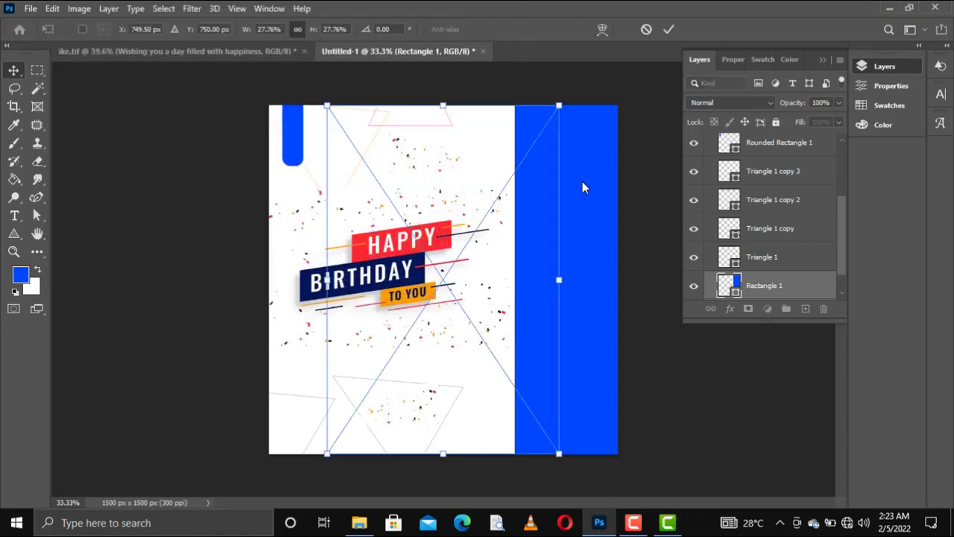
key(Return)
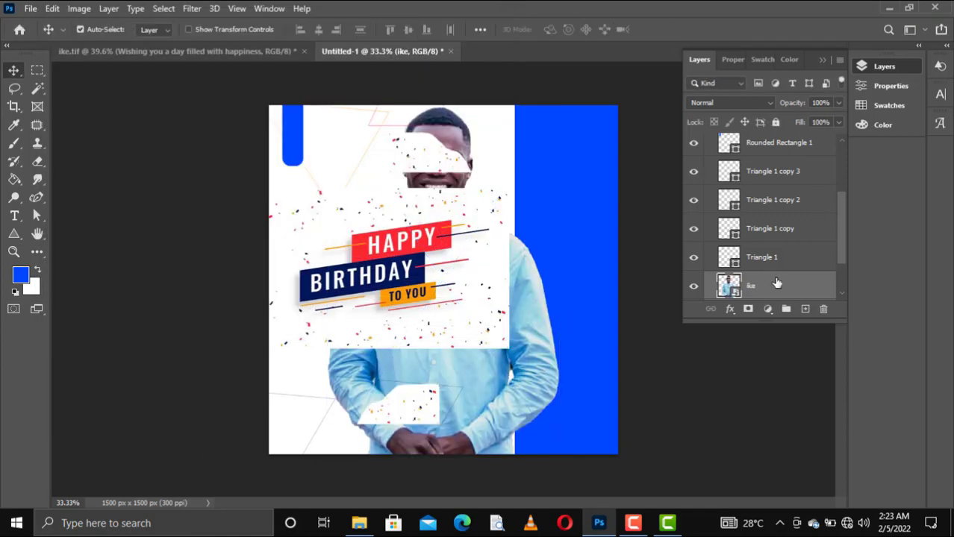
Move the ike photo into the blue panel, duplicate it, and put 'ike copy' at the top.
drag(525, 319, 656, 316)
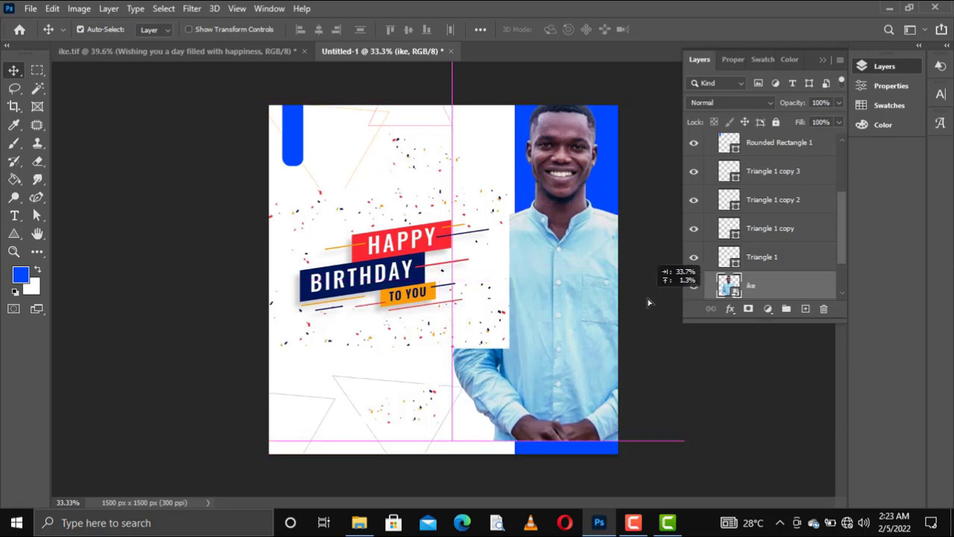
key(ctrl+j)
key(ctrl+t)
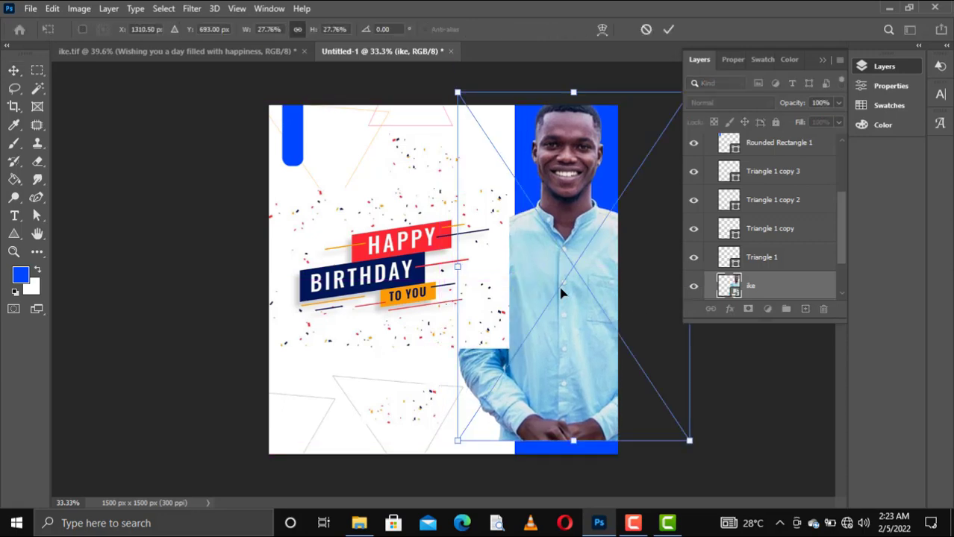
key(Return)
drag(790, 291, 765, 136)
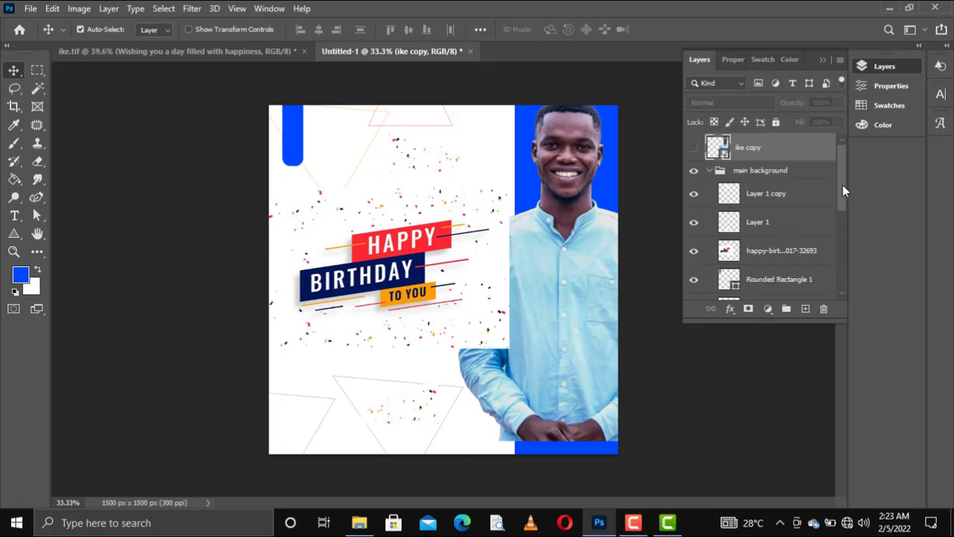
drag(840, 185, 840, 265)
Enlarge the original ike photo to about 50% and shift it right and down.
click(754, 229)
click(504, 238)
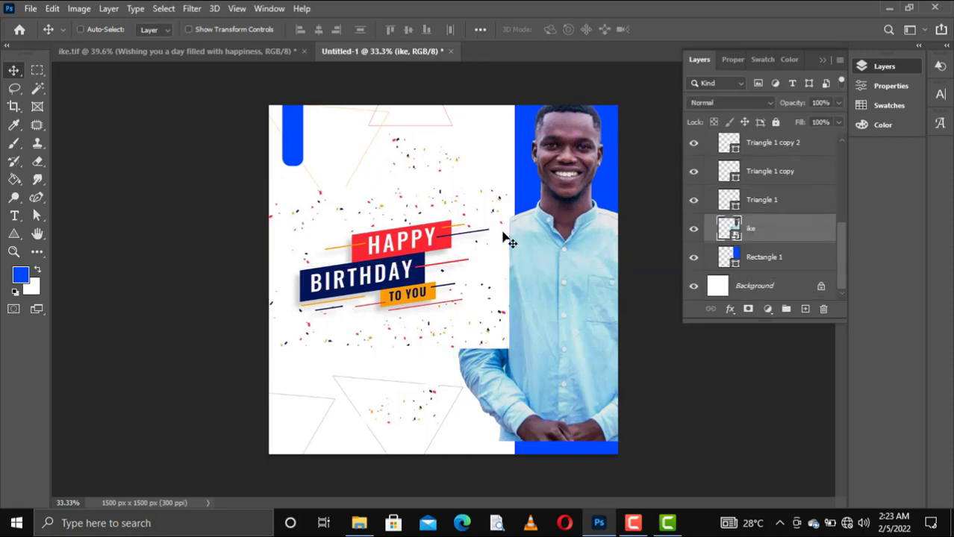
key(ctrl+t)
drag(781, 465, 274, 30)
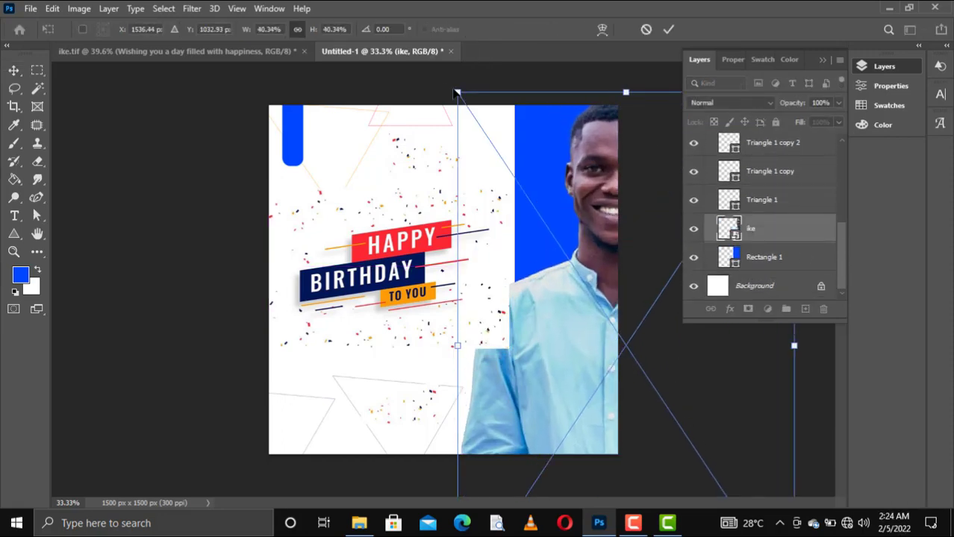
drag(586, 155, 607, 224)
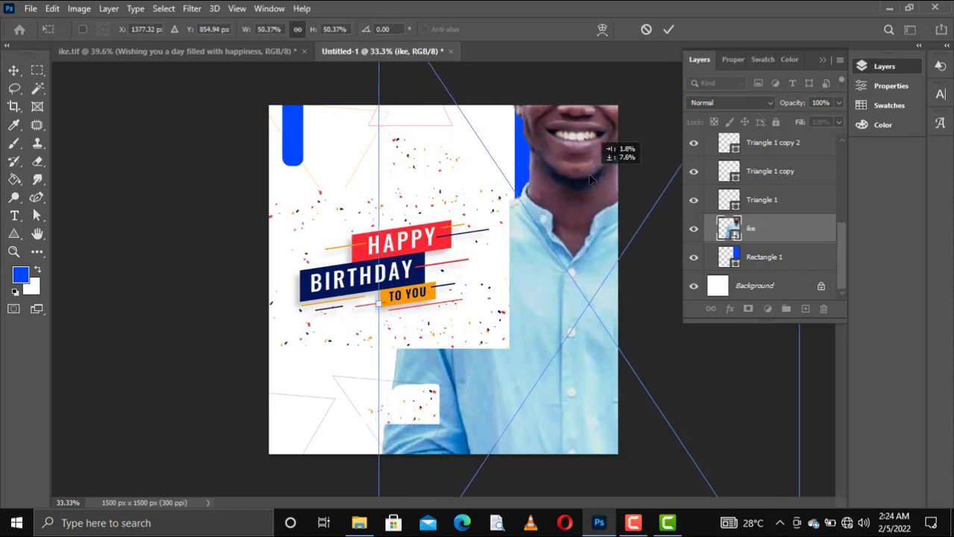
key(Return)
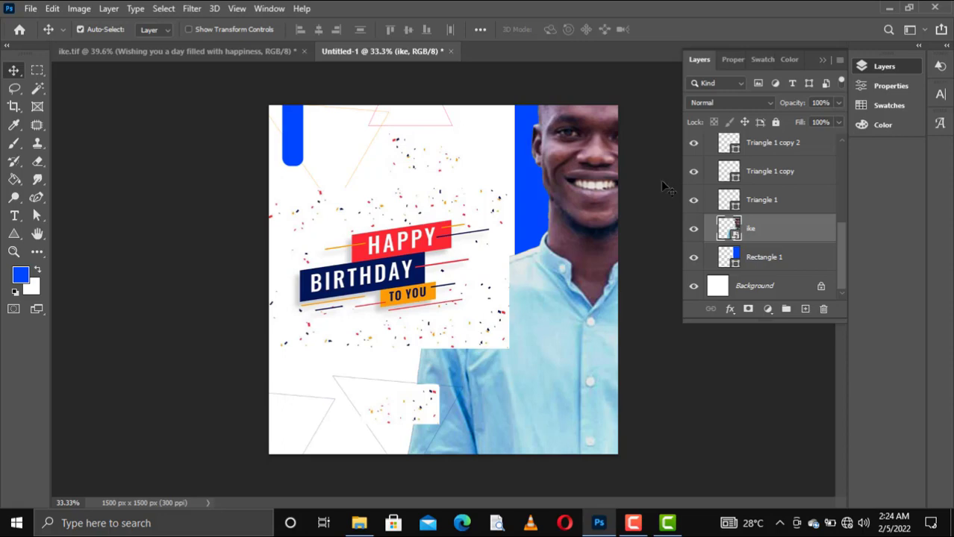
click(78, 8)
mouse_move(100, 45)
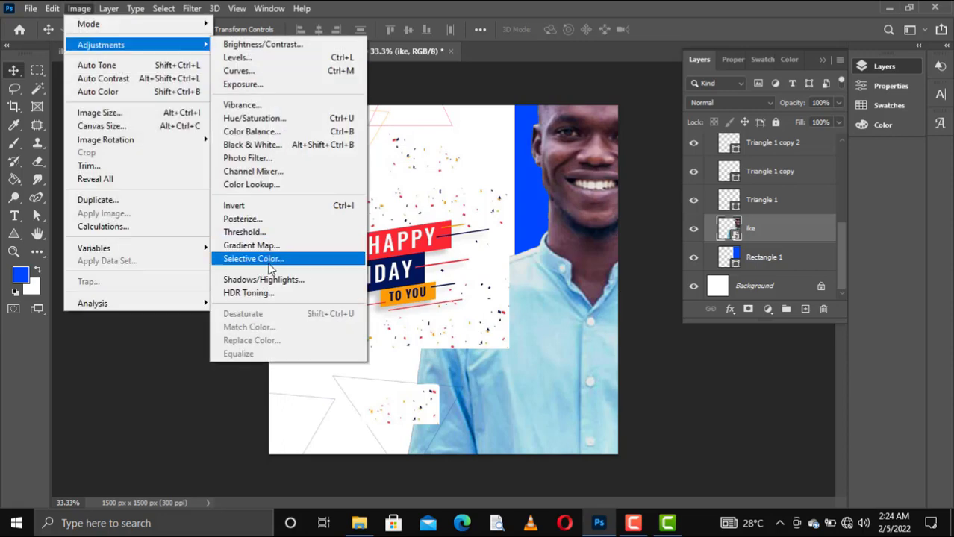
Rasterize the ike layer, make it greyscale, and set its blend mode to Multiply.
click(747, 238)
right_click(749, 239)
click(794, 274)
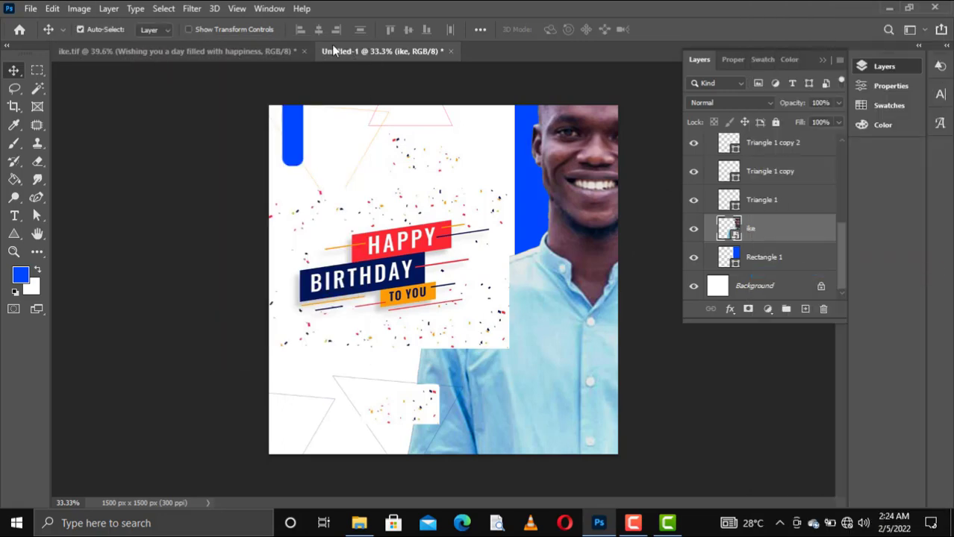
click(79, 9)
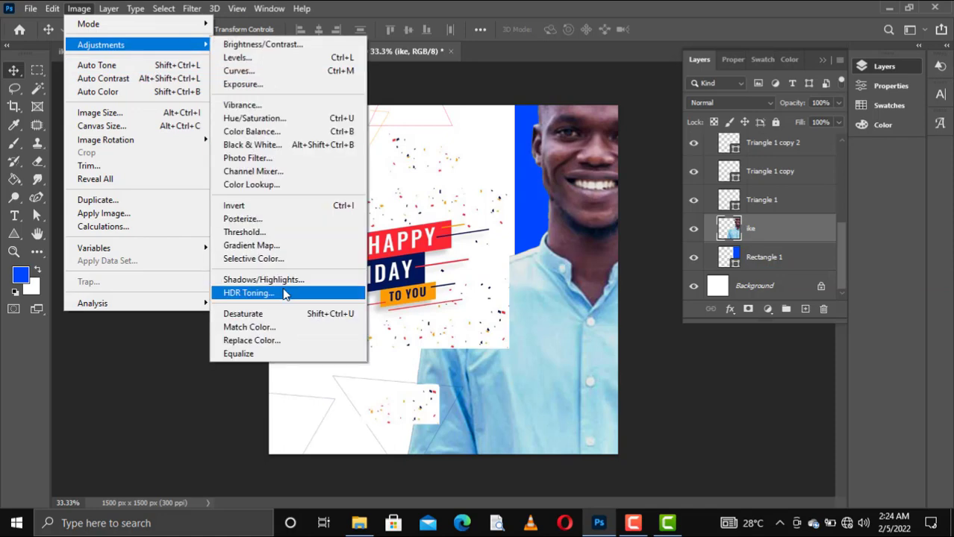
click(298, 314)
click(761, 103)
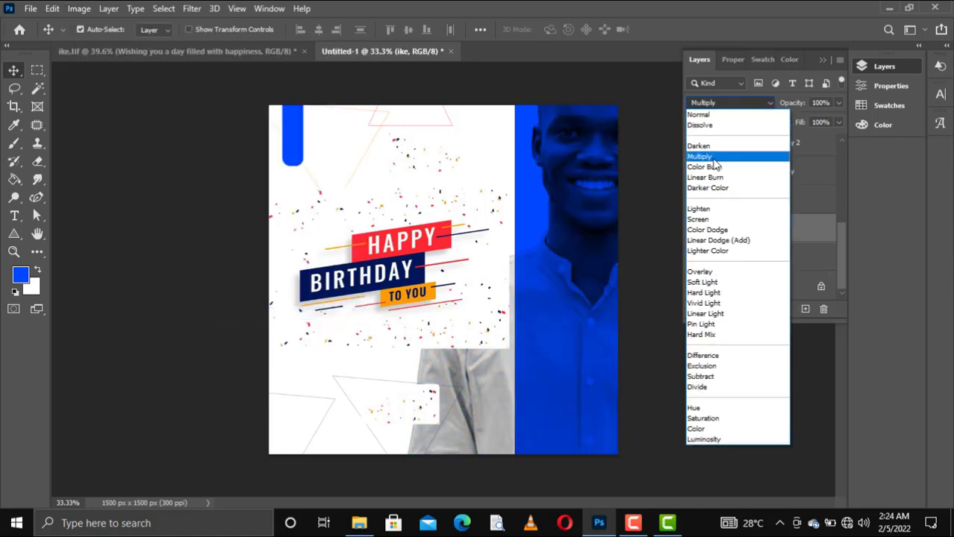
click(711, 158)
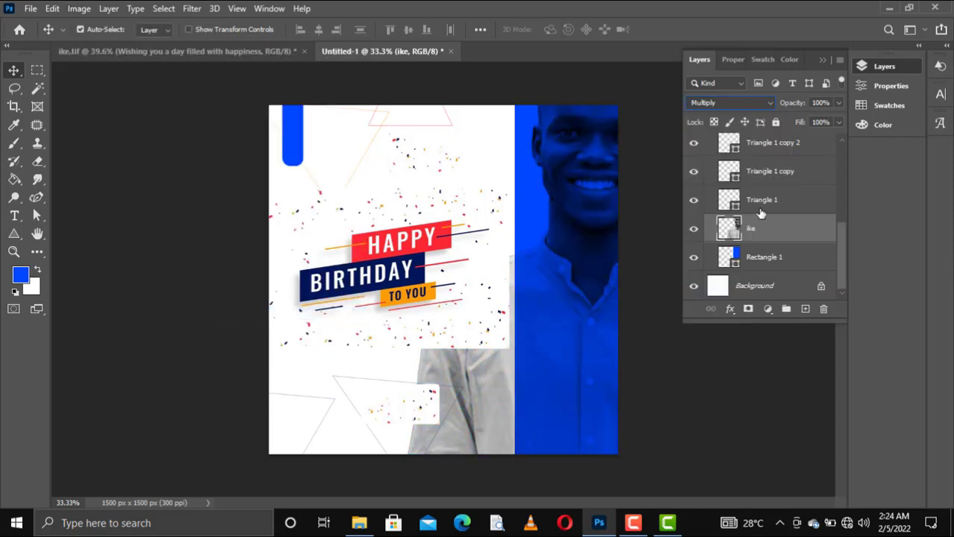
Show the full-colour 'ike copy', reposition it, and shift the Happy Birthday graphic left.
scroll(760, 214, up, 5)
click(709, 172)
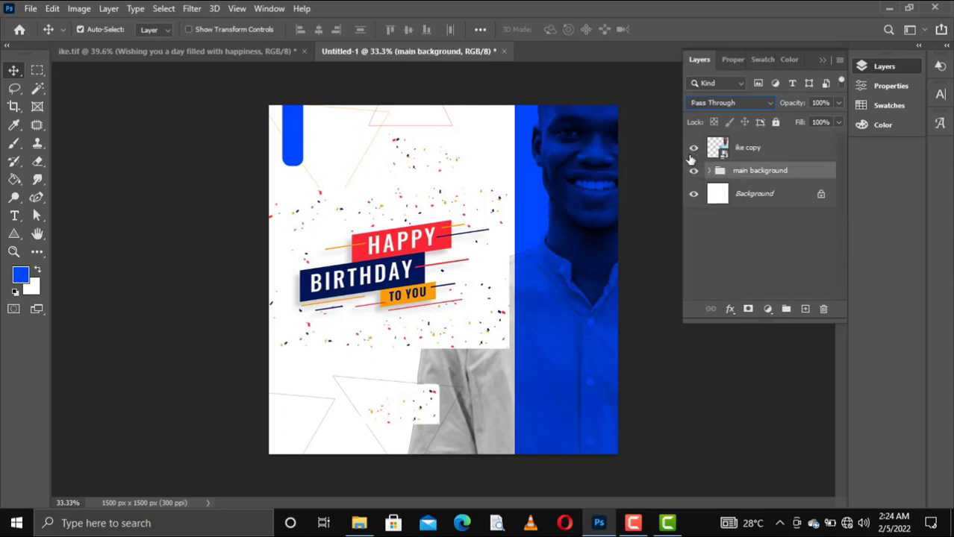
click(693, 149)
mouse_move(564, 294)
mouse_down()
mouse_move(530, 333)
mouse_move(546, 312)
mouse_up()
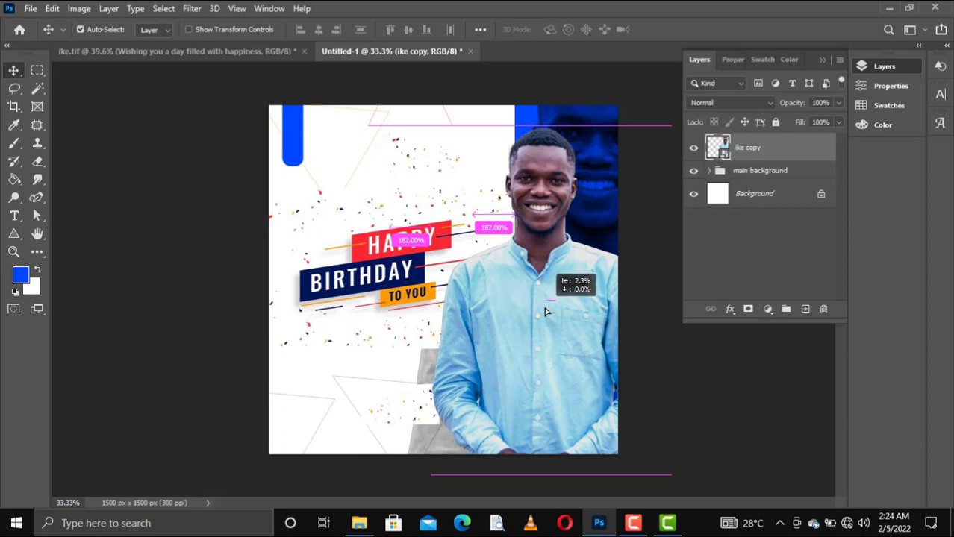
drag(545, 312, 542, 262)
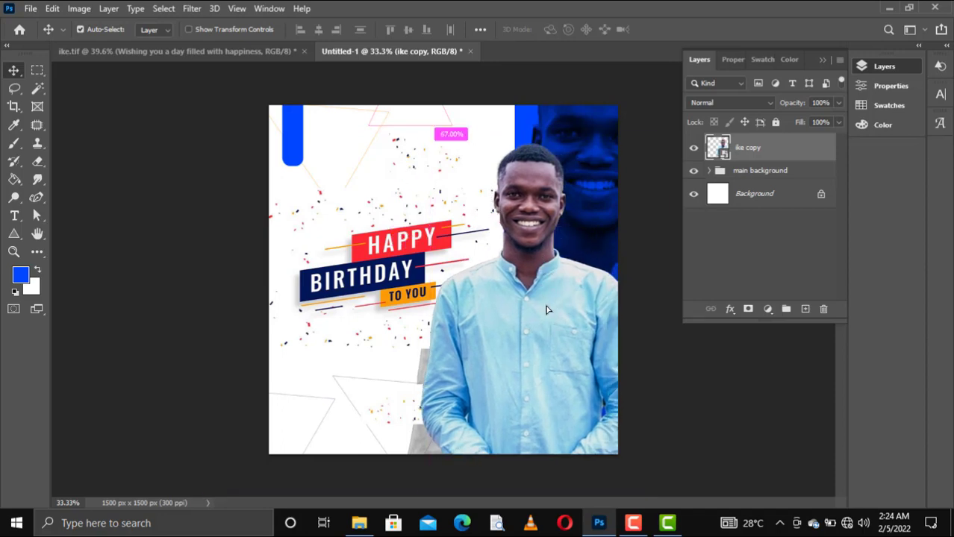
drag(545, 309, 546, 302)
drag(432, 274, 407, 283)
Add a layer mask to the ike layer and paint black over the grey patches below the man.
click(421, 448)
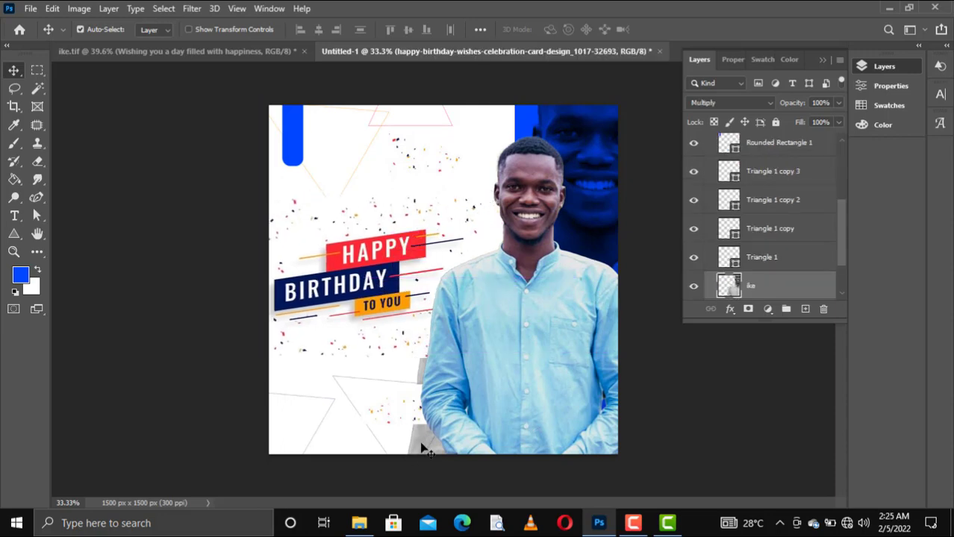
click(748, 309)
key(b)
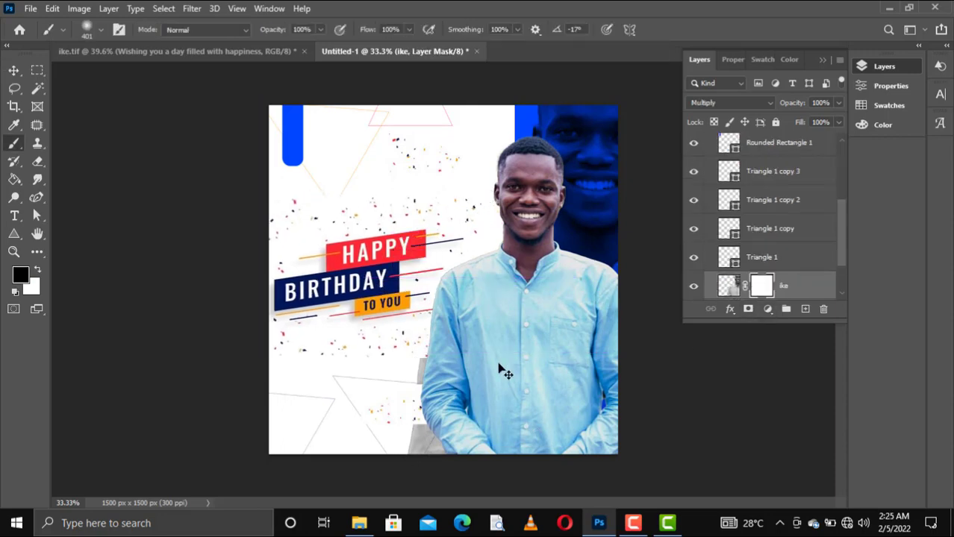
drag(426, 394, 421, 444)
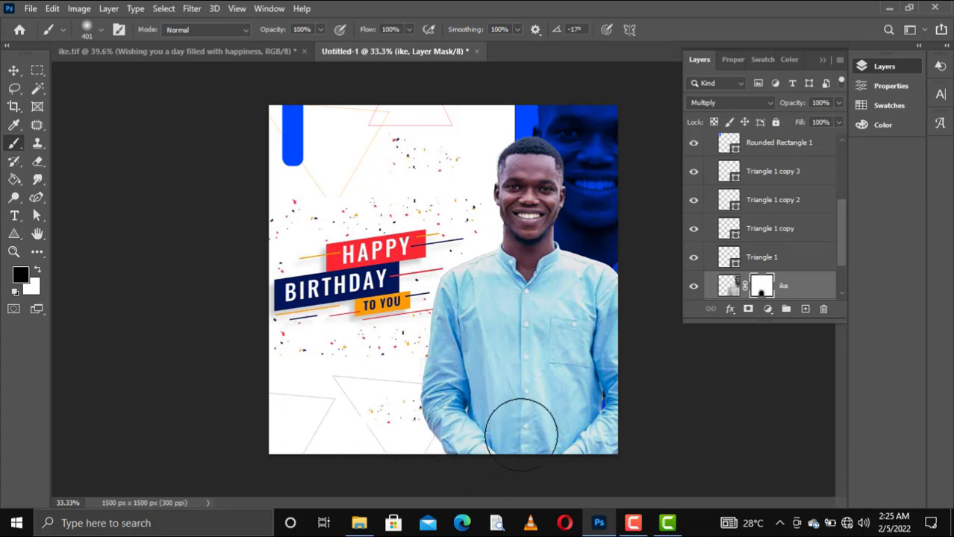
key(v)
click(310, 237)
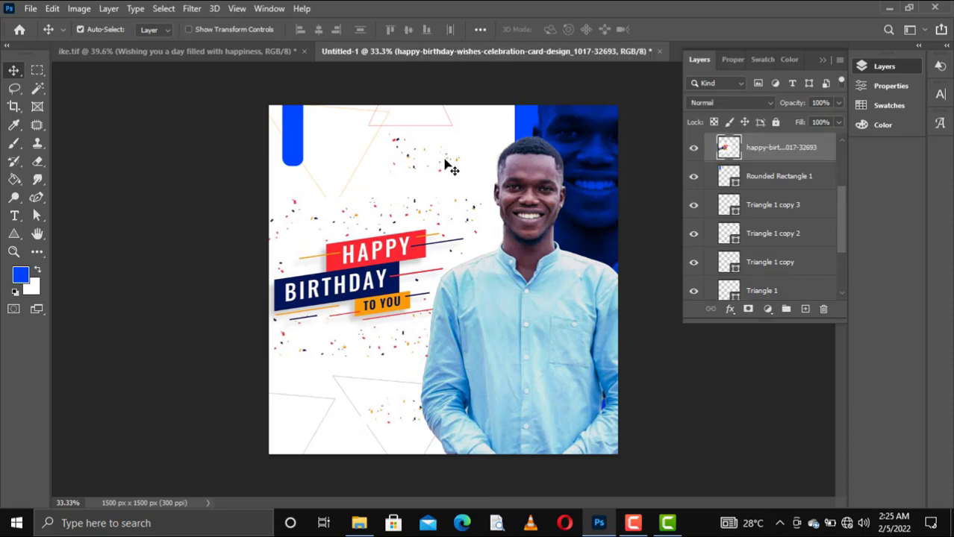
Move the Happy Birthday graphic up and shift the Layer 1 confetti up and left.
key(ctrl+shift+alt+e)
key(ctrl+j)
mouse_move(383, 252)
mouse_down()
mouse_move(387, 227)
mouse_move(388, 261)
mouse_up()
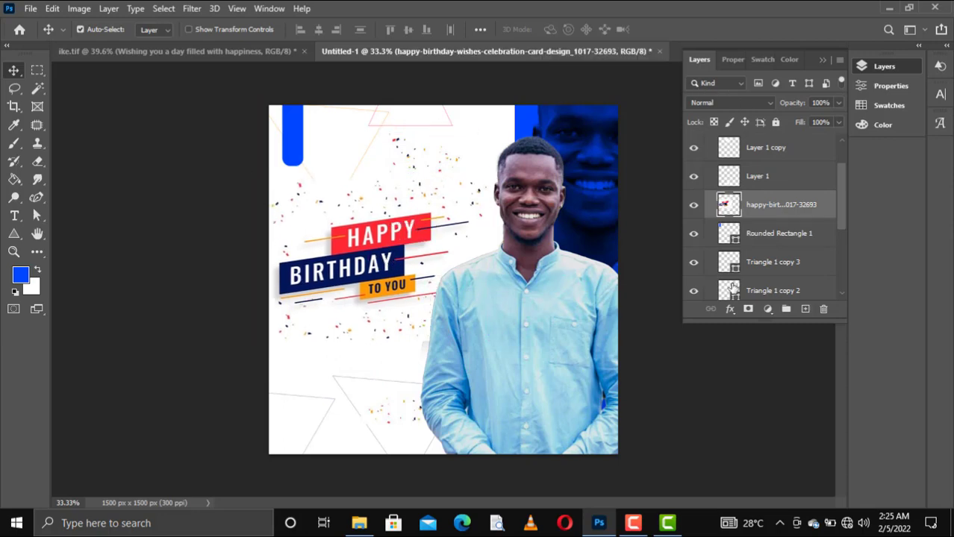
key(ctrl+v)
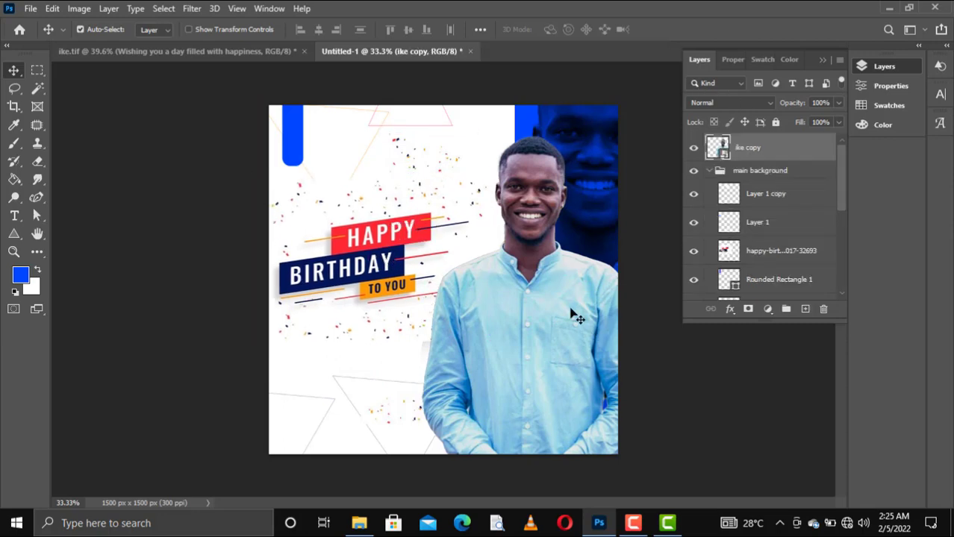
drag(413, 418, 328, 362)
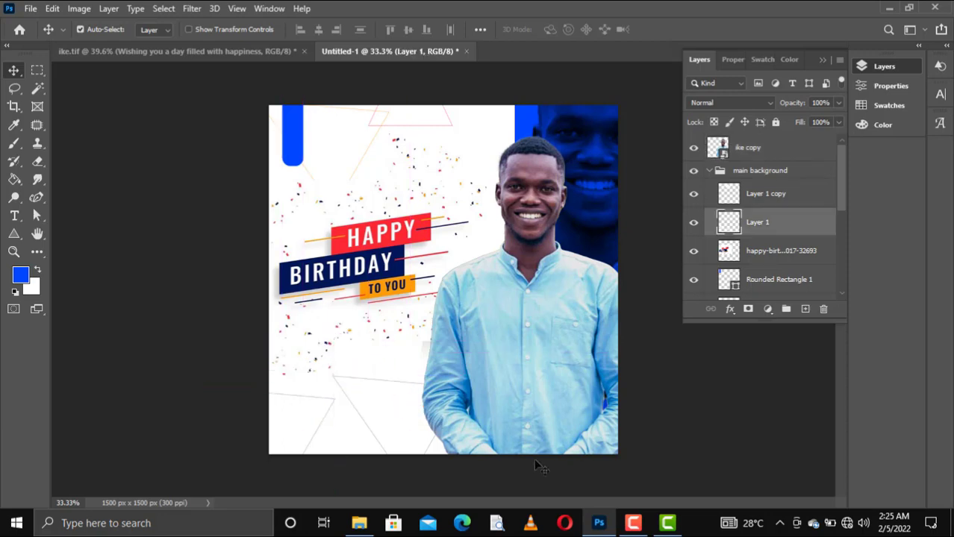
Nudge the full-colour man photo slightly up and left.
drag(506, 343, 504, 340)
key(shift+Left)
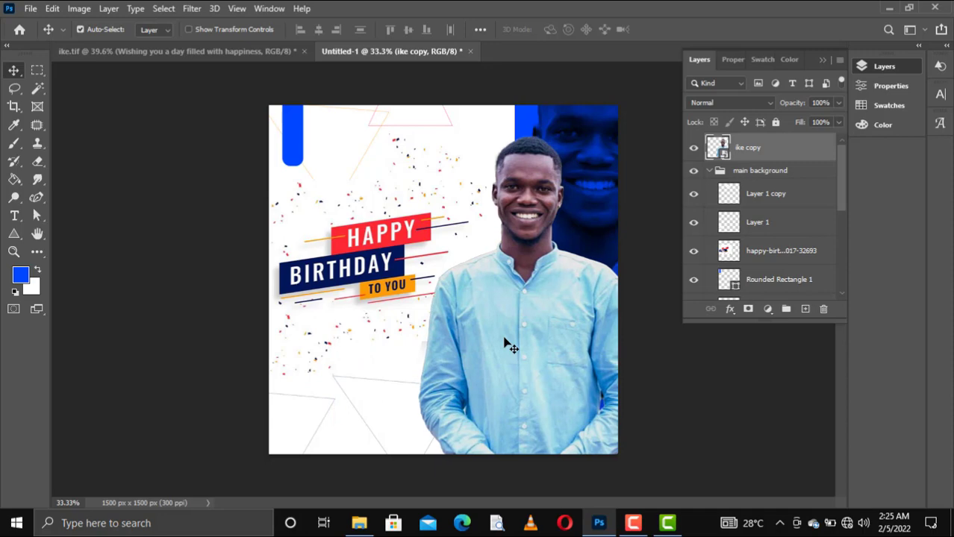
click(320, 362)
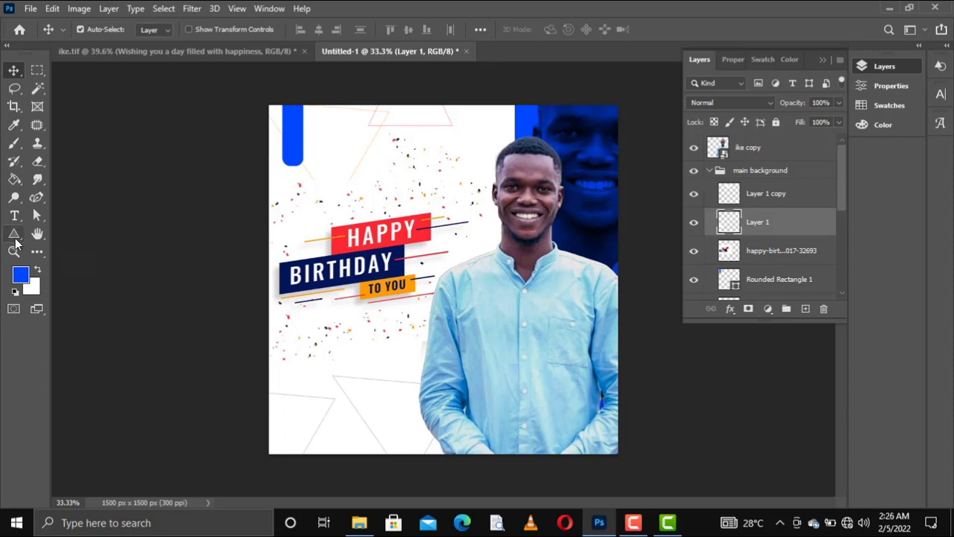
right_click(15, 237)
Draw a blue, no-outline rectangle over the photo's lower right, above 'ike copy', at 78% opacity.
click(75, 231)
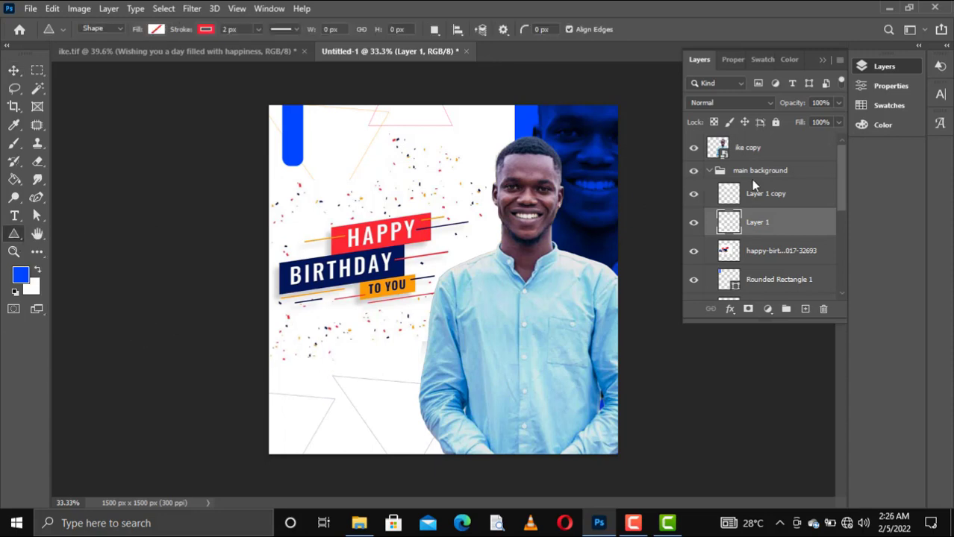
click(712, 171)
drag(520, 381, 631, 423)
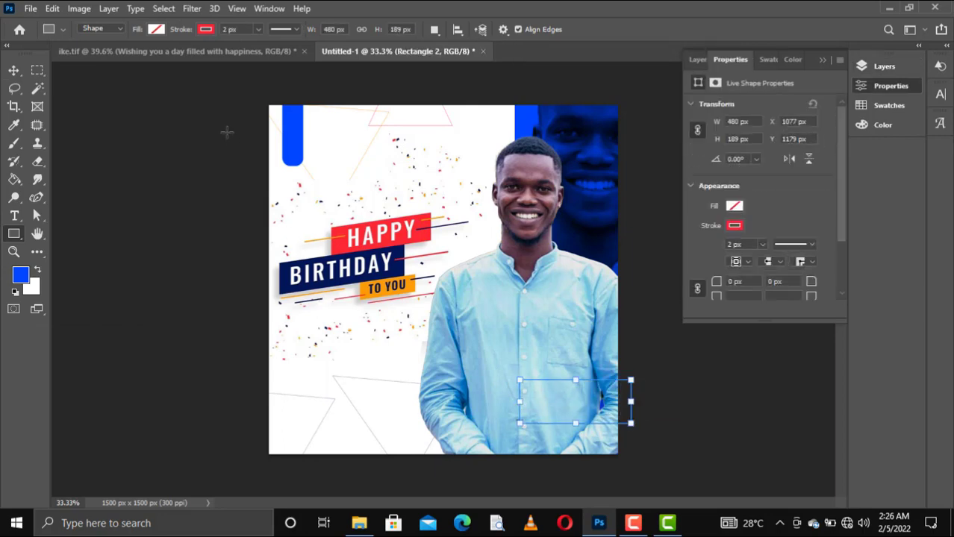
click(156, 30)
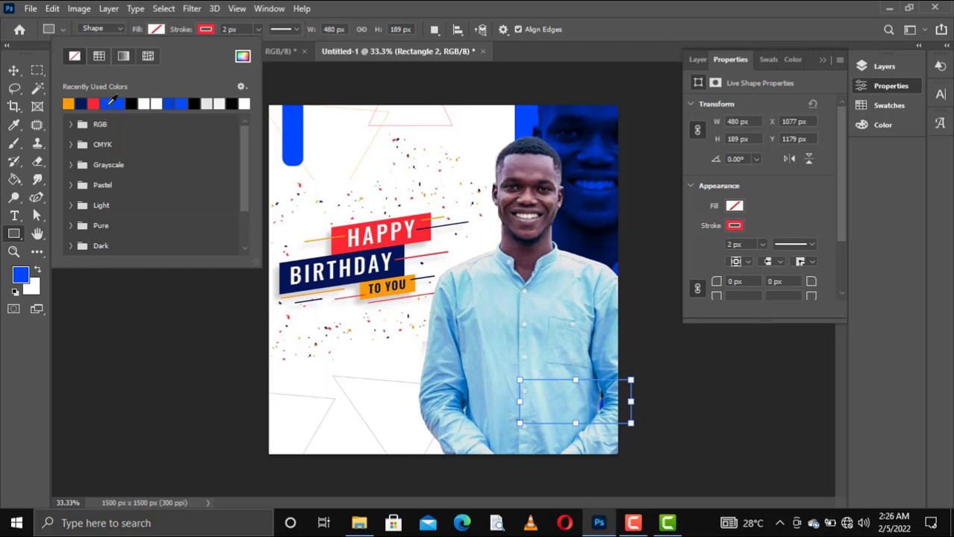
click(118, 103)
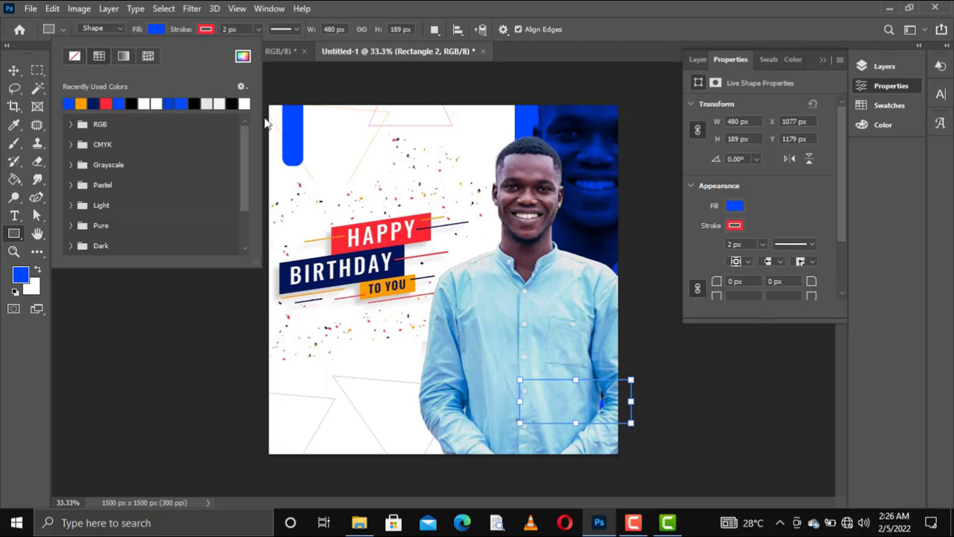
click(206, 30)
click(698, 60)
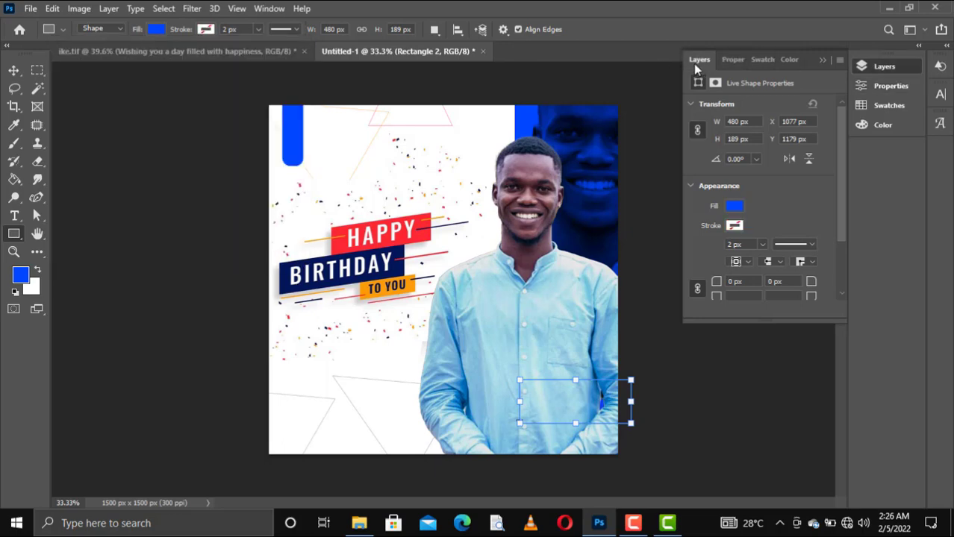
drag(784, 179, 763, 147)
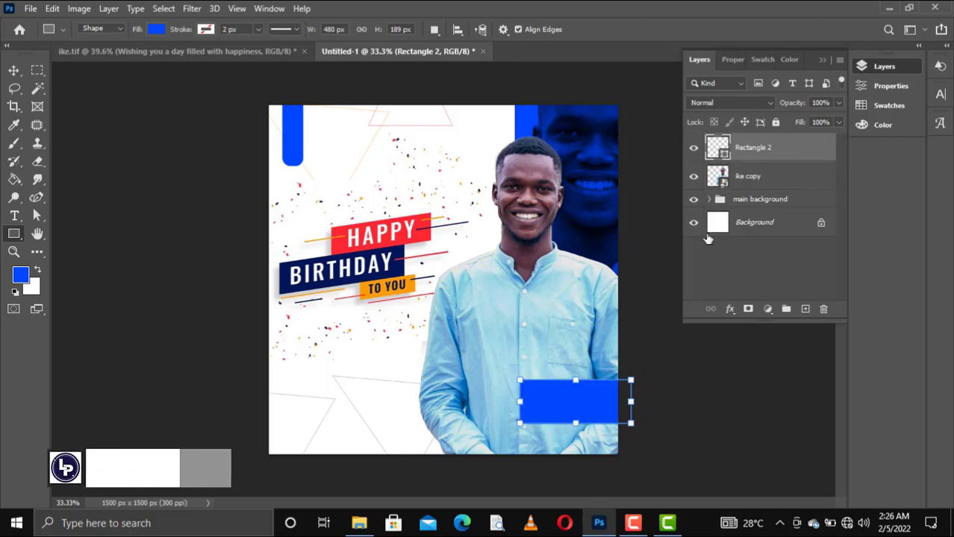
click(838, 103)
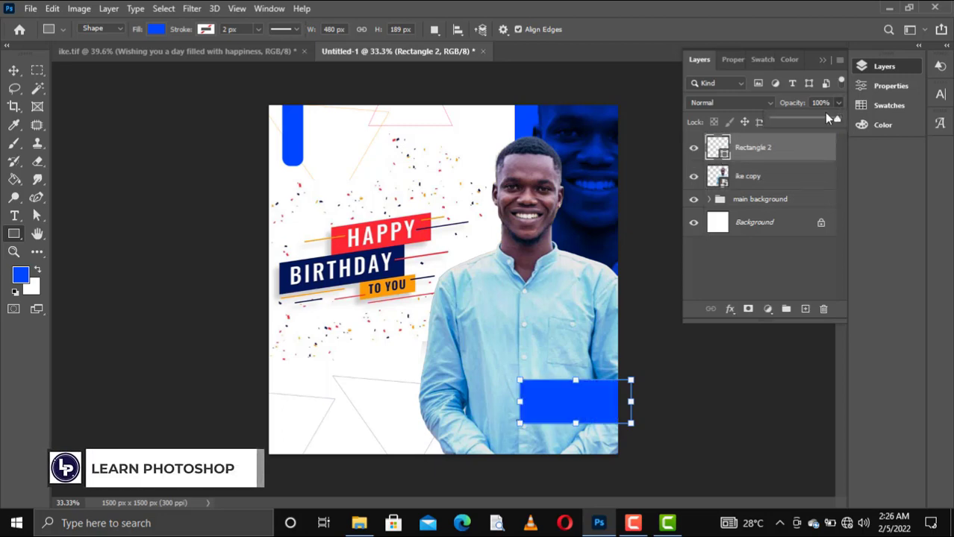
drag(812, 122, 822, 120)
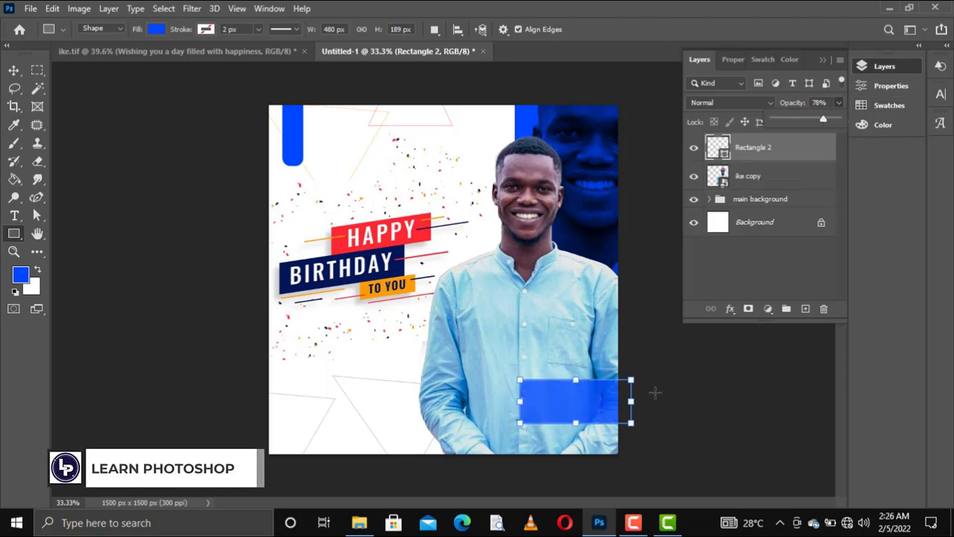
Resize the blue bar to about 373 × 147 px and stretch its left edge further left.
drag(573, 422, 574, 410)
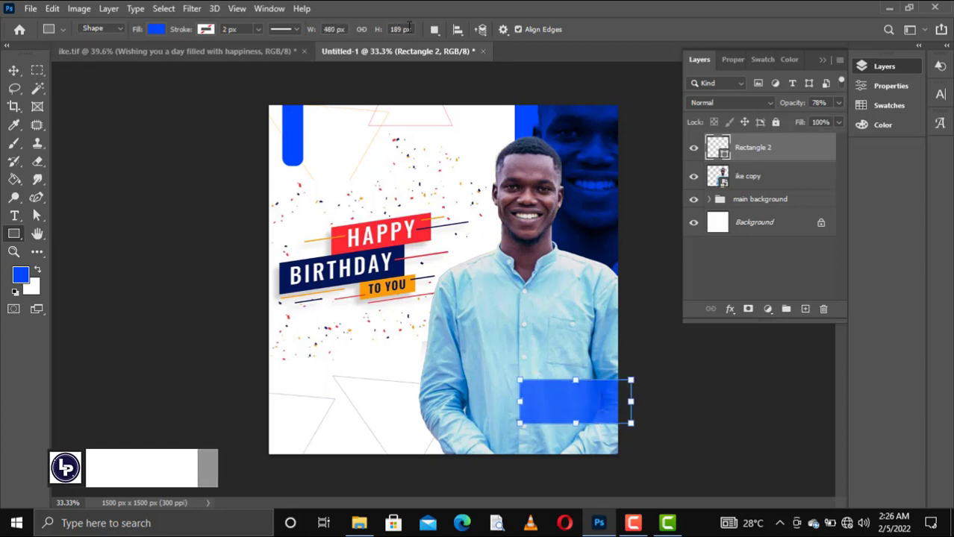
drag(575, 423, 575, 413)
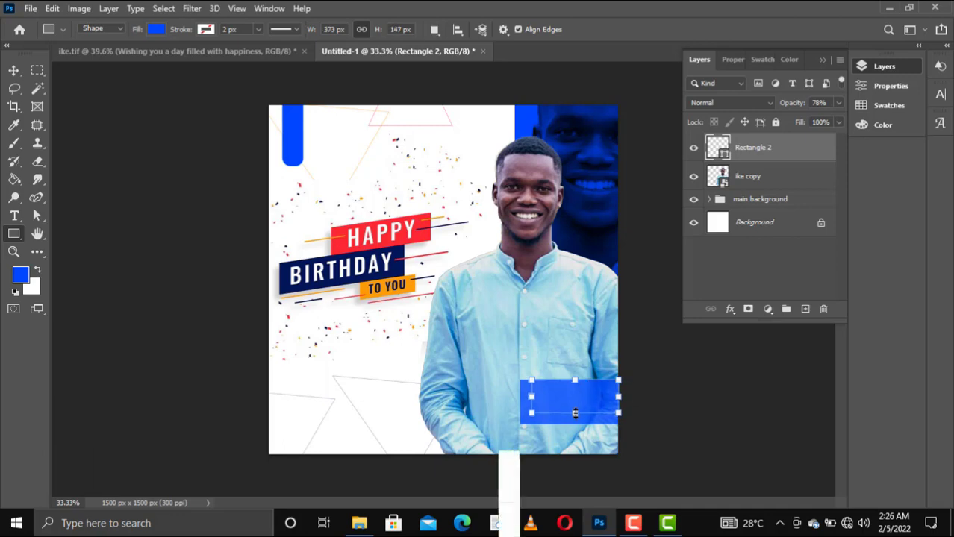
key(Return)
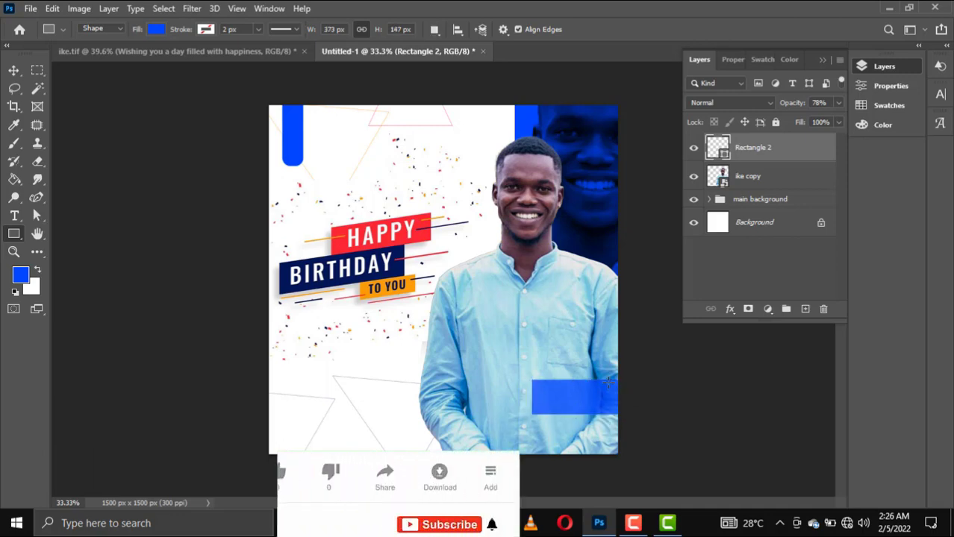
key(ctrl+t)
drag(532, 396, 515, 396)
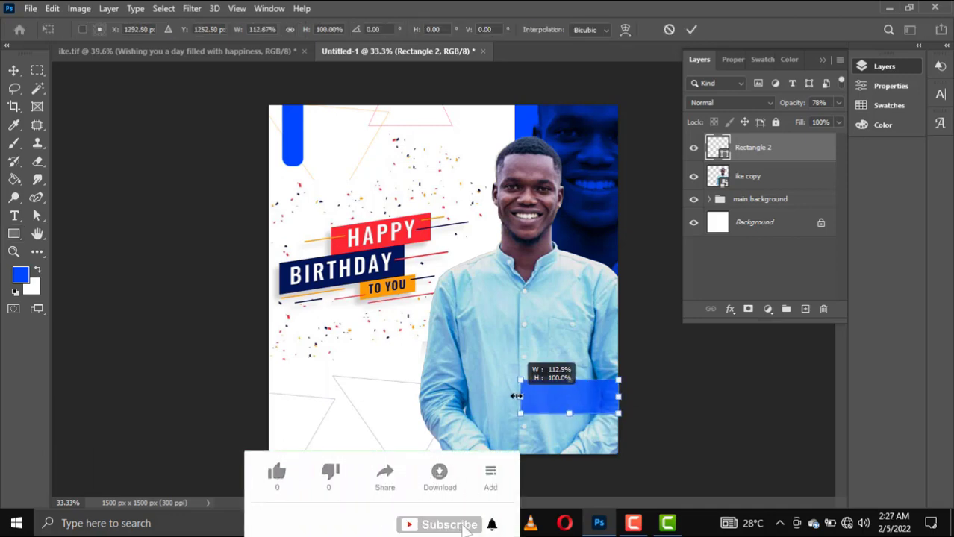
key(Return)
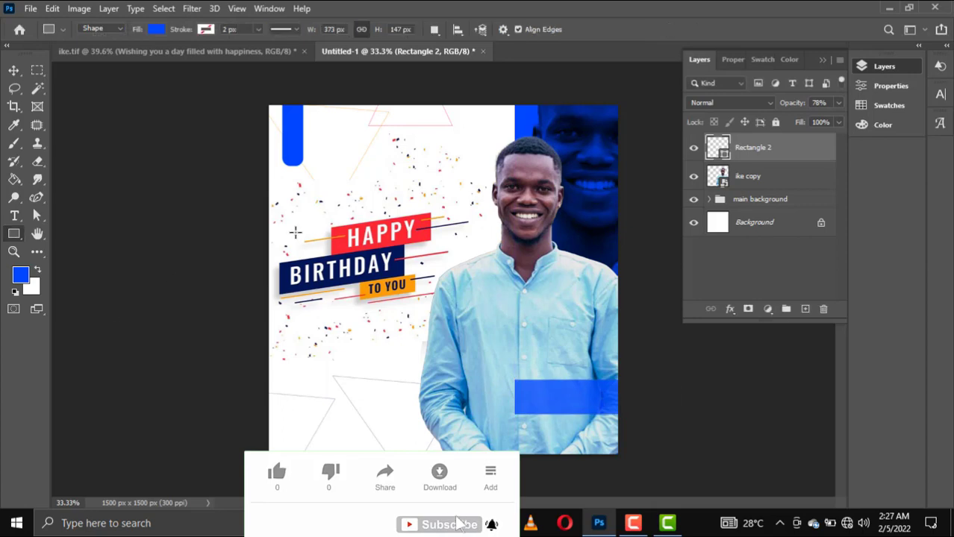
key(v)
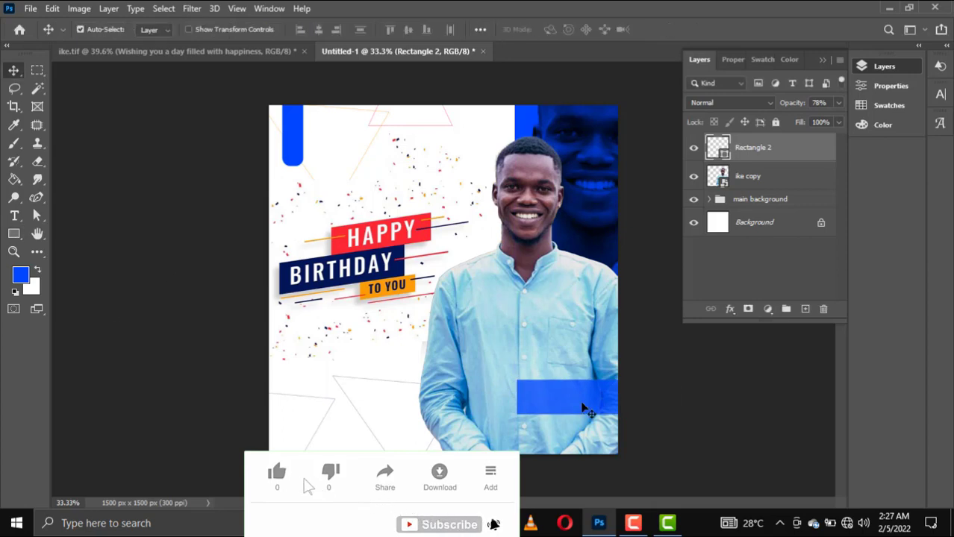
Type 'MINISTER IKE' left of the man in bold navy text.
click(16, 216)
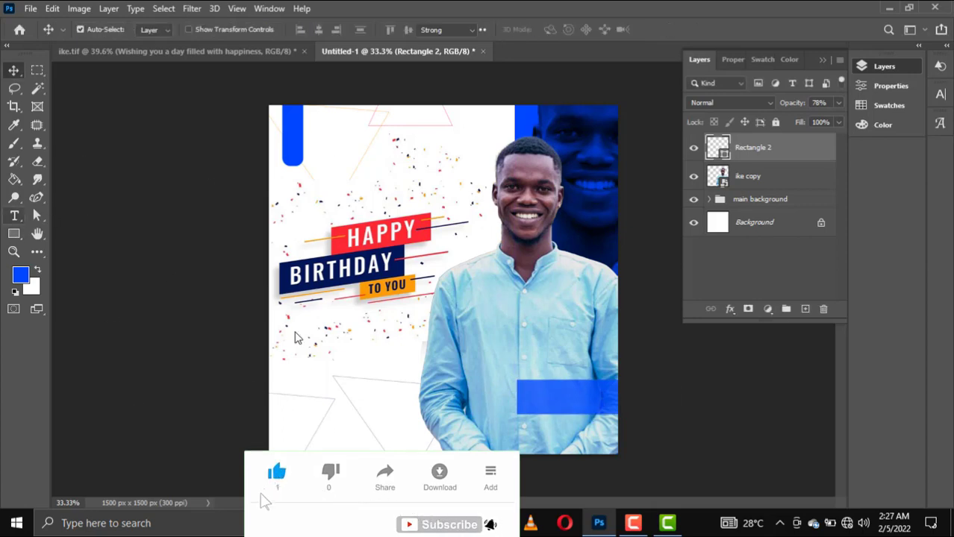
click(340, 358)
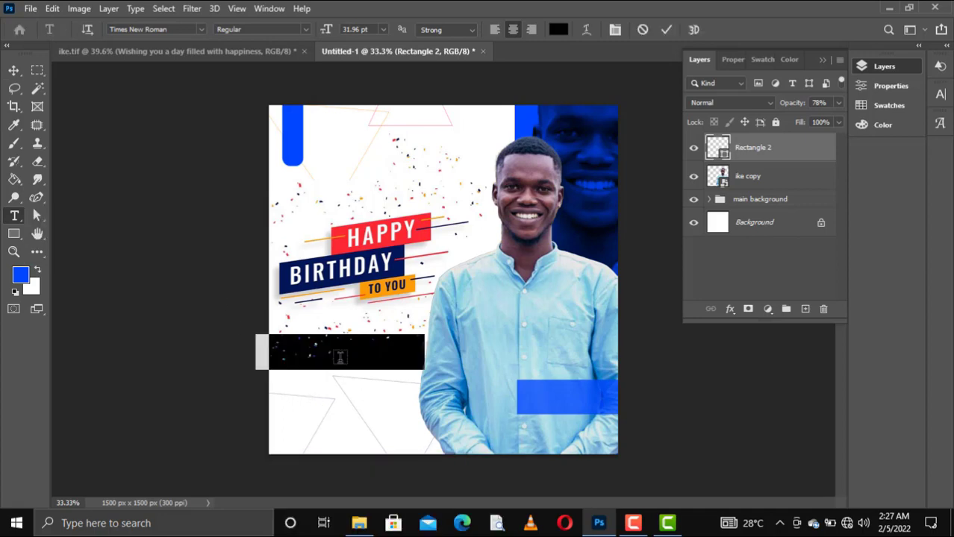
text(MINISTER)
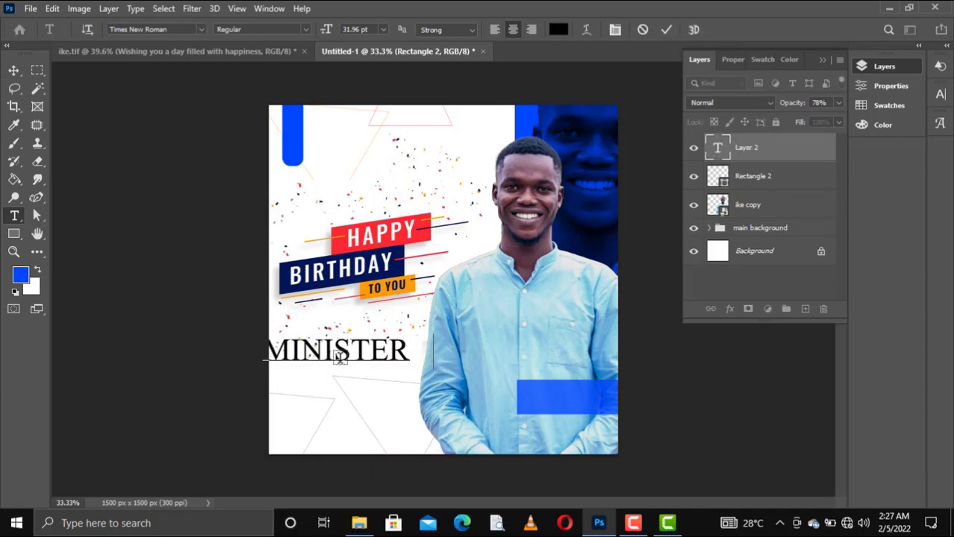
text( IKE)
key(ctrl+a)
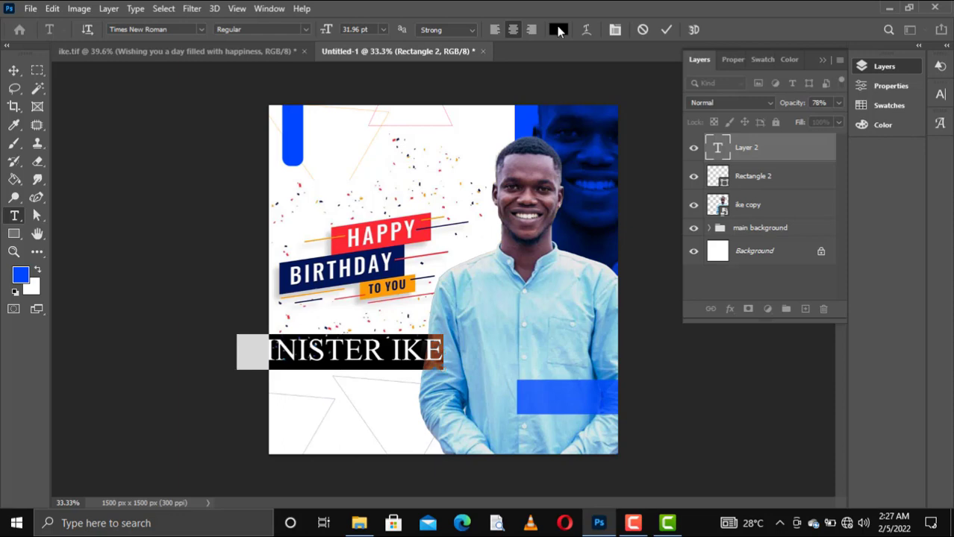
click(763, 60)
click(667, 30)
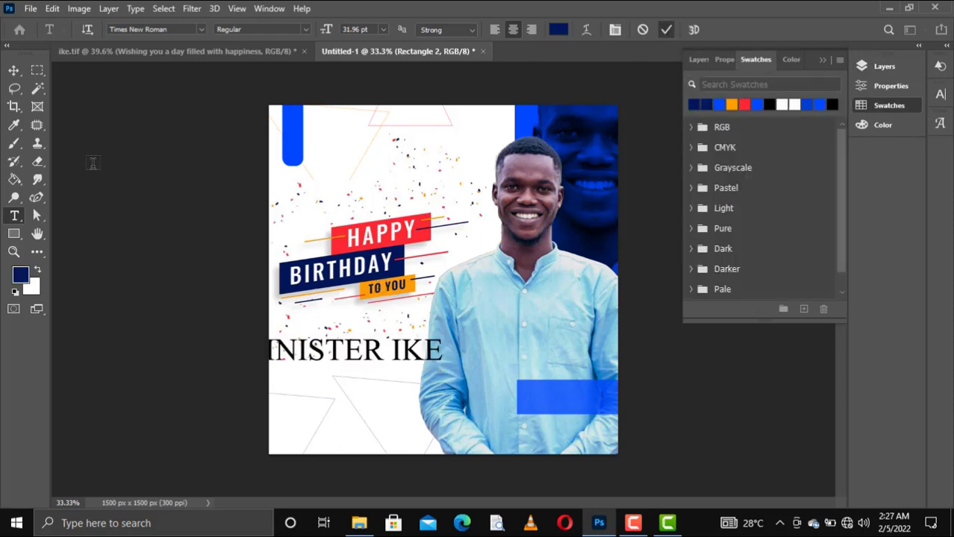
click(304, 29)
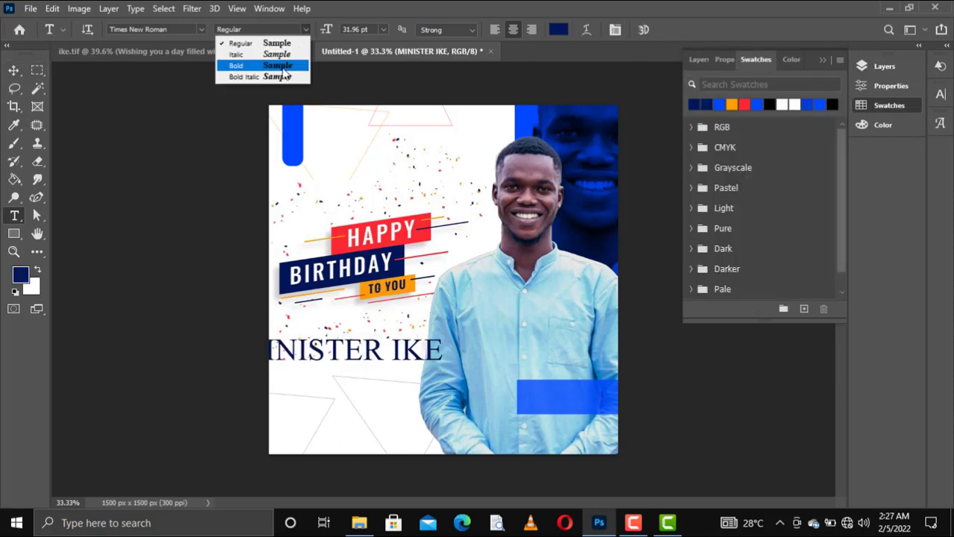
click(233, 62)
Move the MINISTER IKE text down and right and shrink it.
key(v)
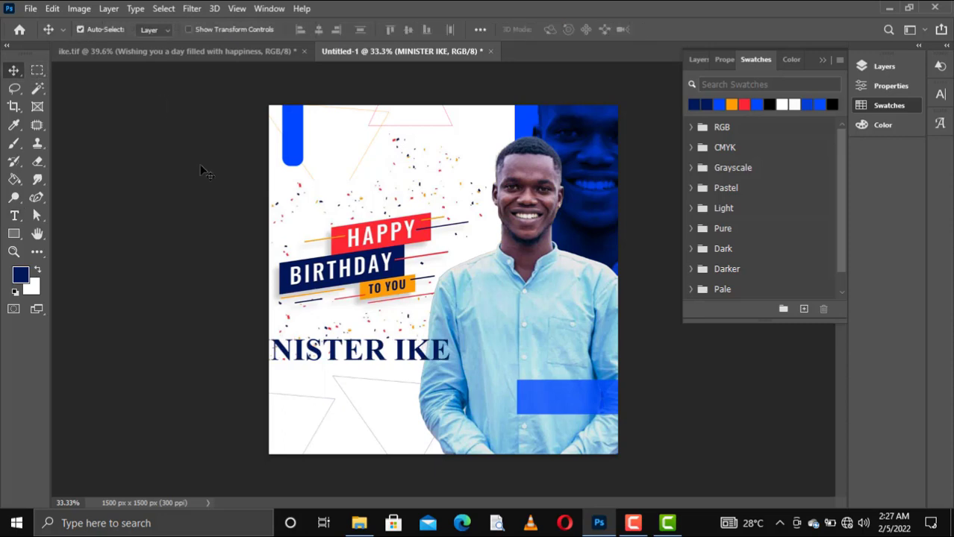
drag(323, 361, 447, 377)
key(ctrl+t)
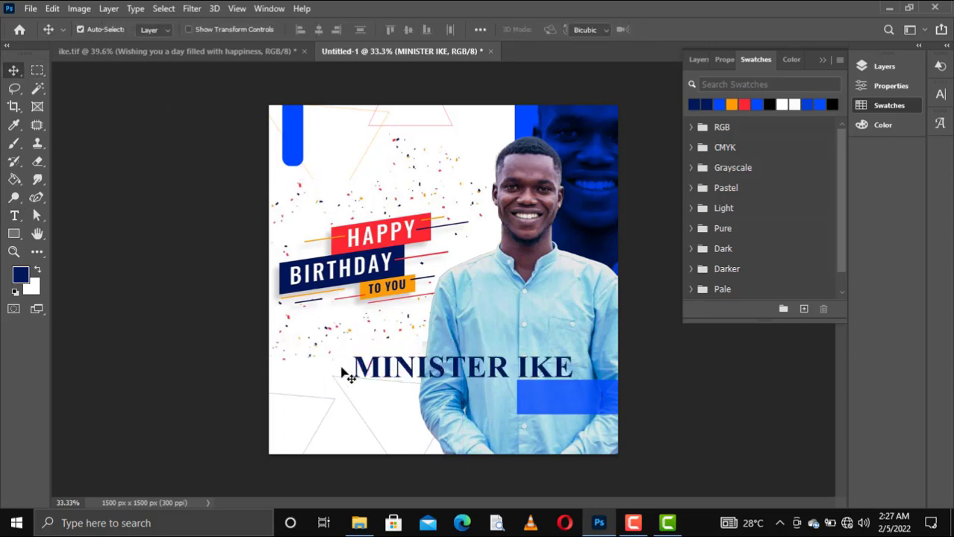
mouse_move(351, 366)
mouse_down()
mouse_move(452, 367)
mouse_move(551, 398)
mouse_up()
key(Return)
Fill the name white, scale it to about 91% to fit the blue bar, and nudge it left.
click(794, 105)
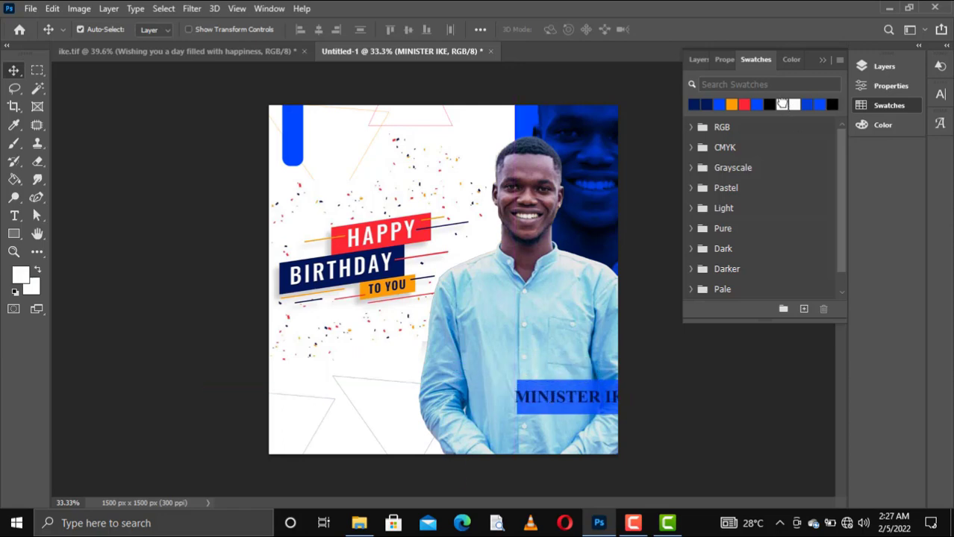
key(alt+BackSpace)
key(ctrl+t)
drag(636, 397, 625, 401)
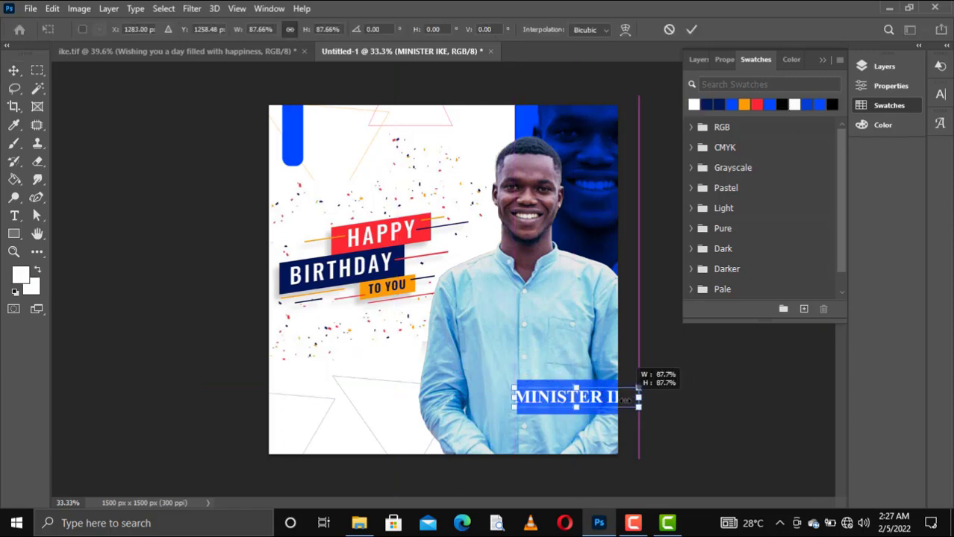
key(Return)
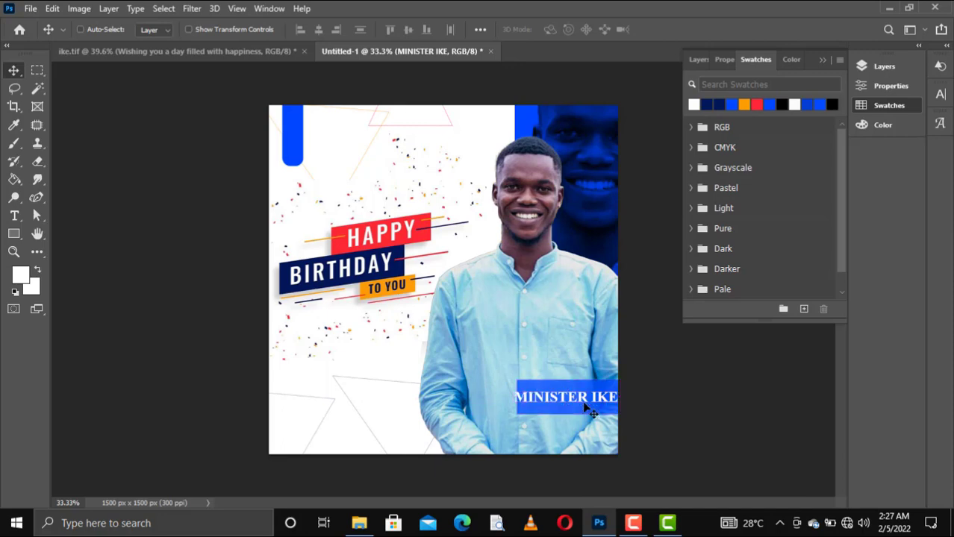
key(ctrl+t)
drag(514, 399, 525, 401)
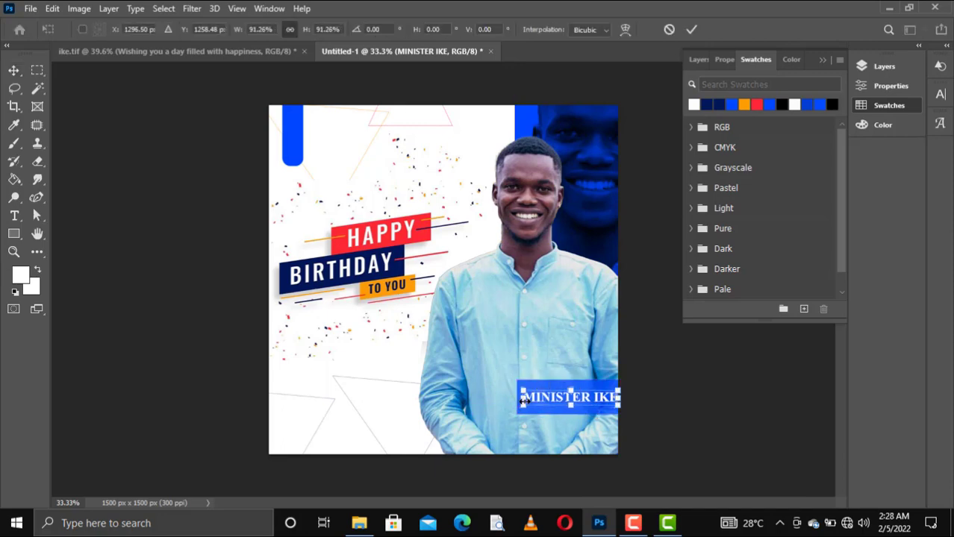
key(Return)
key(shift+Left)
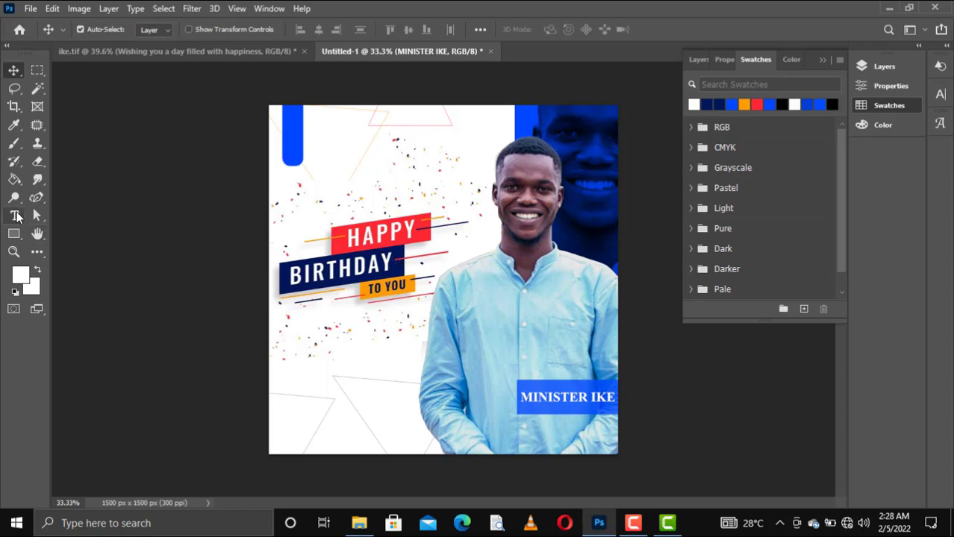
Add the PLUS ONE text near the top-left and shrink it.
click(15, 216)
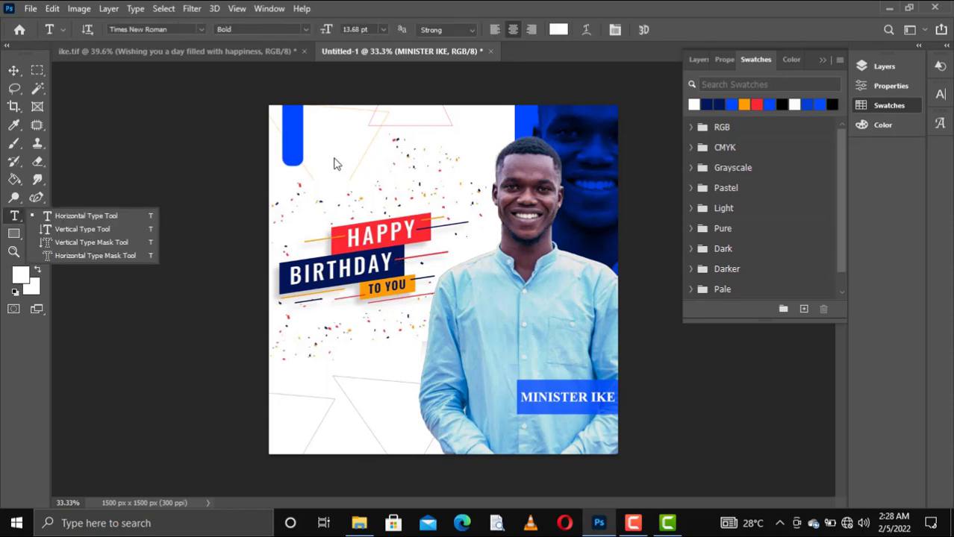
click(333, 149)
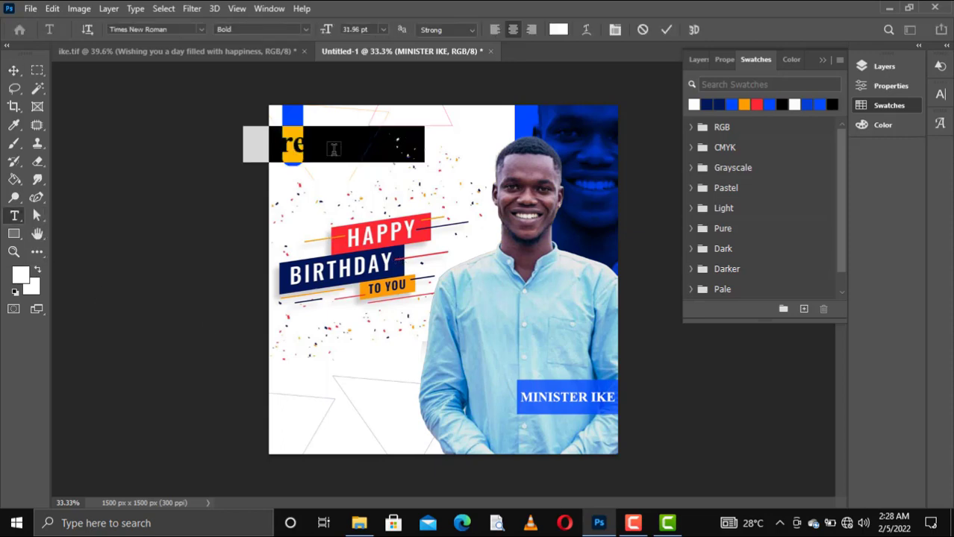
text(P)
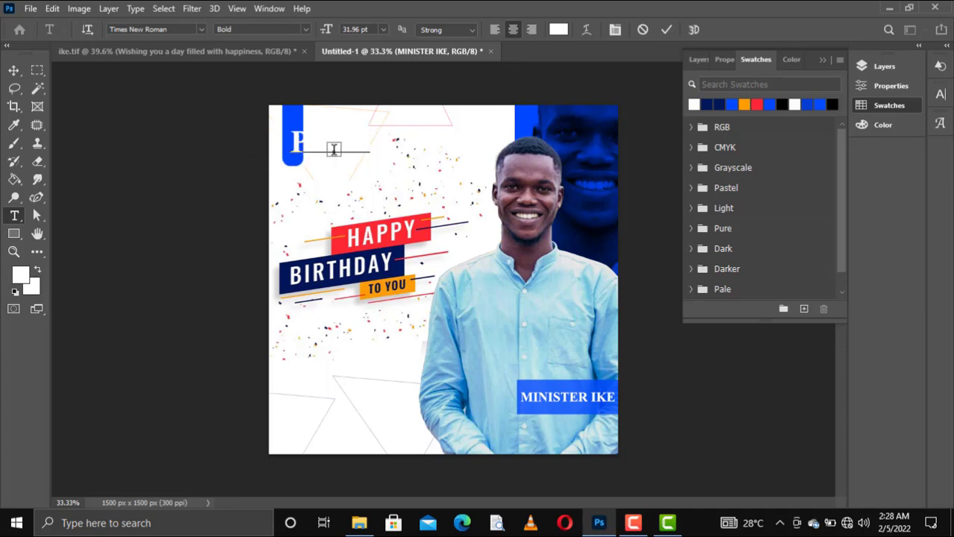
key(BackSpace)
key(ctrl+Return)
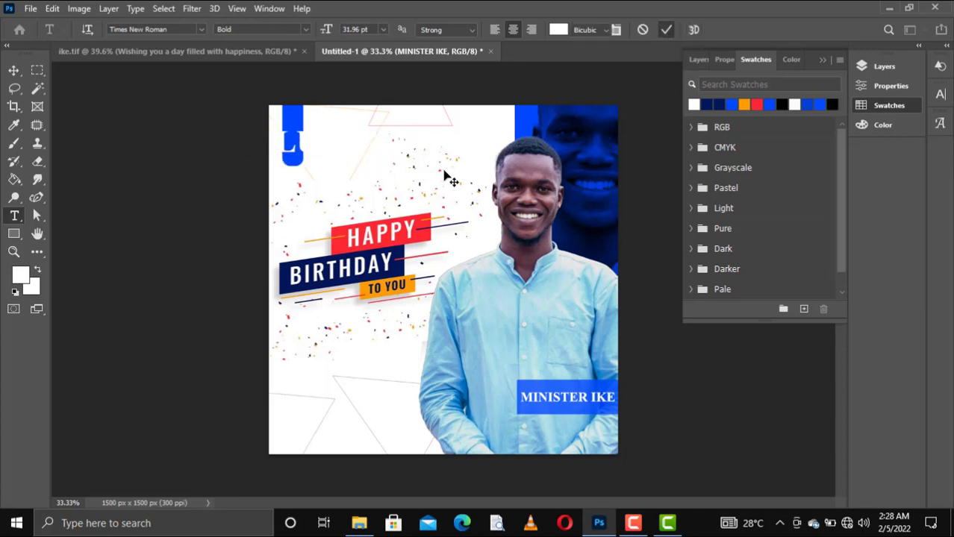
key(ctrl+t)
drag(409, 161, 309, 141)
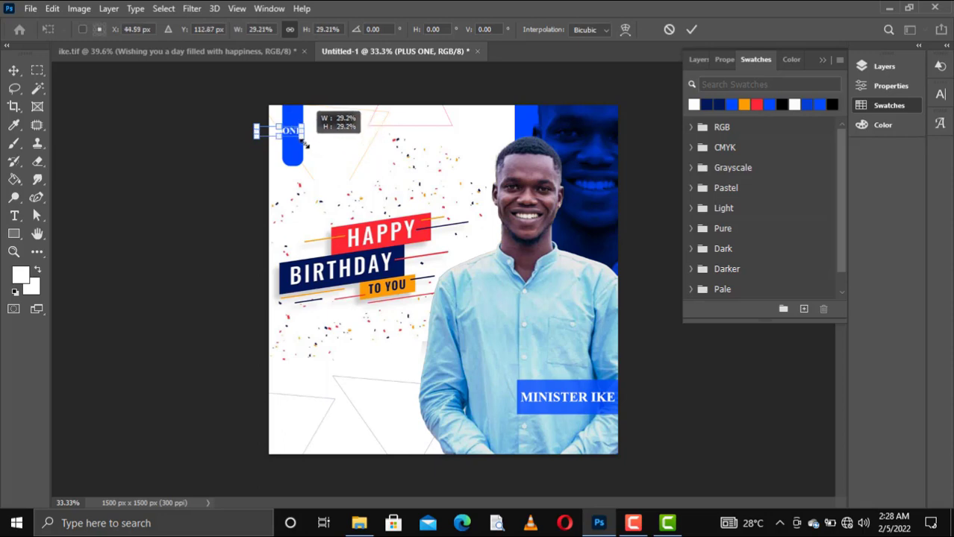
key(Return)
Show rulers, rotate PLUS ONE 90° clockwise, and enlarge it to fill the blue tab.
key(t)
key(ctrl+r)
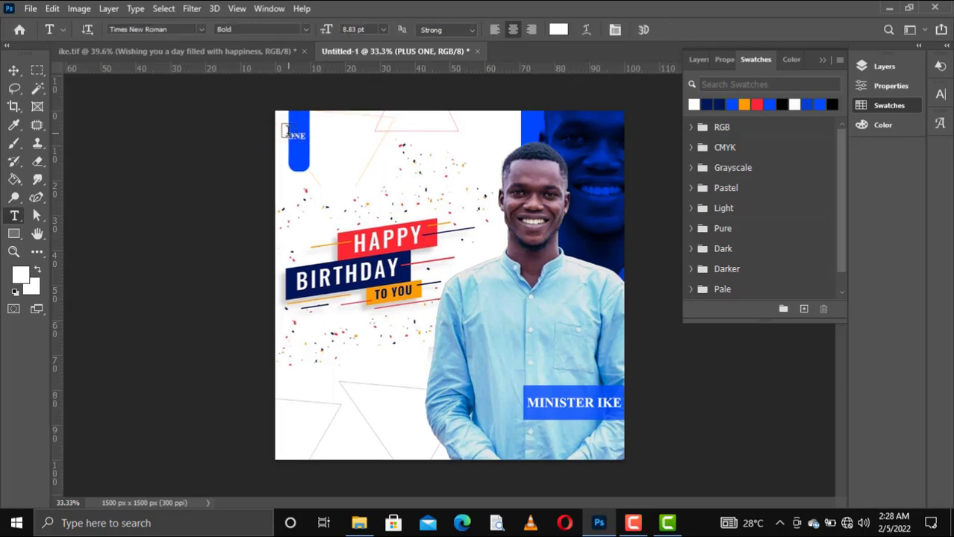
key(v)
key(ctrl+t)
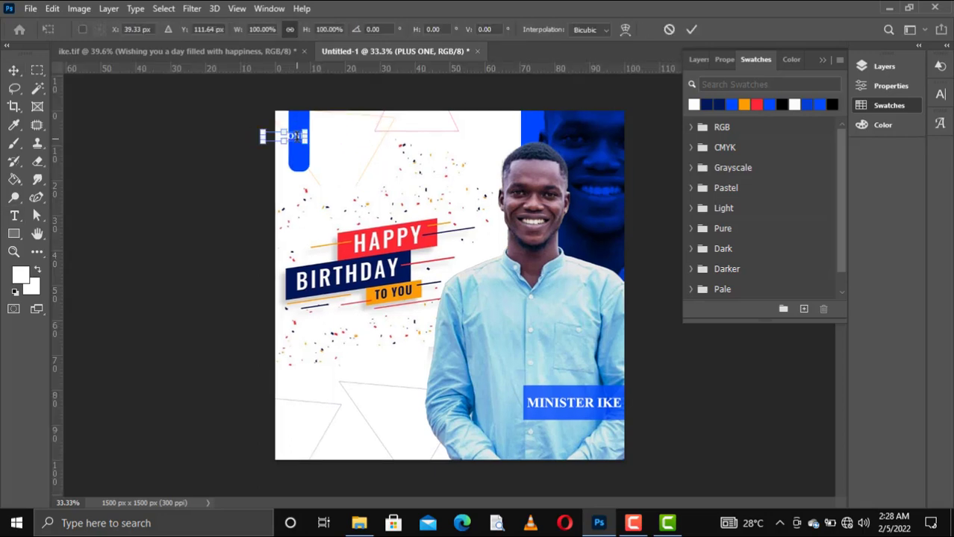
right_click(301, 134)
click(359, 349)
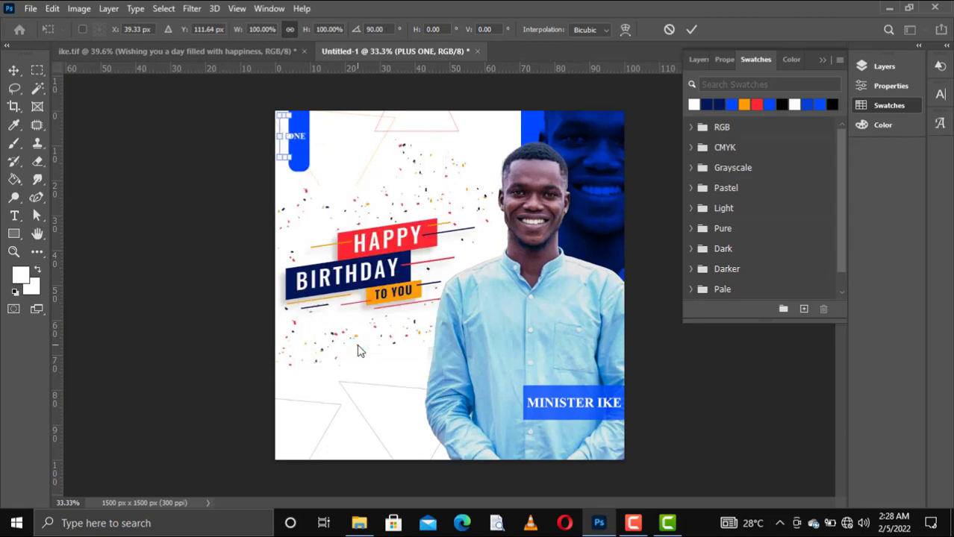
click(692, 29)
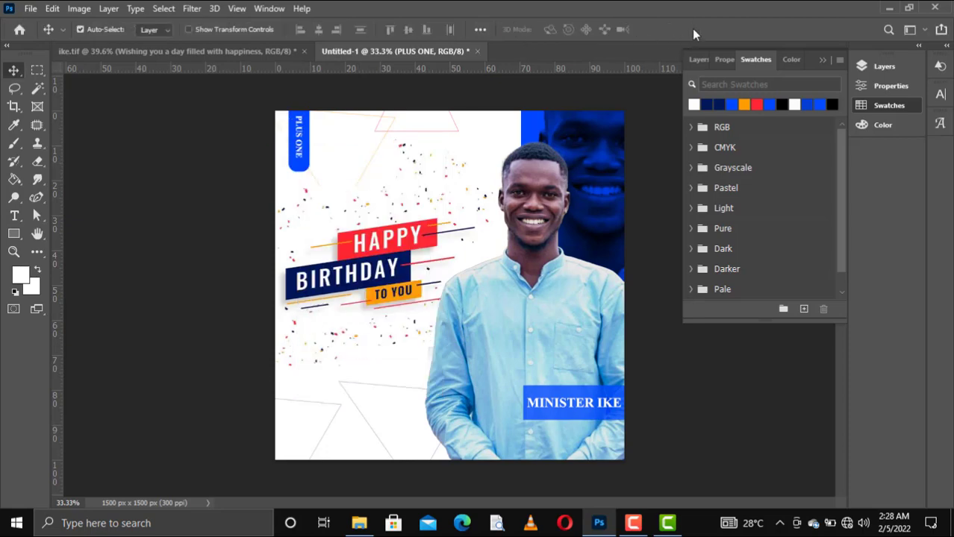
key(ctrl+t)
drag(299, 158, 299, 170)
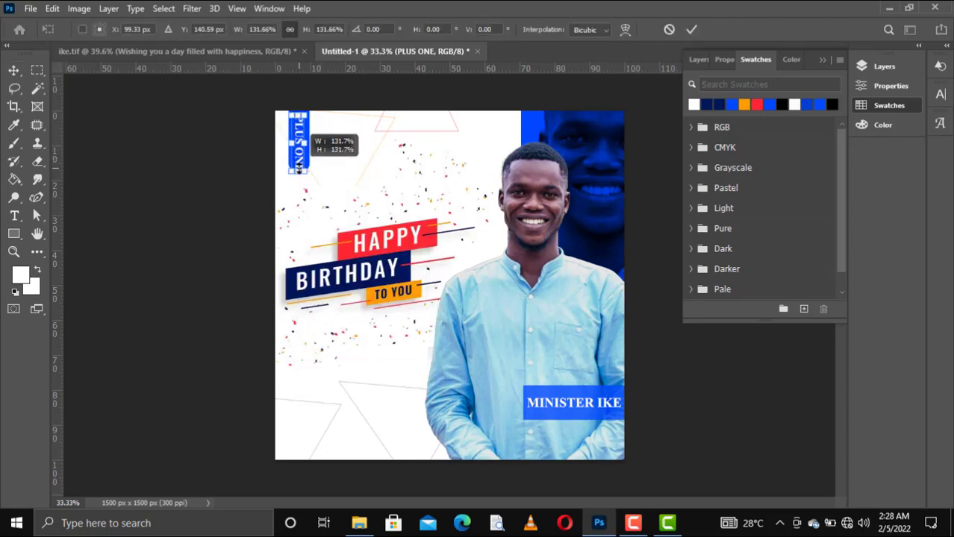
key(Return)
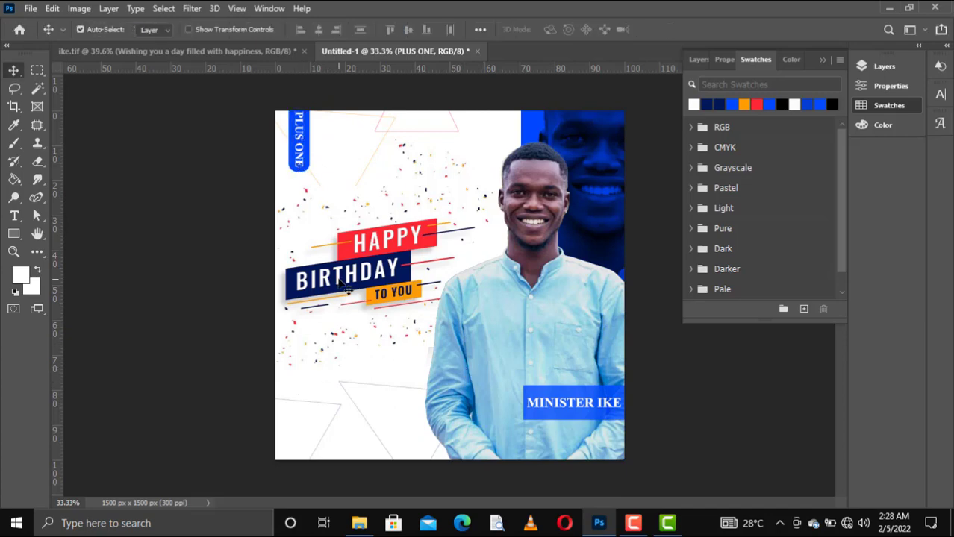
Rotate the canvas view sideways and nudge PLUS ONE to centre it in the tab.
key(r)
drag(342, 289, 390, 371)
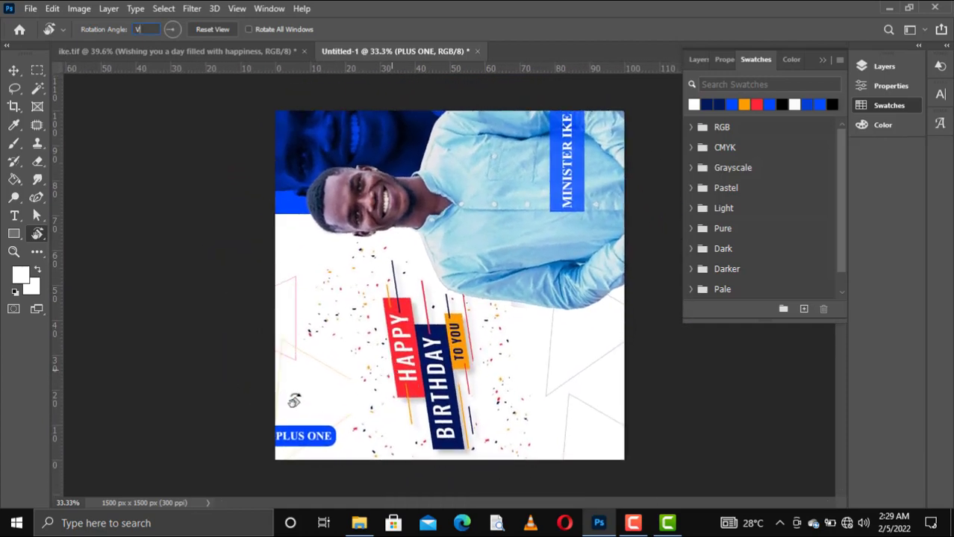
key(Return)
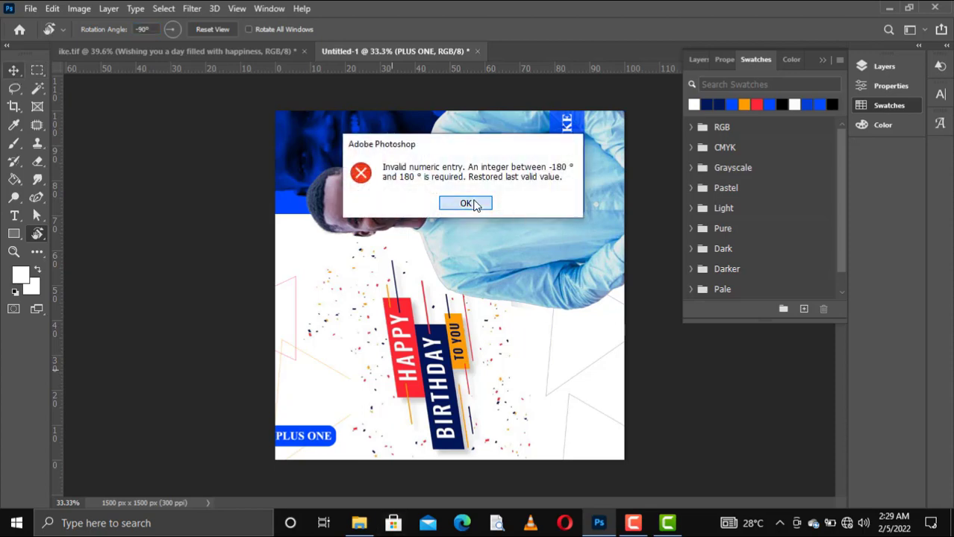
click(465, 204)
key(v)
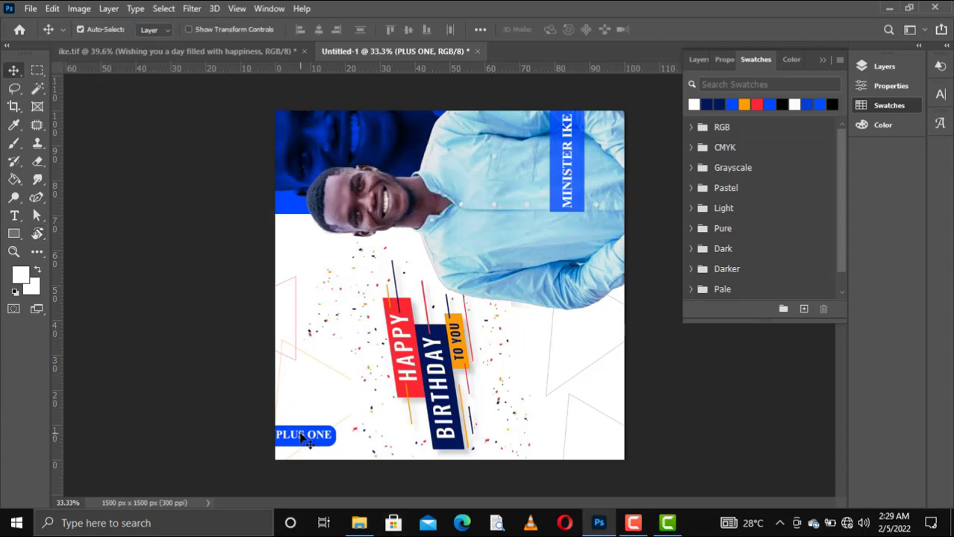
key(Right)
key(Right)
key(Right)
key(Right)
key(Right)
key(Right)
key(Right)
key(Right)
key(Right)
key(Left)
key(Left)
key(Left)
key(Left)
key(Left)
key(Left)
key(Right)
key(Right)
key(Right)
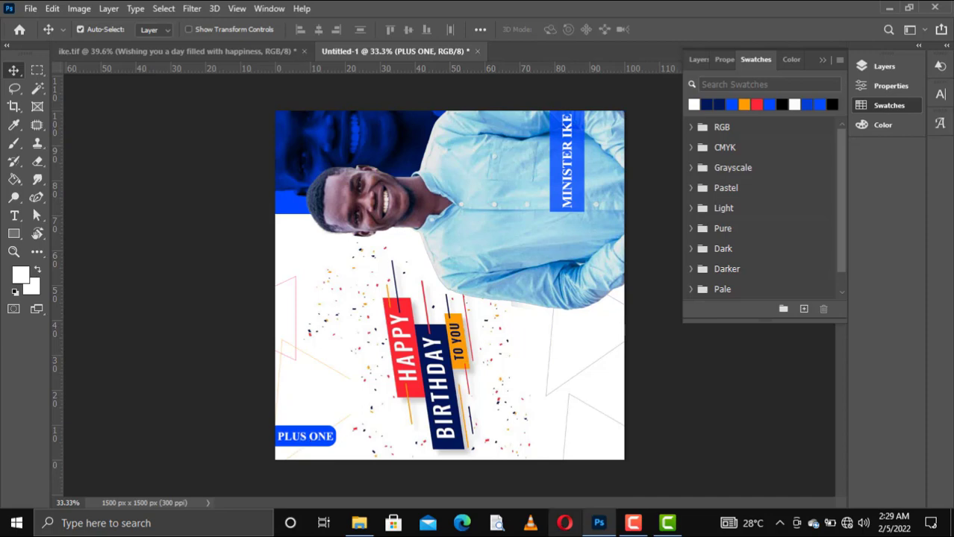
Nudge the Happy Birthday graphic slightly left and reset the canvas view to upright.
click(444, 362)
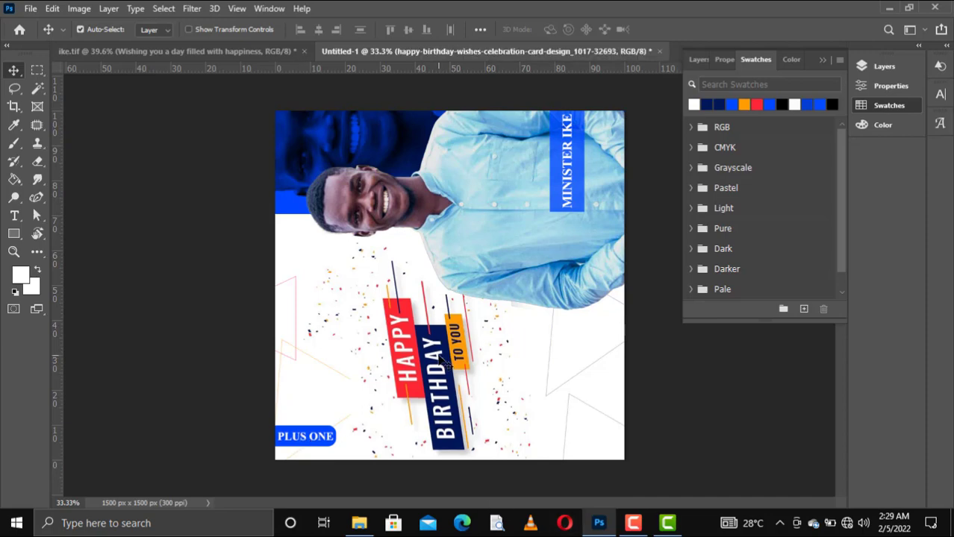
key(Left)
key(Left)
key(Left)
key(Left)
key(Left)
key(Left)
key(Left)
key(Left)
key(Left)
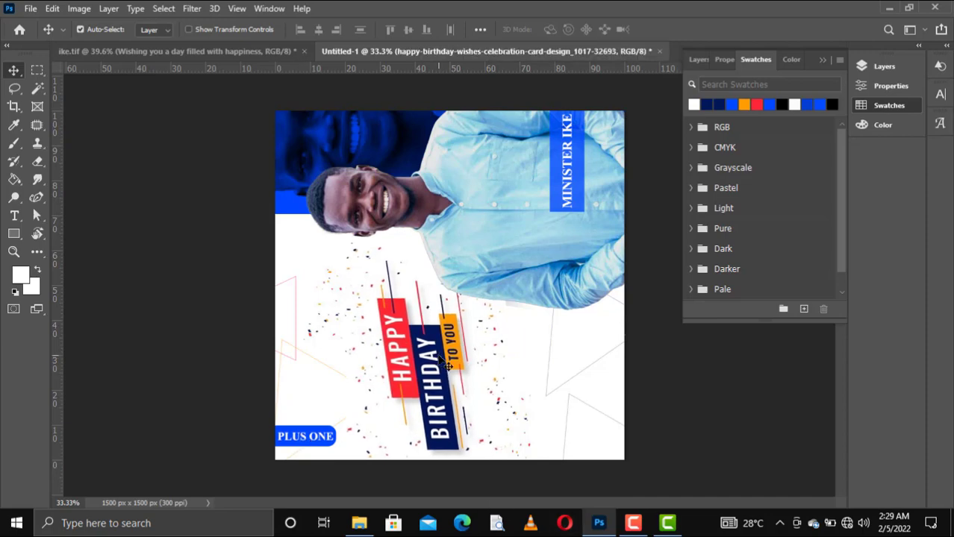
key(Left)
key(Left)
key(Left)
key(r)
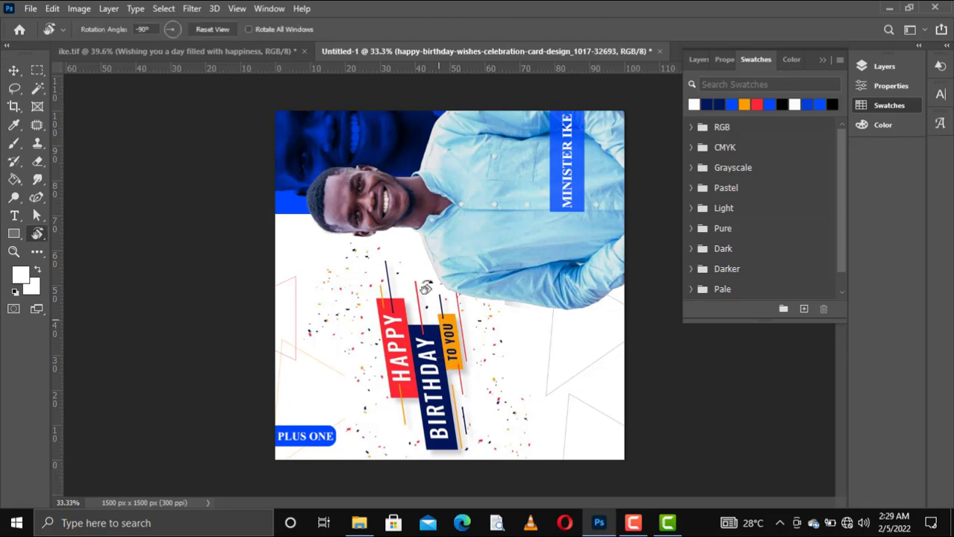
click(219, 29)
key(v)
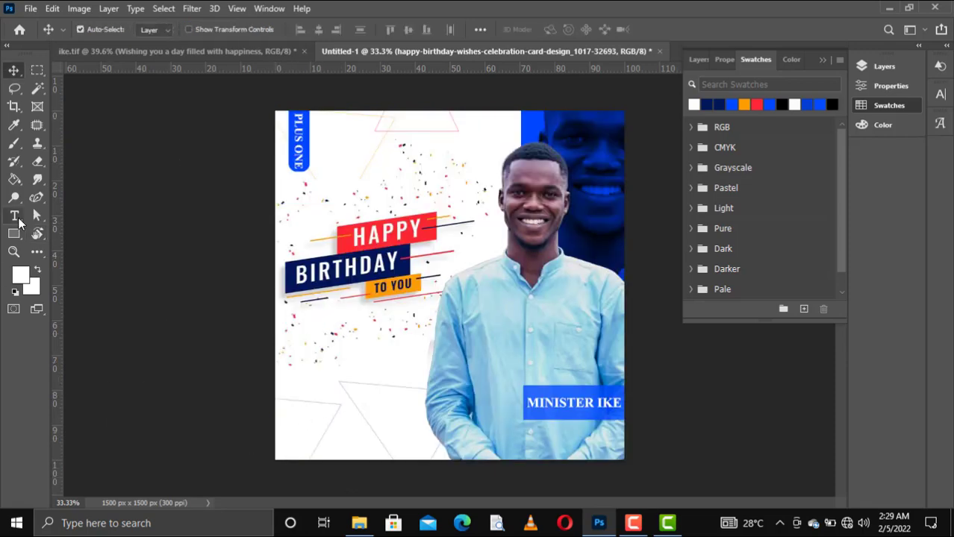
click(14, 216)
Paste the birthday wish as new text near the bottom-left, sized 14 pt.
click(66, 214)
click(694, 60)
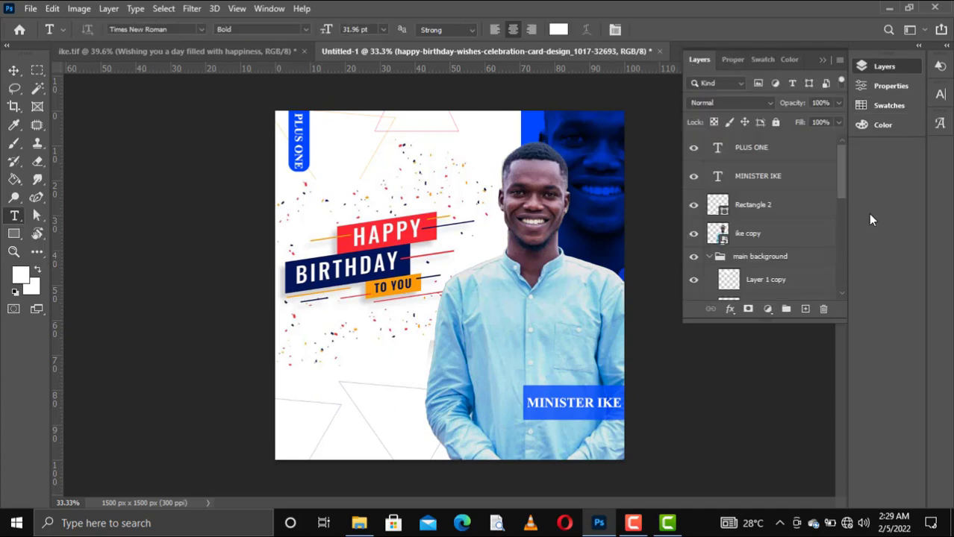
click(319, 415)
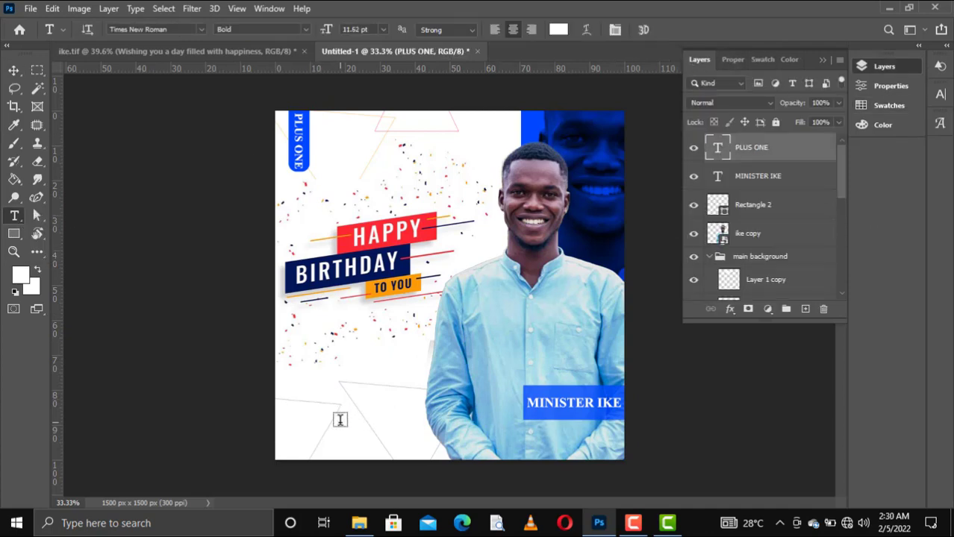
key(super+v)
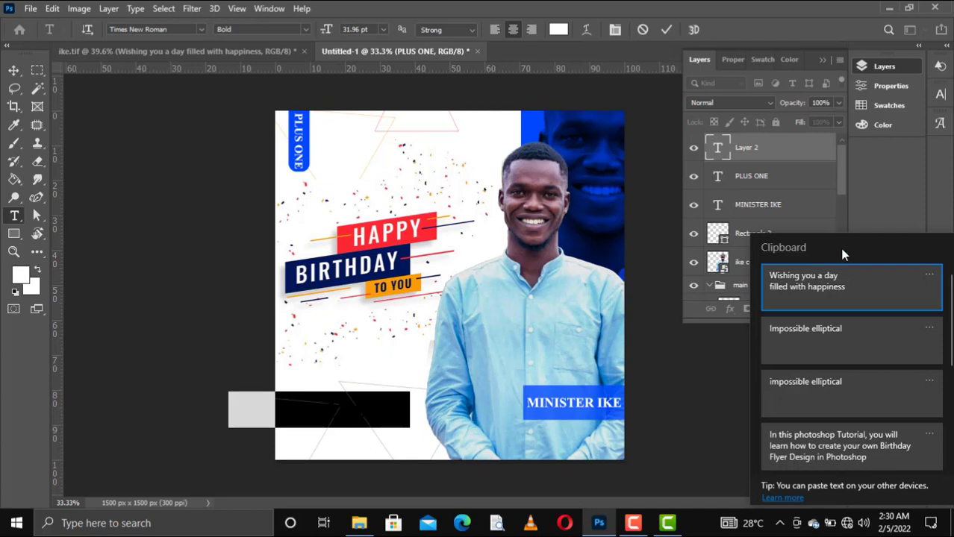
click(837, 278)
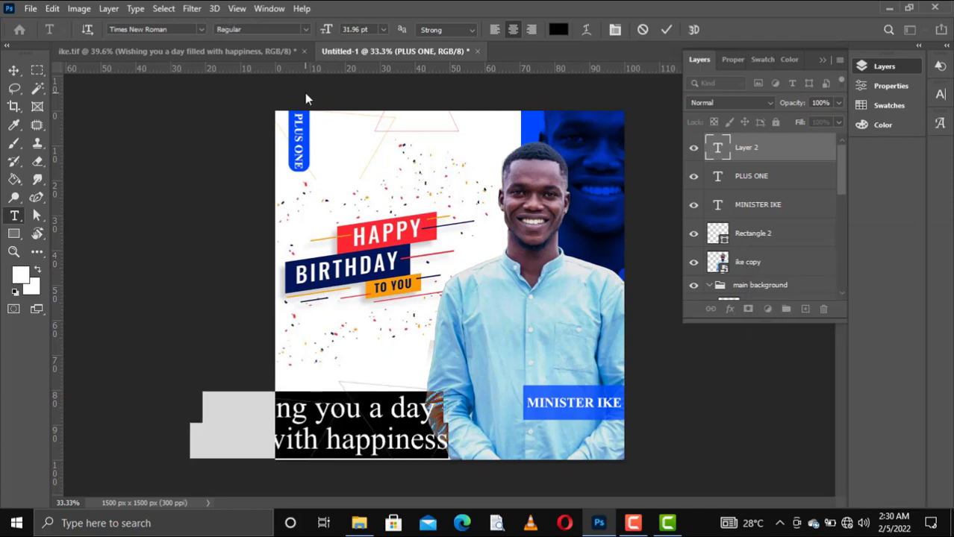
click(383, 30)
click(368, 102)
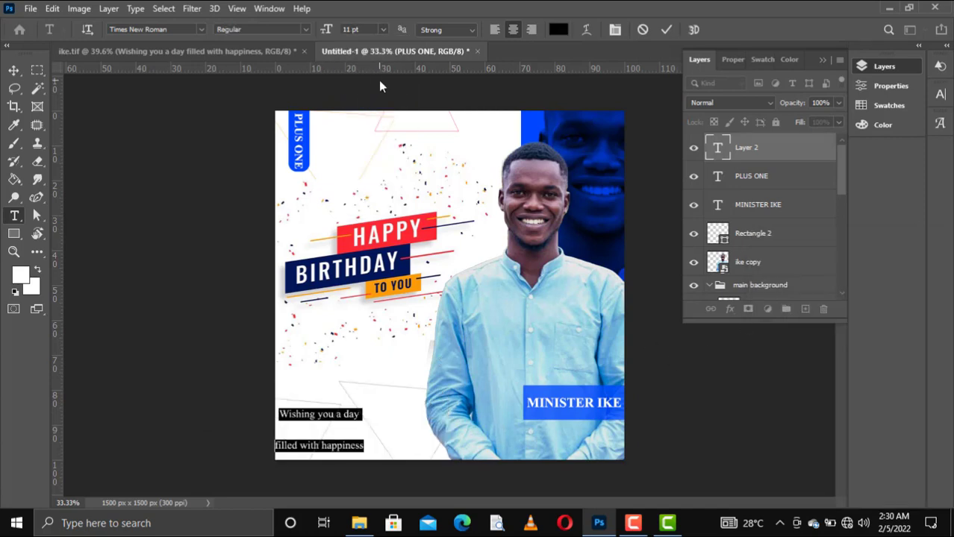
click(383, 30)
click(367, 124)
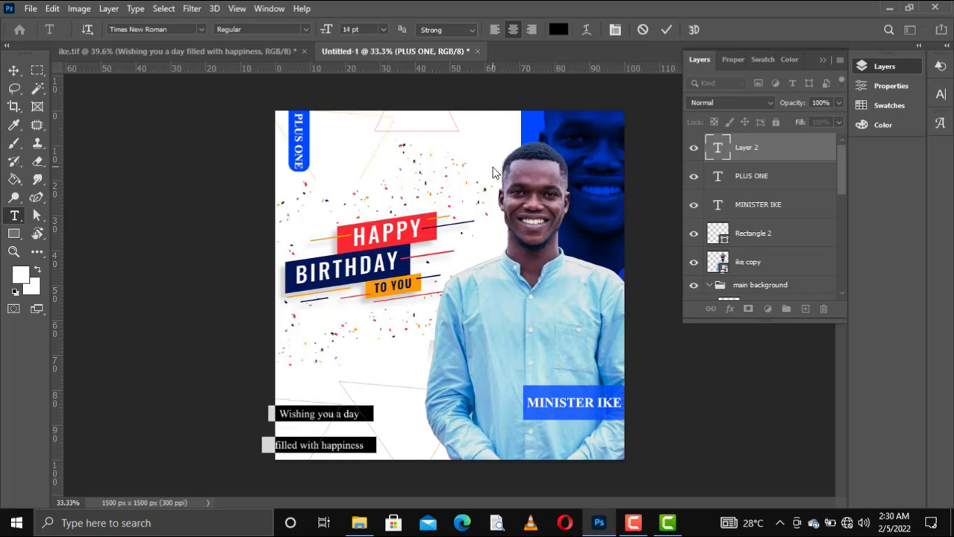
Tighten the wish text's line spacing and commit the edit.
click(735, 60)
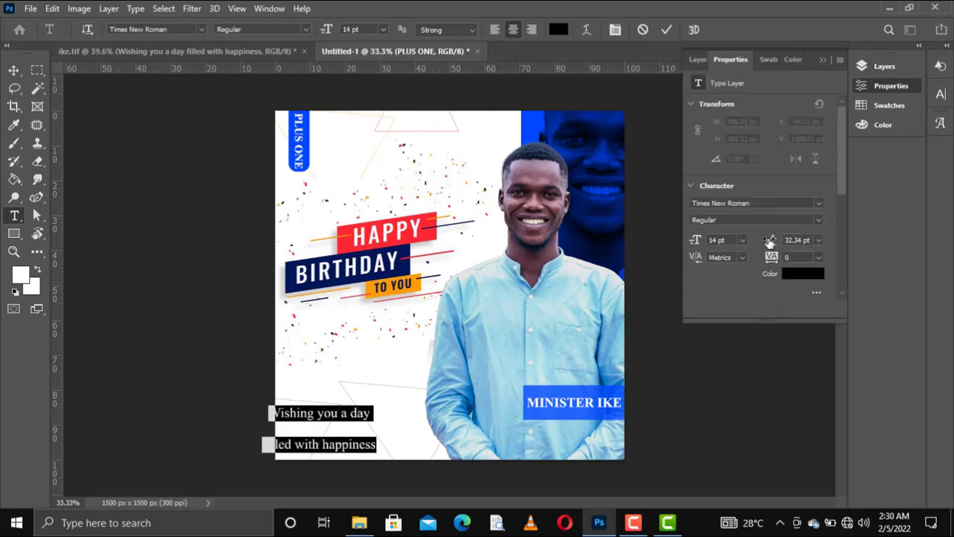
drag(770, 241, 755, 246)
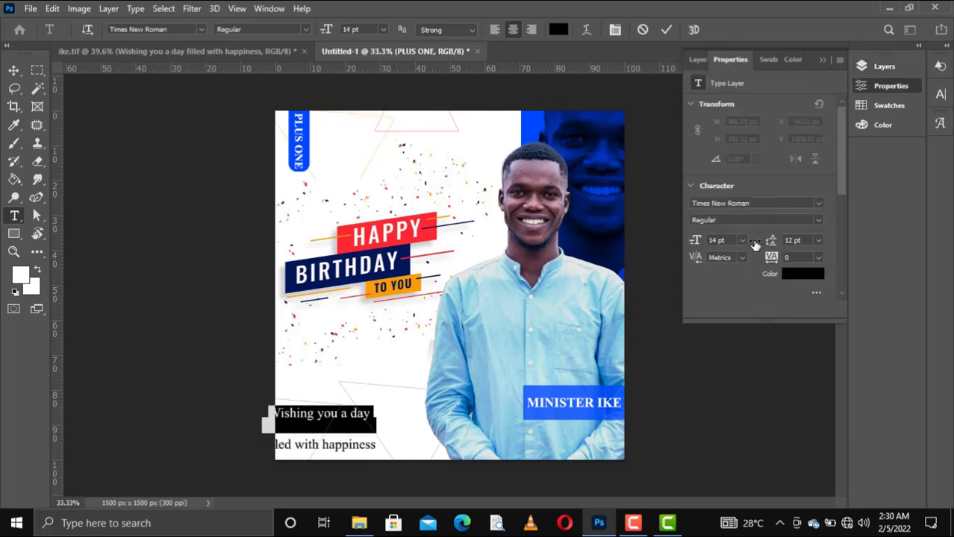
drag(754, 240, 769, 244)
click(668, 29)
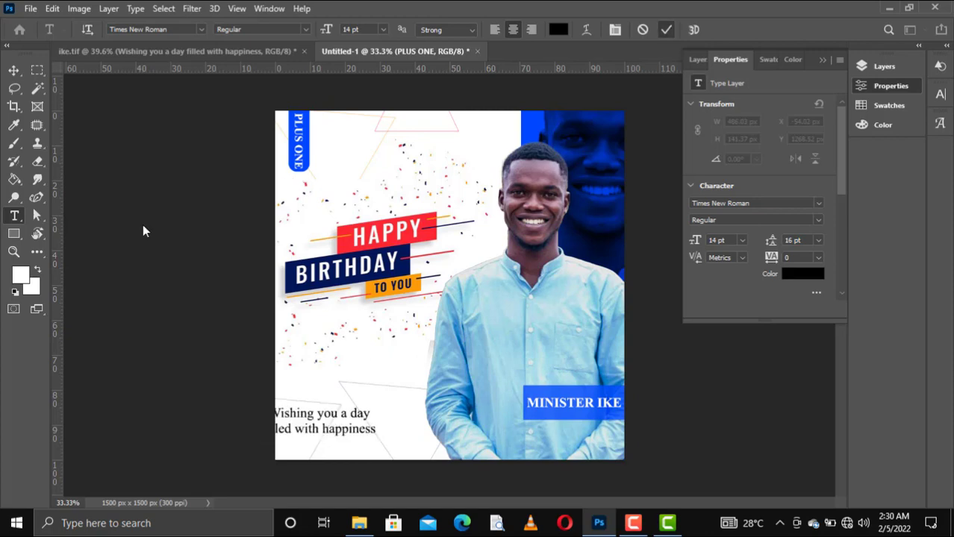
Make the wish text bold dark navy and move it onto the card above the bottom.
click(14, 70)
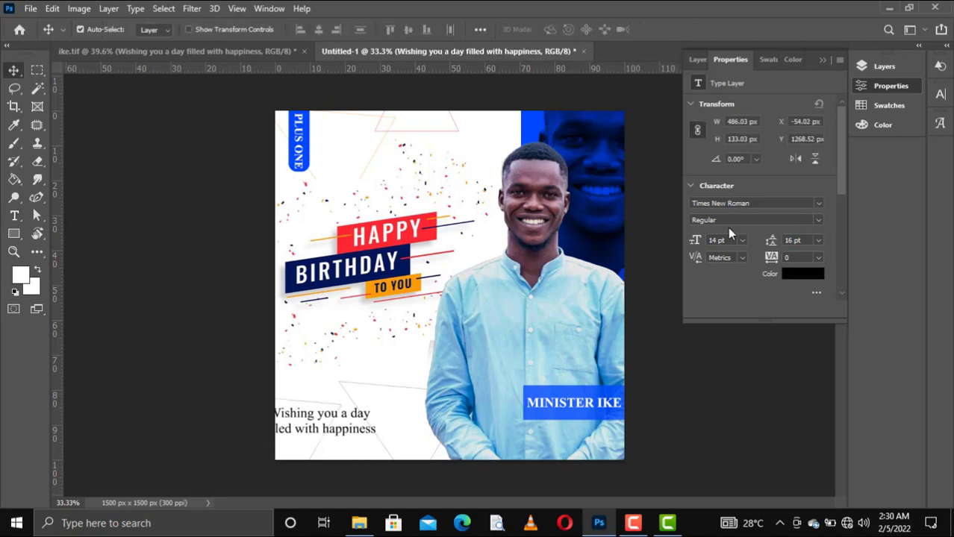
click(816, 220)
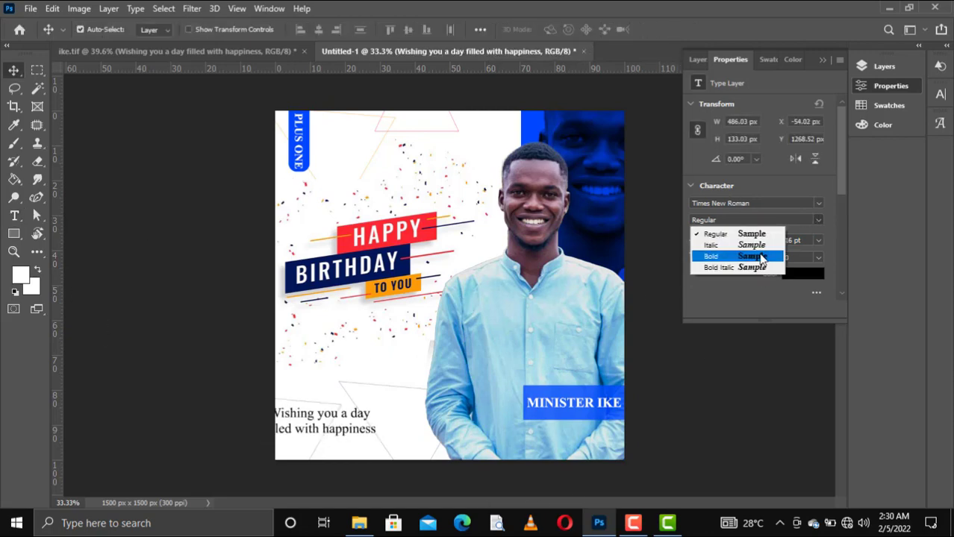
click(728, 257)
click(770, 63)
click(706, 105)
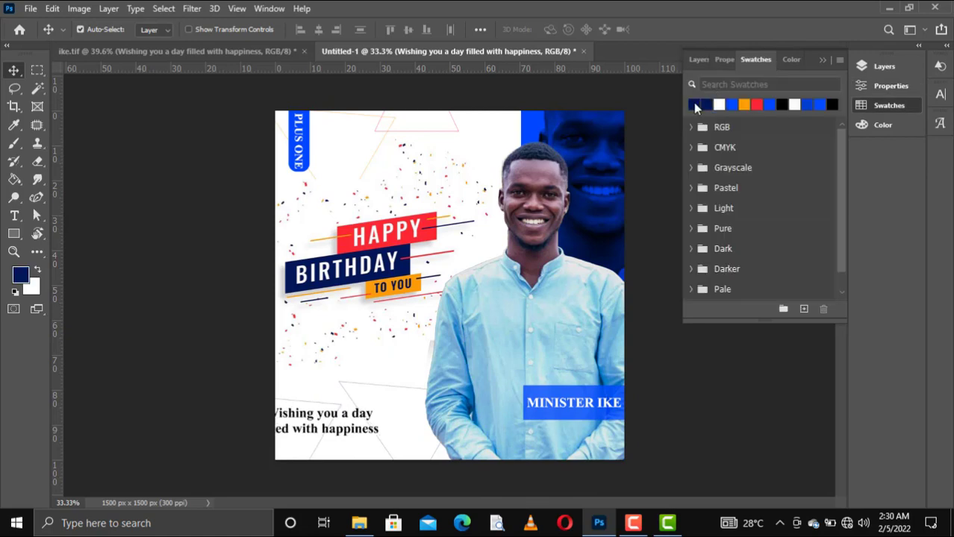
drag(337, 420, 371, 403)
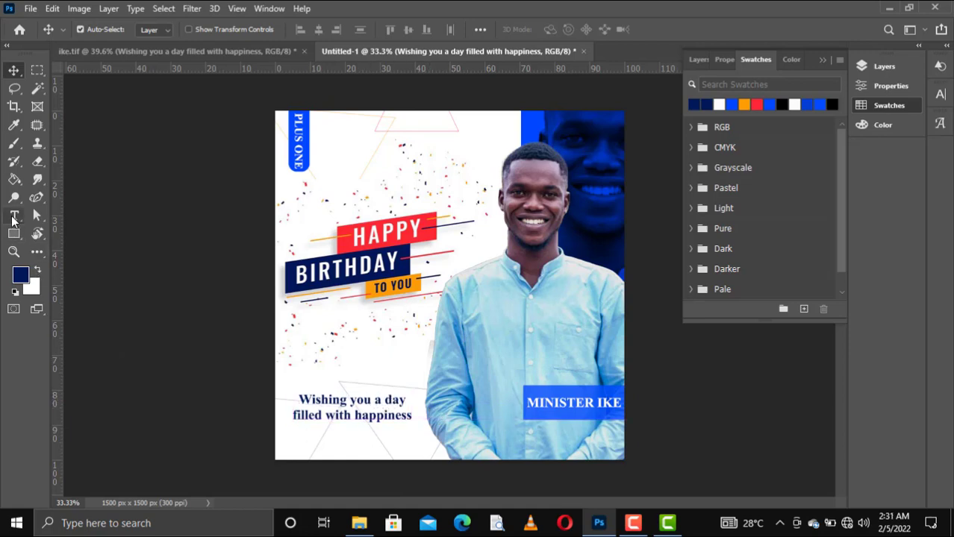
Draw a thin rectangle strip along the card's bottom edge.
click(13, 233)
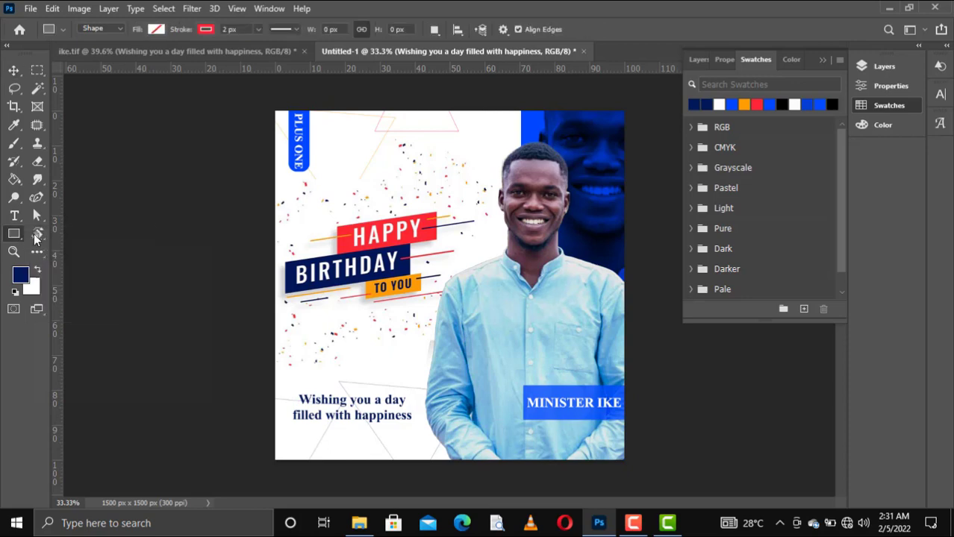
right_click(14, 234)
click(75, 228)
drag(267, 442, 624, 458)
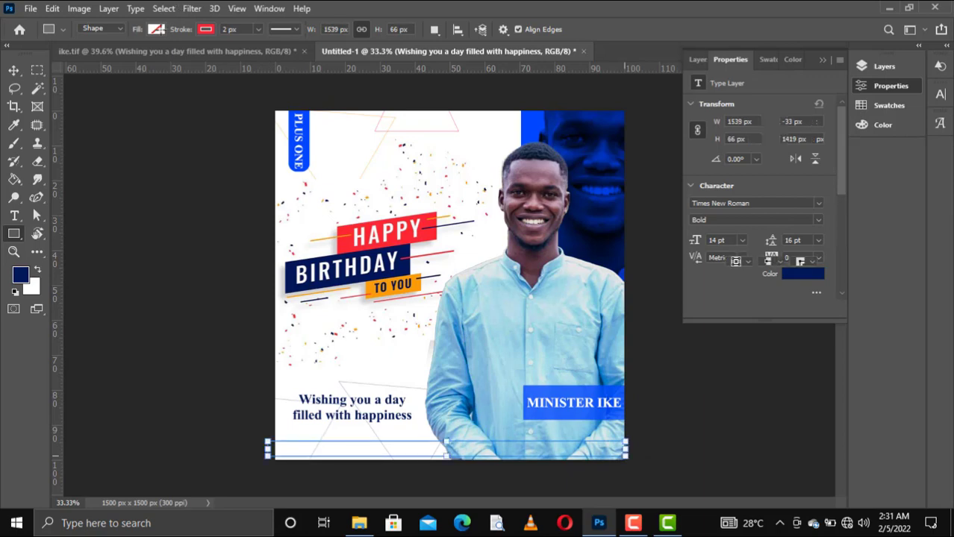
Fill the strip blue with no outline and nudge it up slightly.
click(156, 29)
click(112, 104)
click(208, 30)
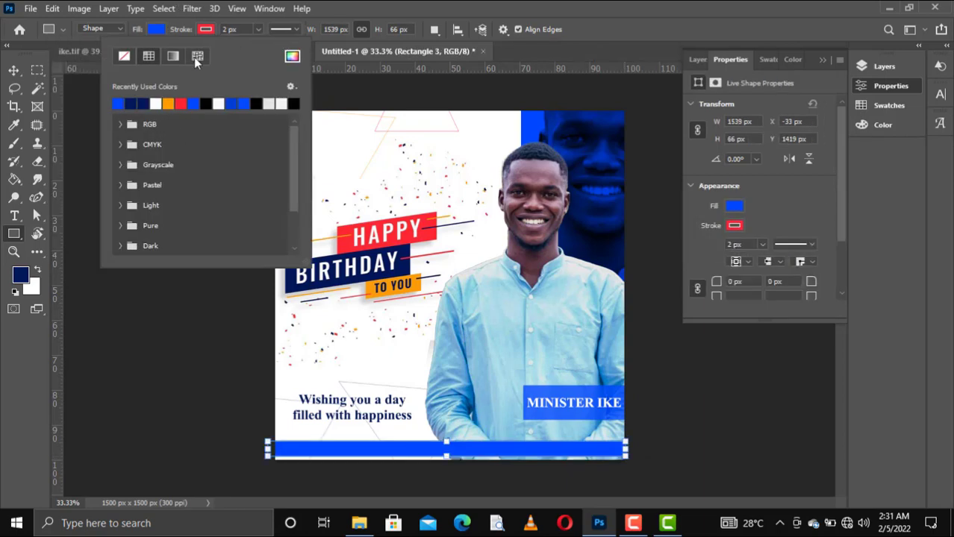
click(124, 56)
key(v)
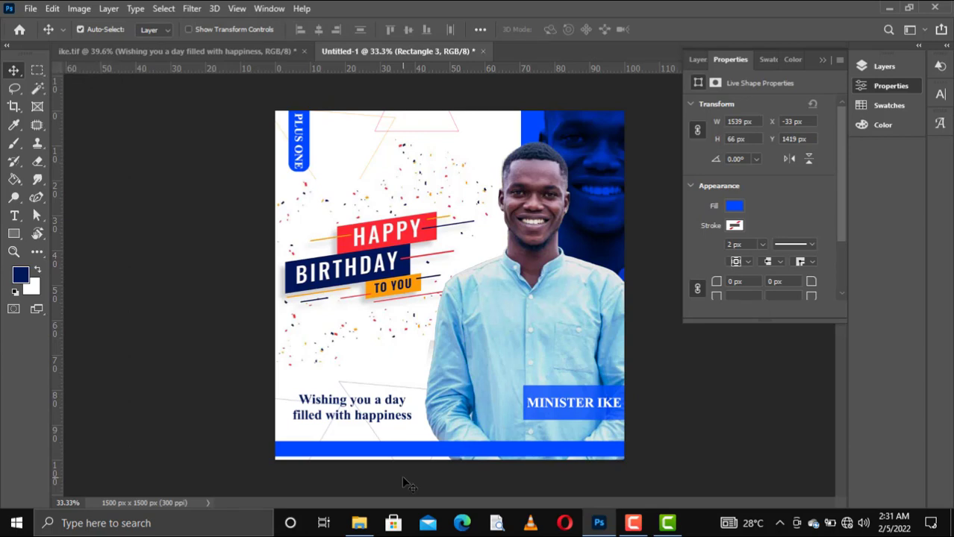
key(Up)
key(Up)
key(Up)
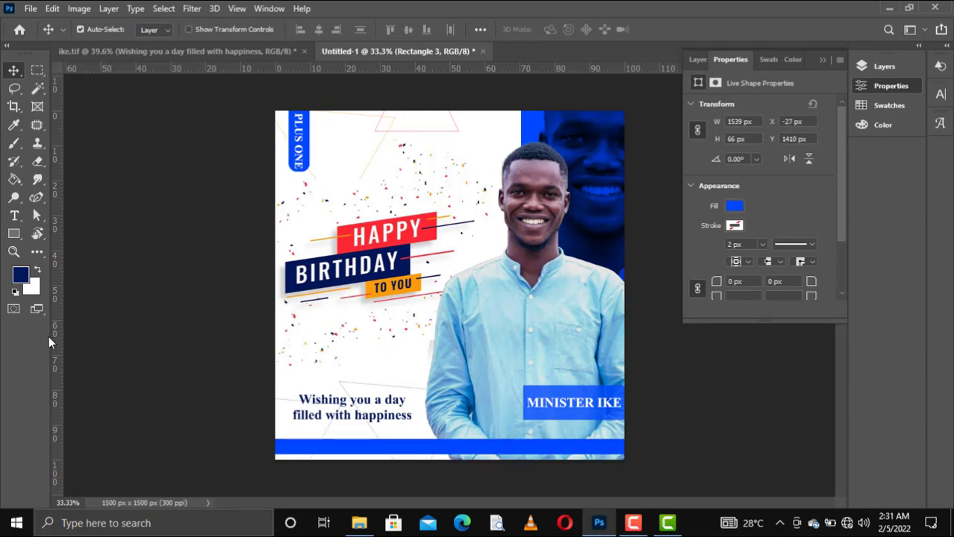
Add white 'FROM US: LEARN PHOTOSHOP' text to the card.
key(t)
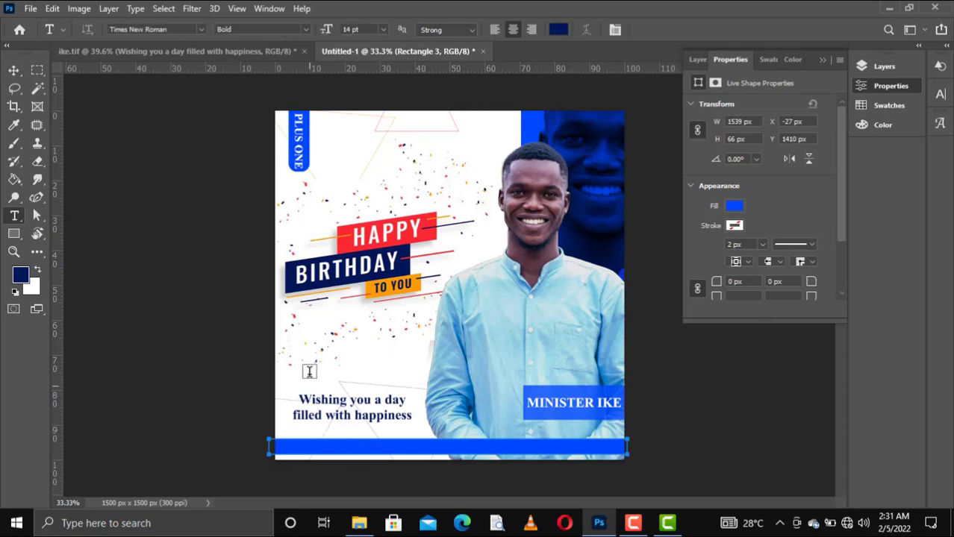
click(310, 365)
text(FROM US)
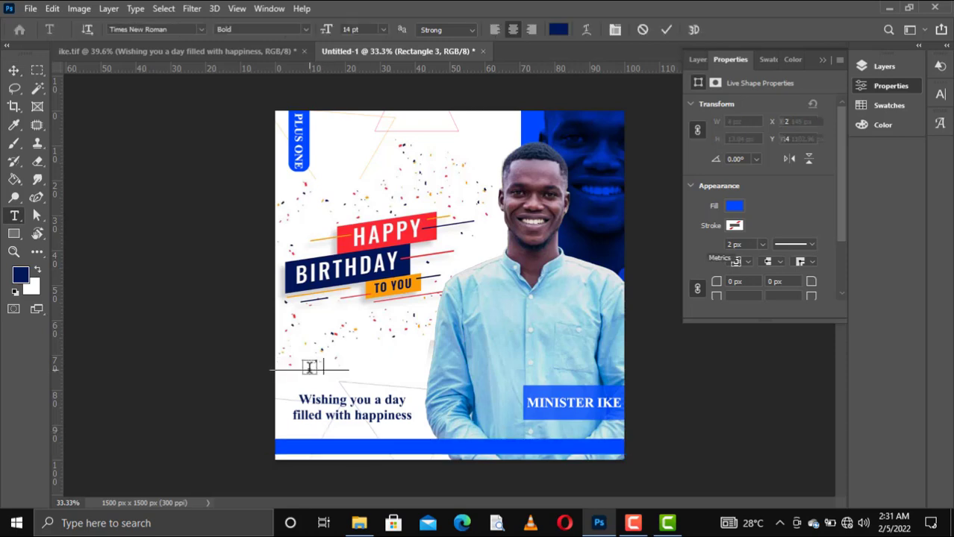
text(LEAR)
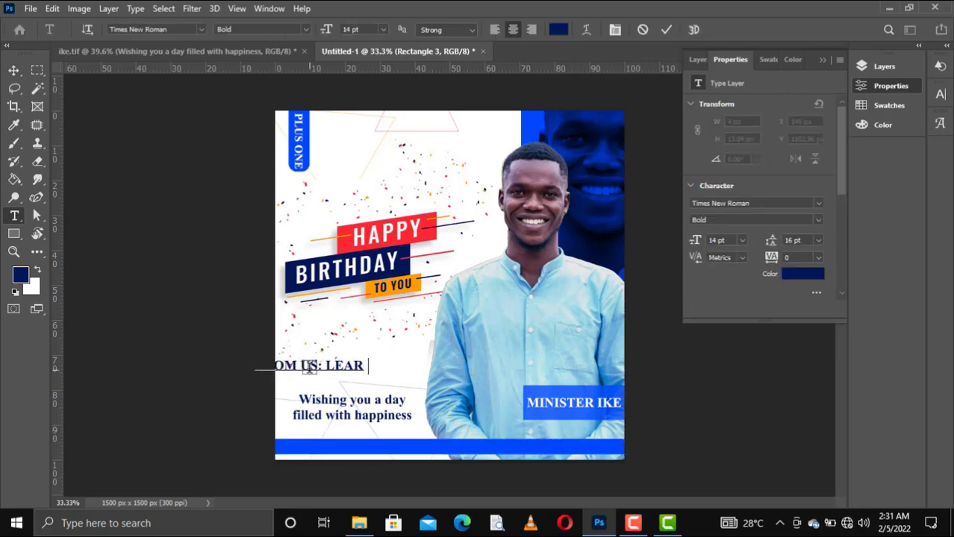
text(N PHOTOS)
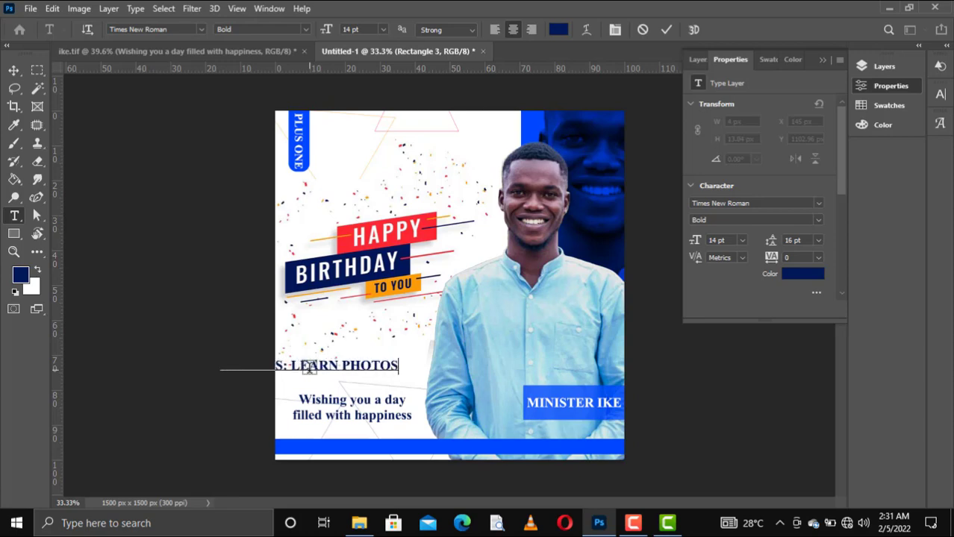
text(HOP)
key(ctrl+a)
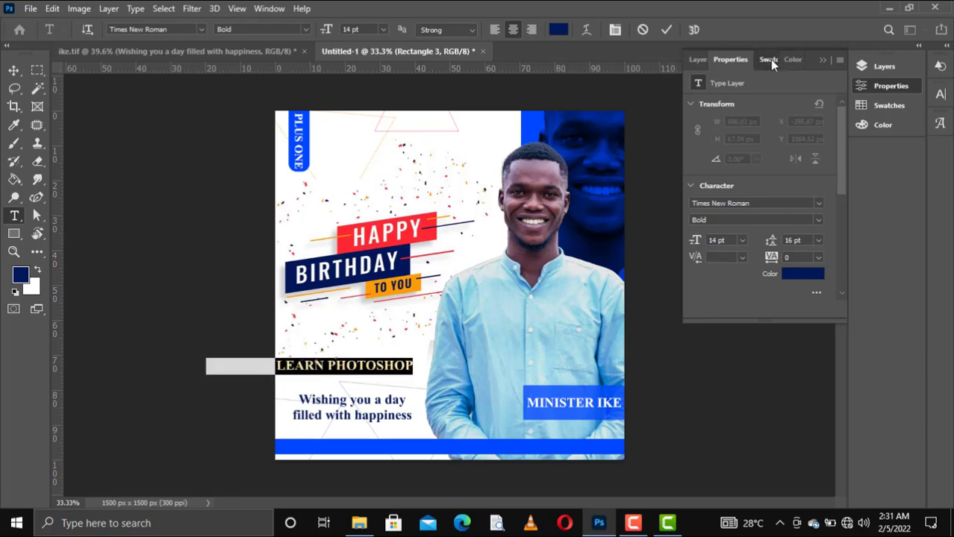
click(769, 59)
click(693, 104)
click(666, 29)
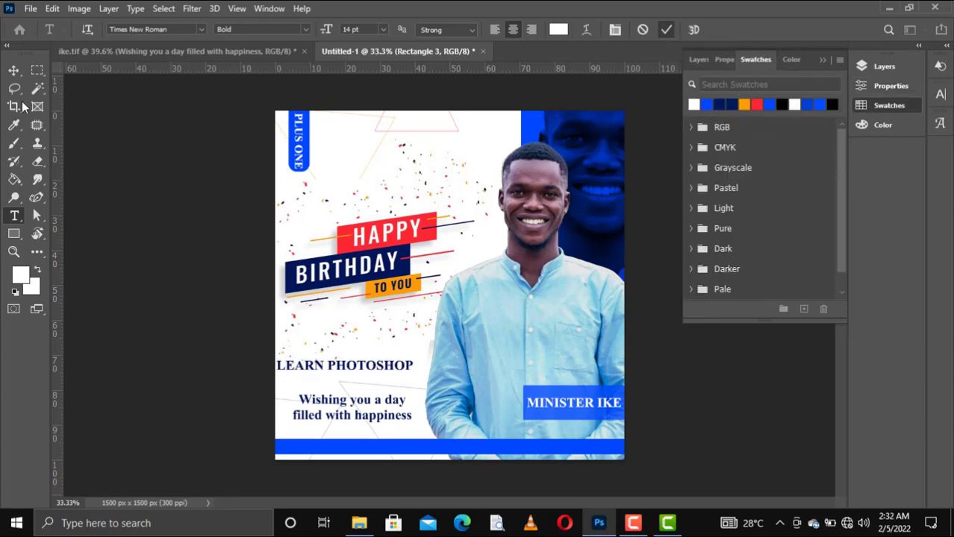
Move the FROM US text down and centre it within the blue footer bar.
click(13, 70)
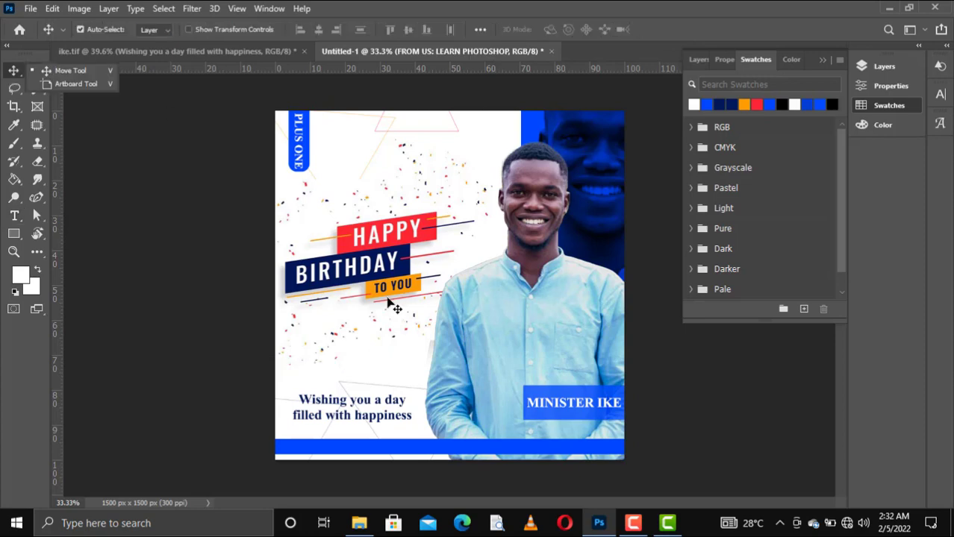
click(388, 299)
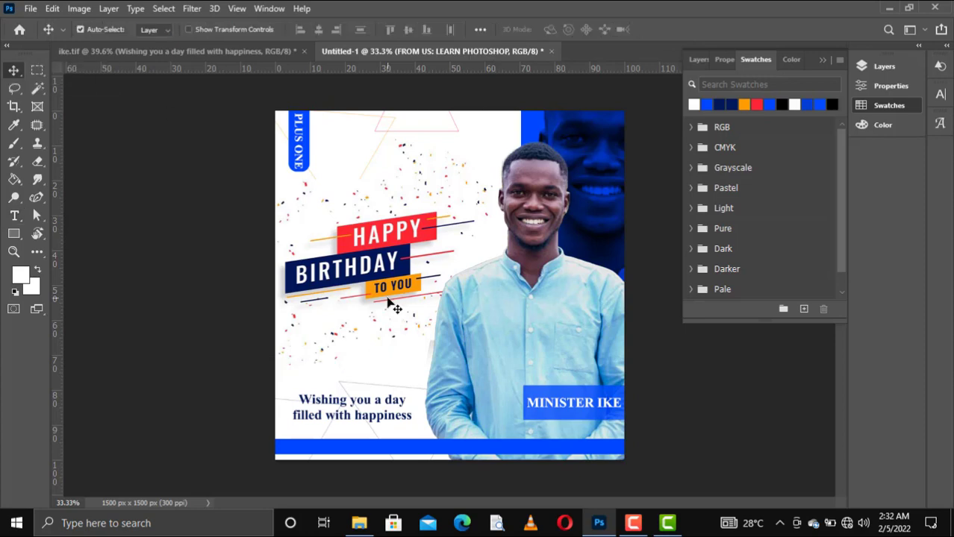
key(shift+Down)
key(shift+Down)
key(shift+Down)
key(shift+Down)
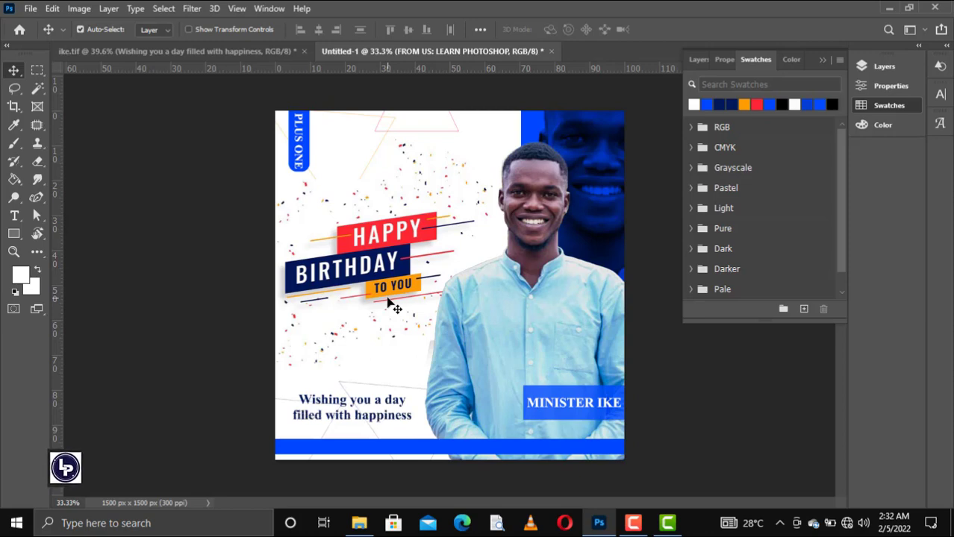
key(shift+Down)
key(shift+Down)
key(shift+Down)
mouse_move(412, 450)
mouse_down()
mouse_move(430, 448)
mouse_move(423, 450)
mouse_up()
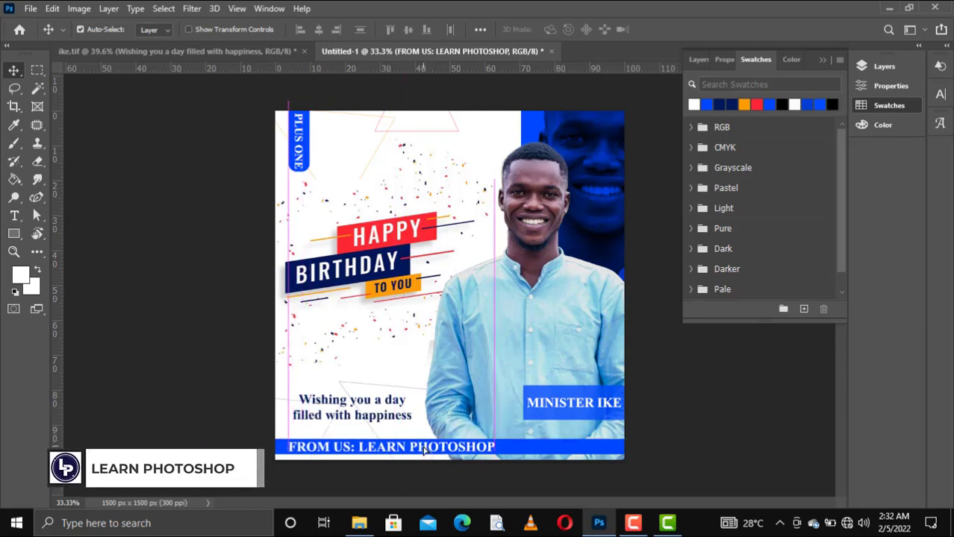
key(shift+Left)
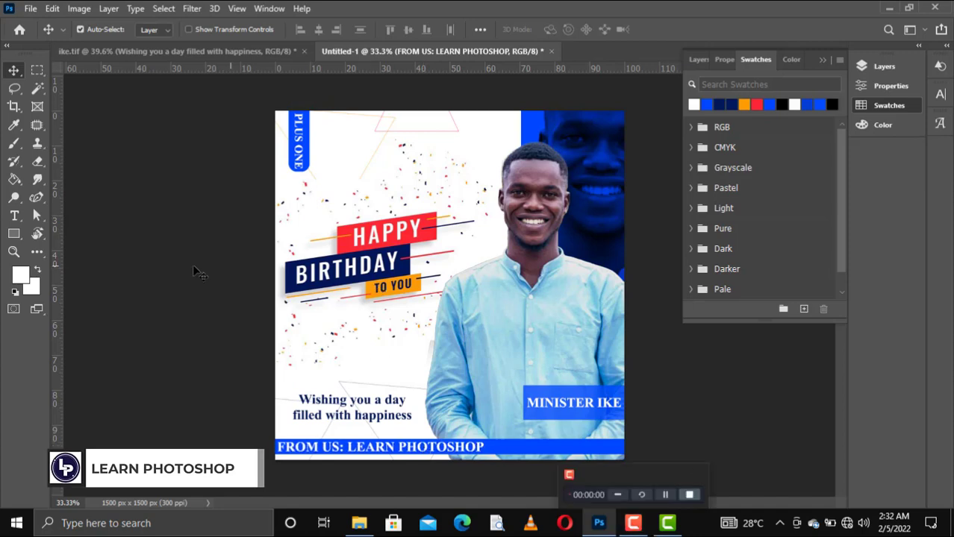
click(548, 302)
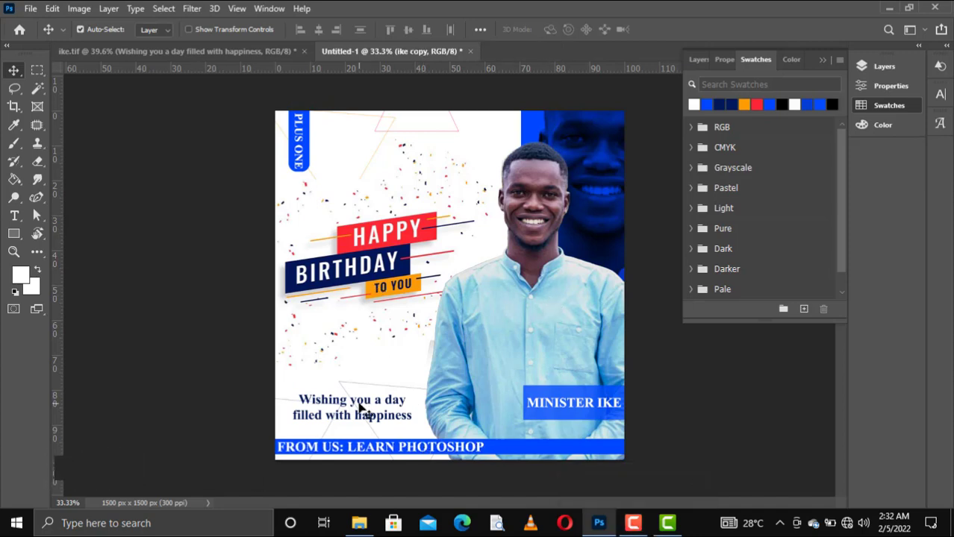
Nudge the wish text up, then save the card as TIFF 'IKE' in the projects folder.
drag(362, 415, 362, 412)
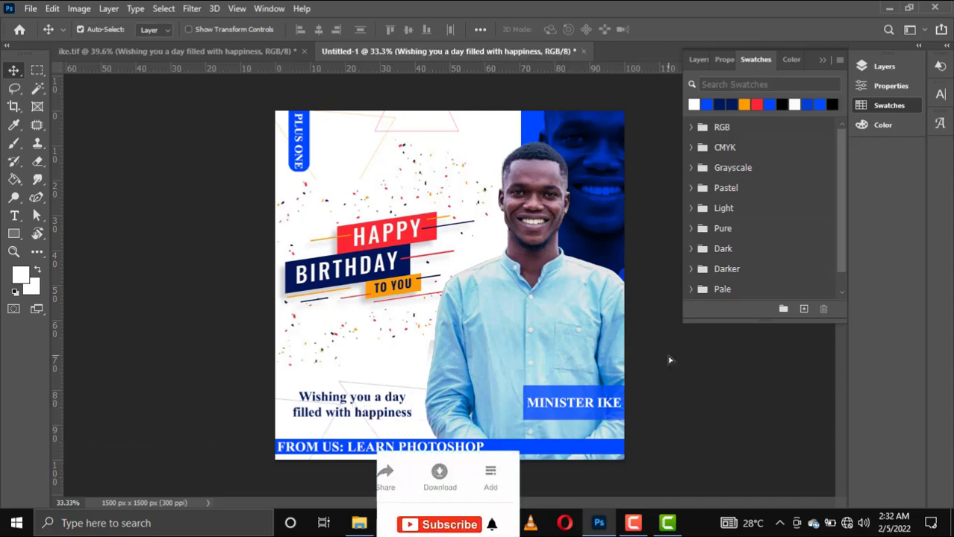
key(ctrl+shift+s)
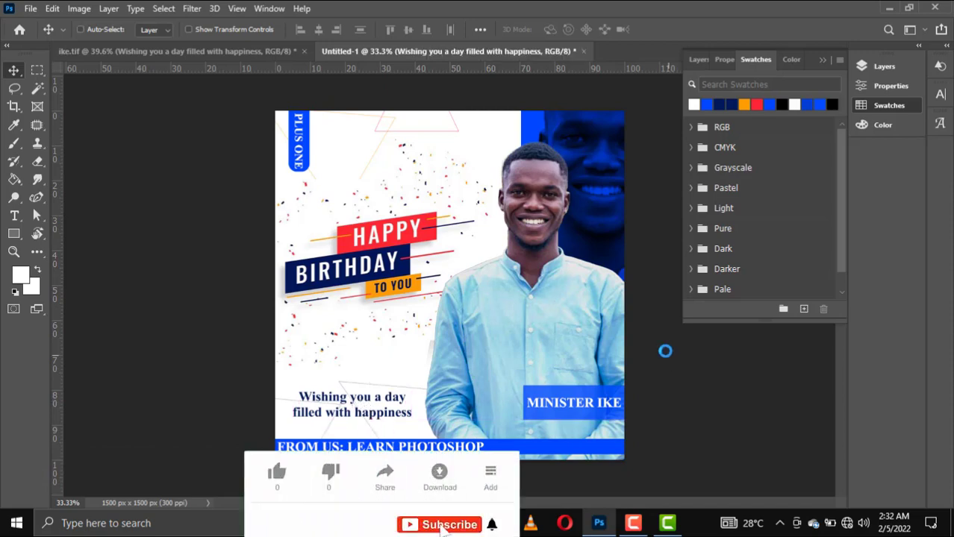
click(196, 266)
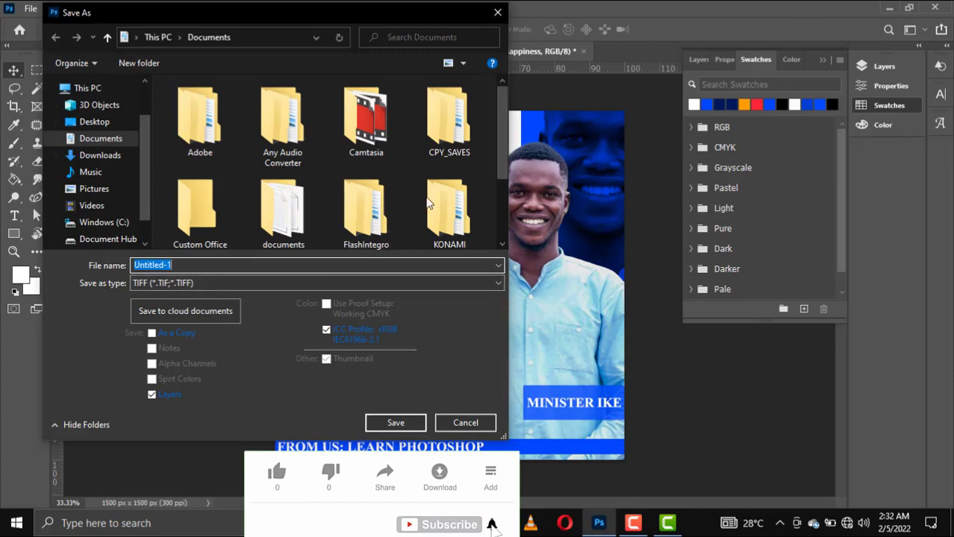
scroll(292, 209, down, 2)
text(IKE)
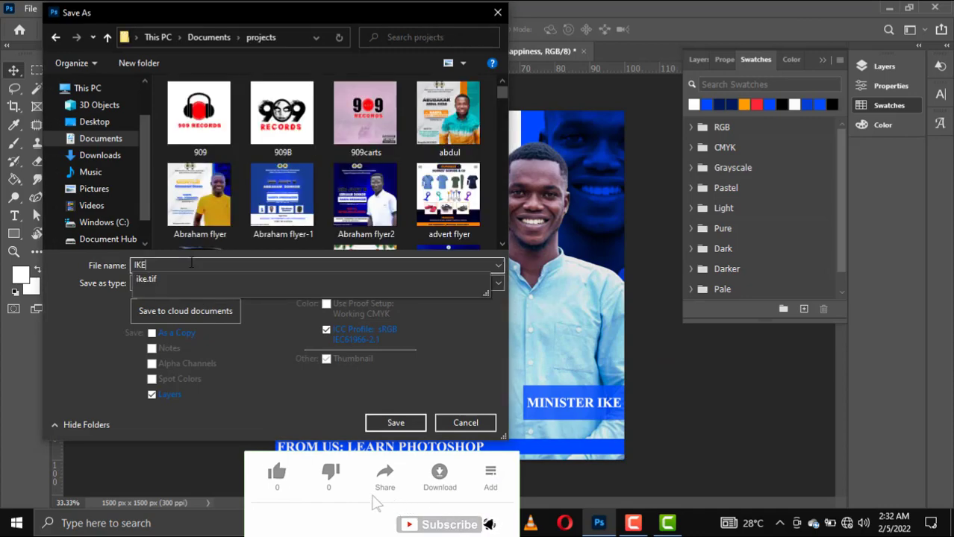
text(2)
key(Return)
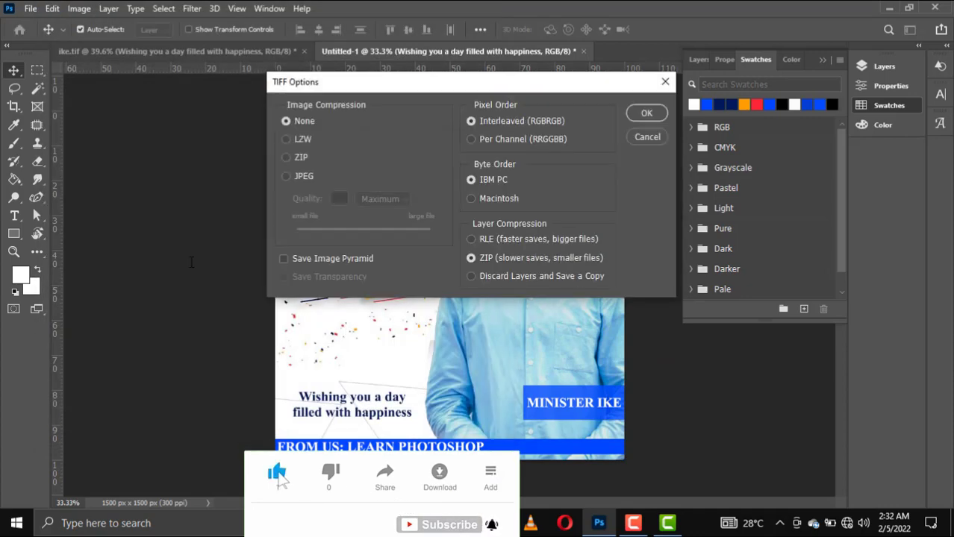
key(Return)
key(Return)
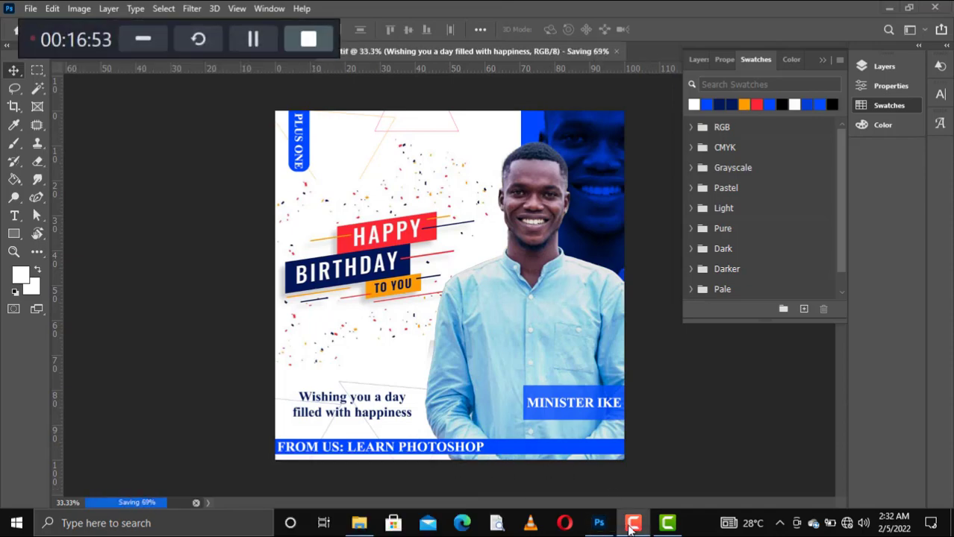